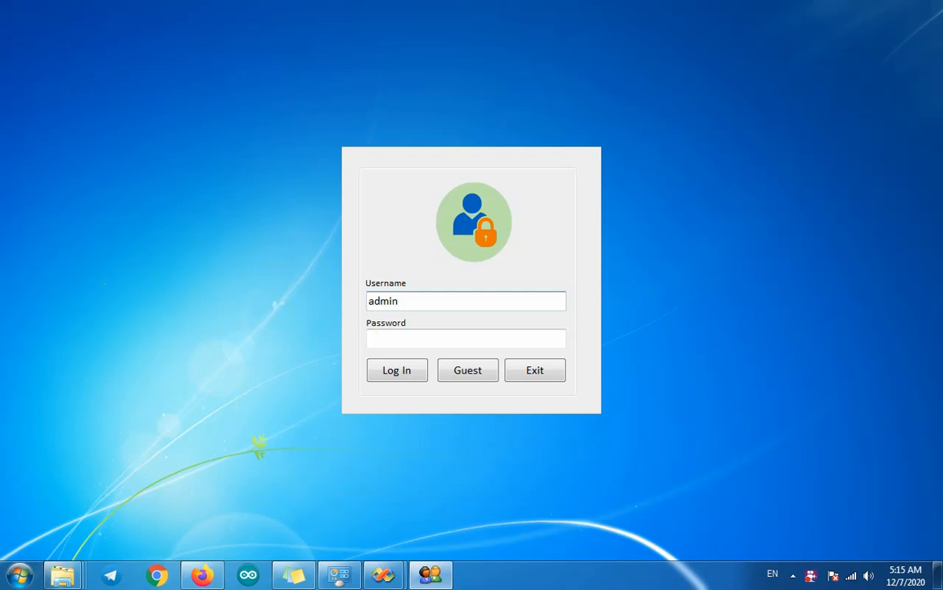
- Log in to the admin account by entering its password, and close the statistics summary window
left_click(409, 336)
type("**")
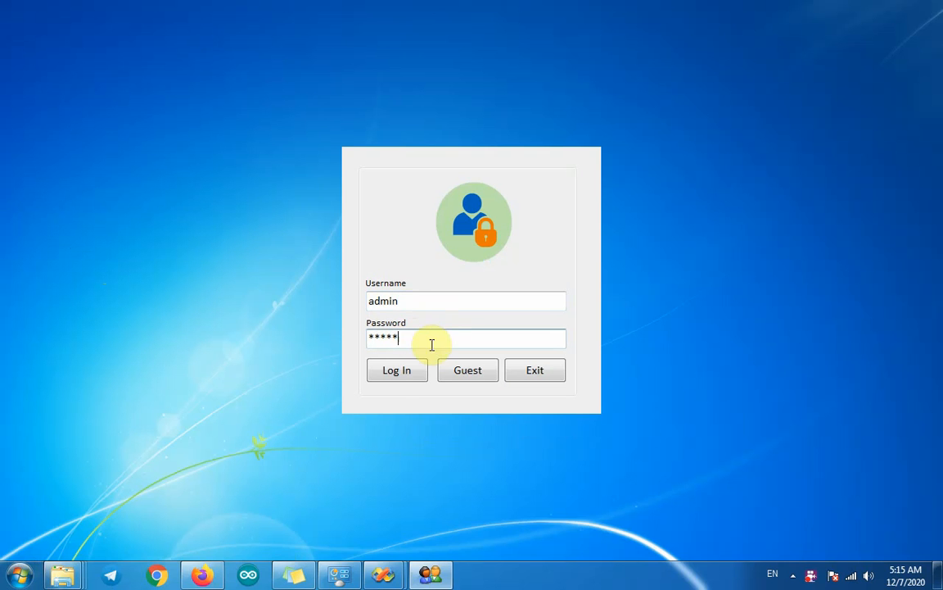
left_click(398, 379)
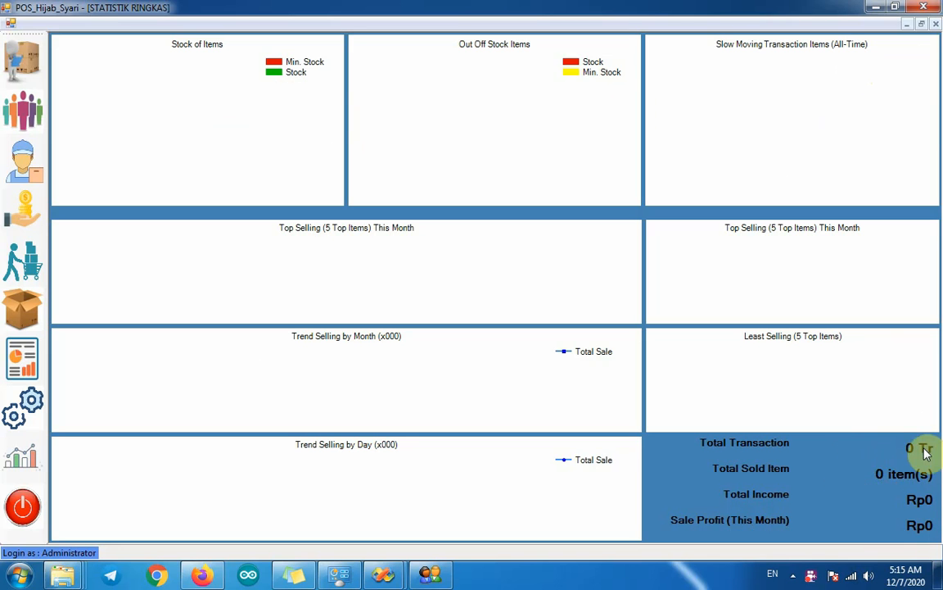
left_click(936, 23)
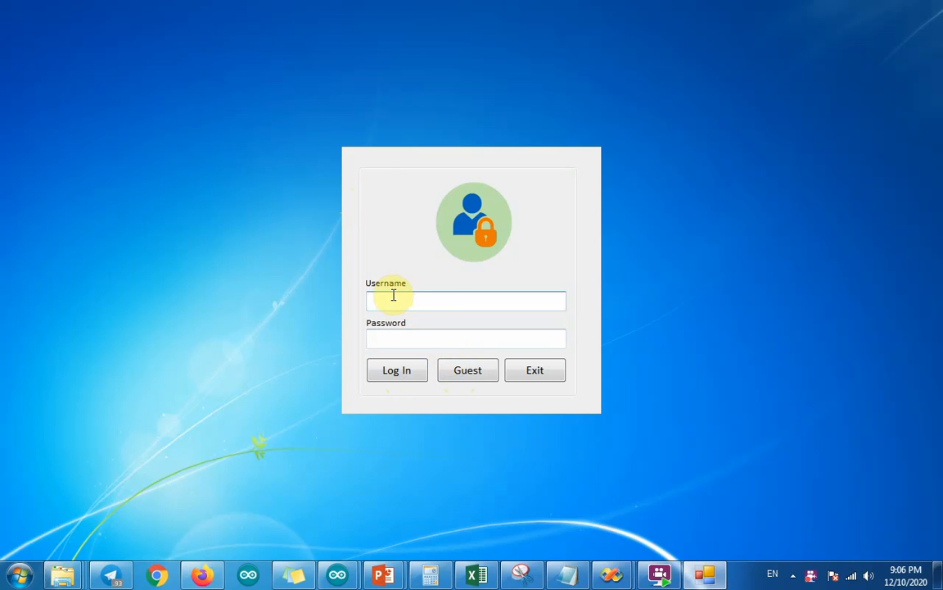
- Enter as a guest and view the label-printing invoice list, toggling the selection of all invoices before closing it
left_click(463, 373)
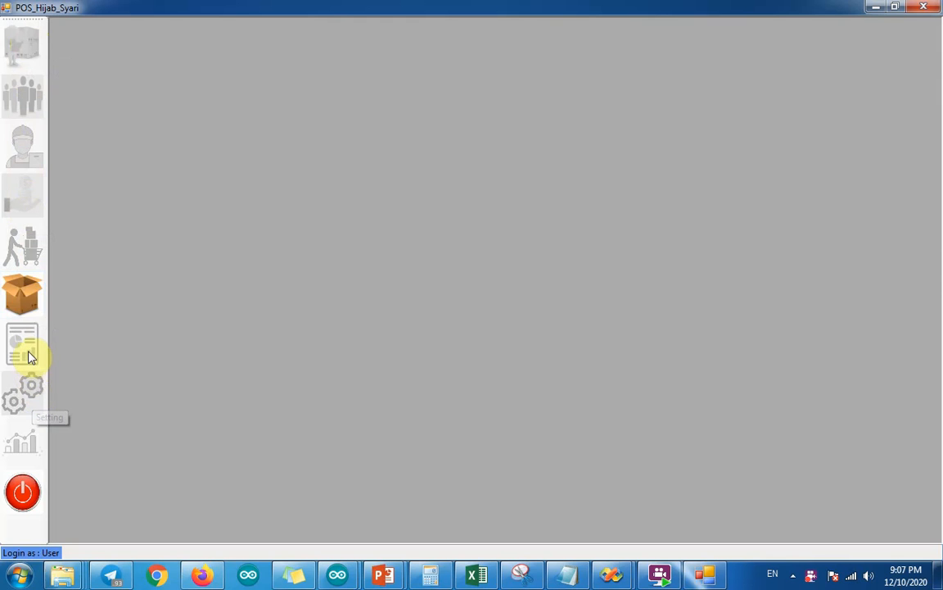
left_click(27, 302)
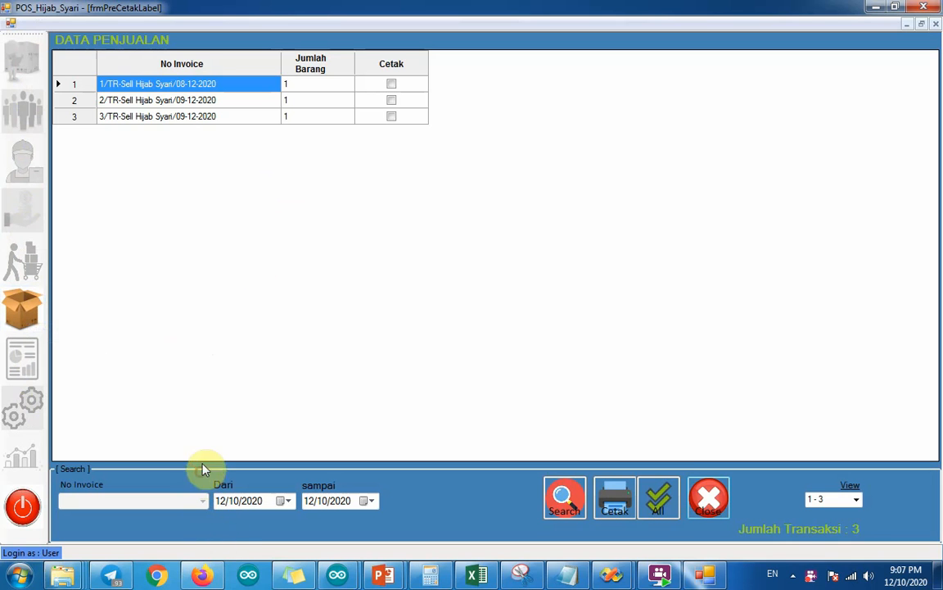
left_click(657, 495)
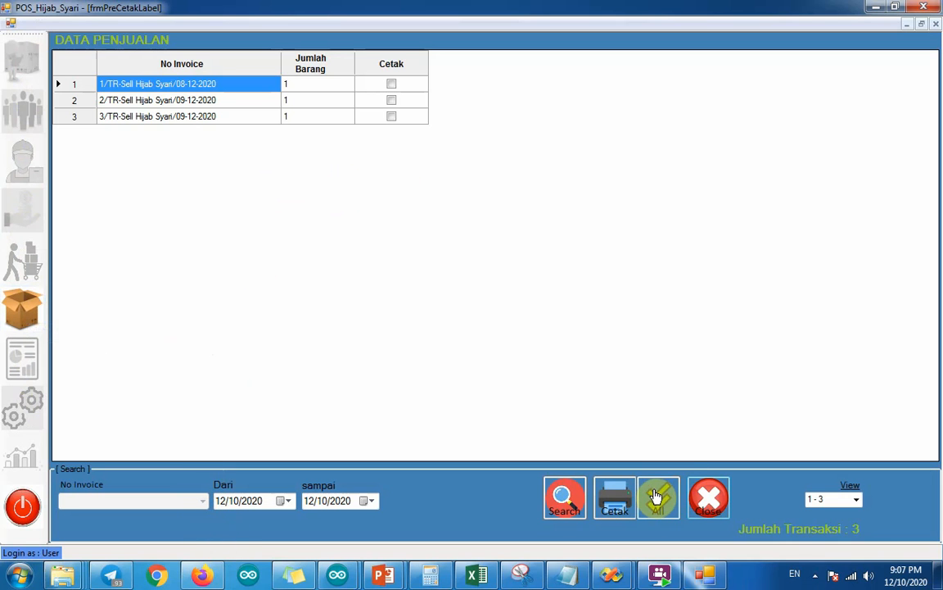
left_click(655, 495)
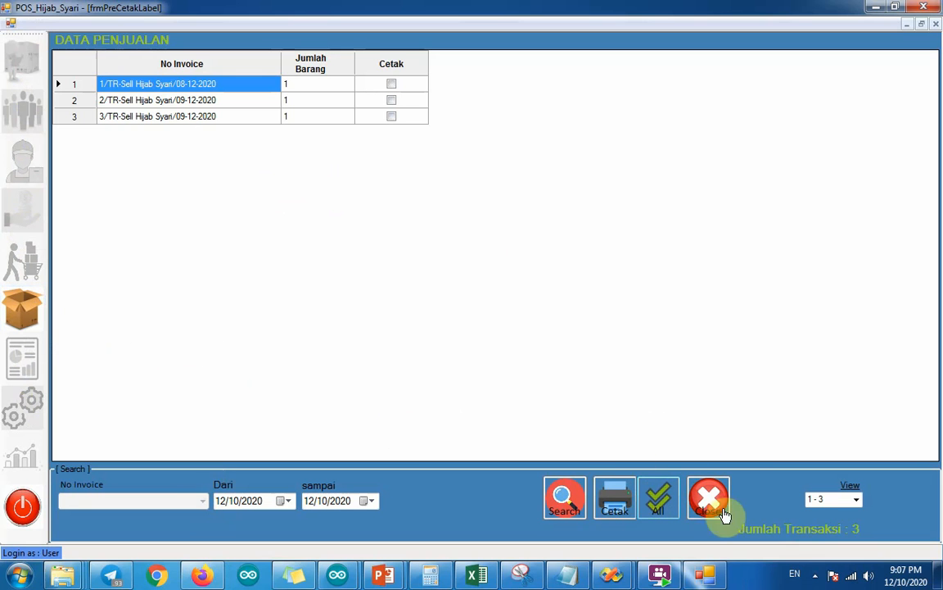
left_click(712, 495)
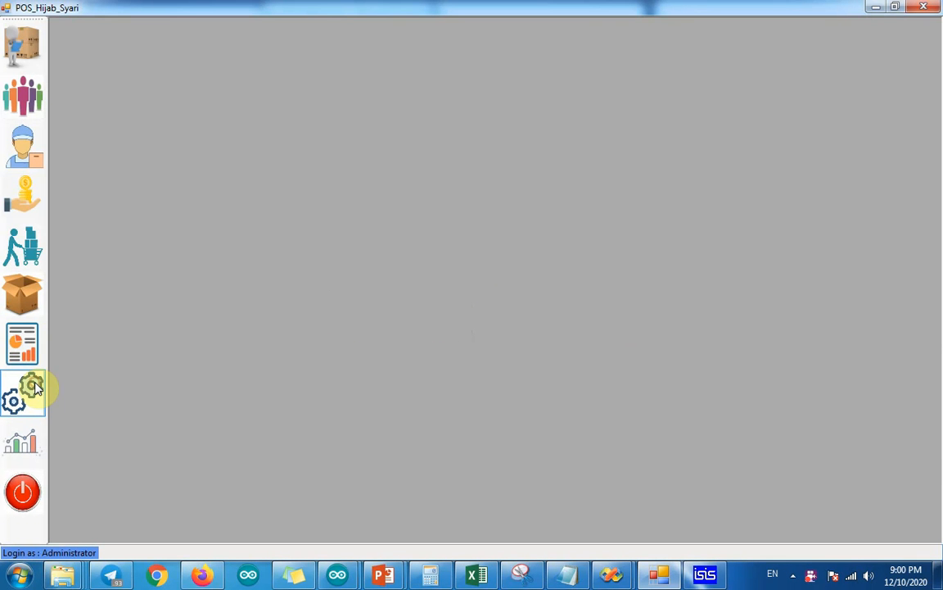
- Open the optional settings window from the administrator session and check the list of available sizes
left_click(33, 388)
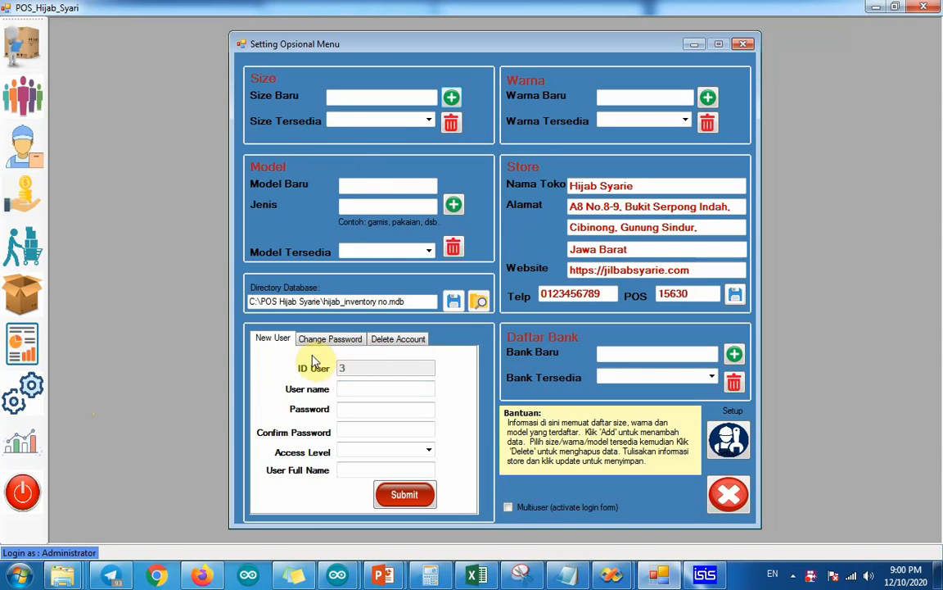
left_click(429, 122)
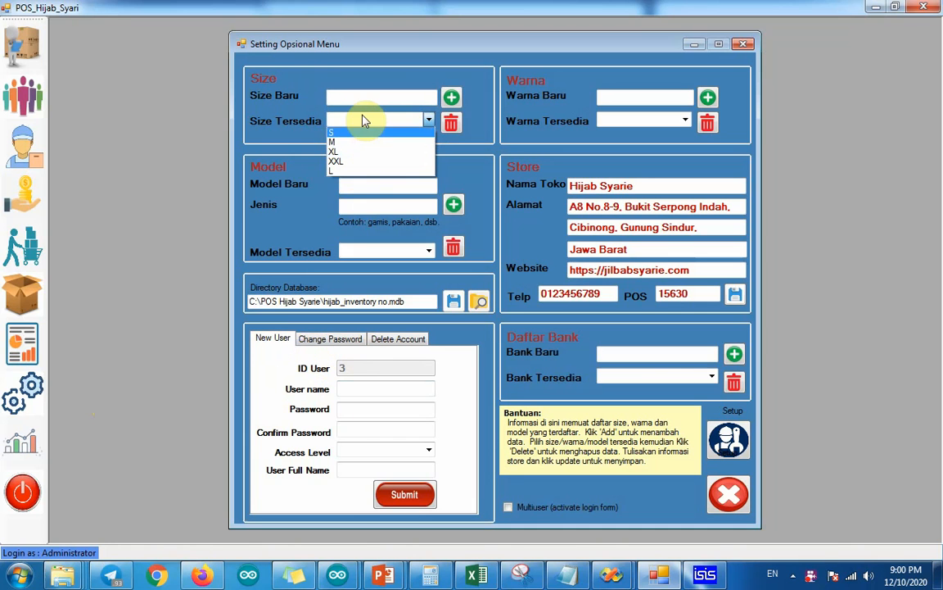
left_click(425, 102)
left_click(407, 97)
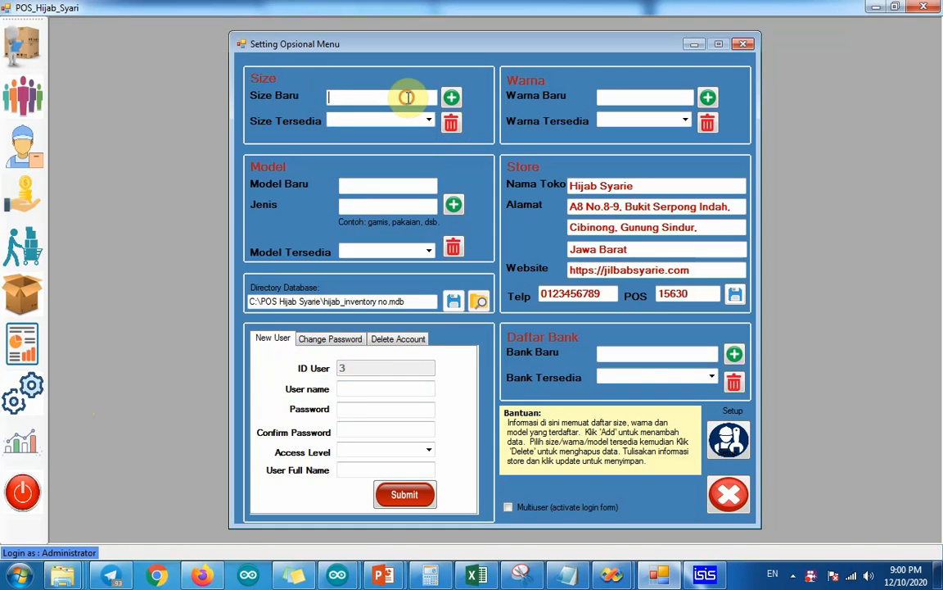
left_click(428, 122)
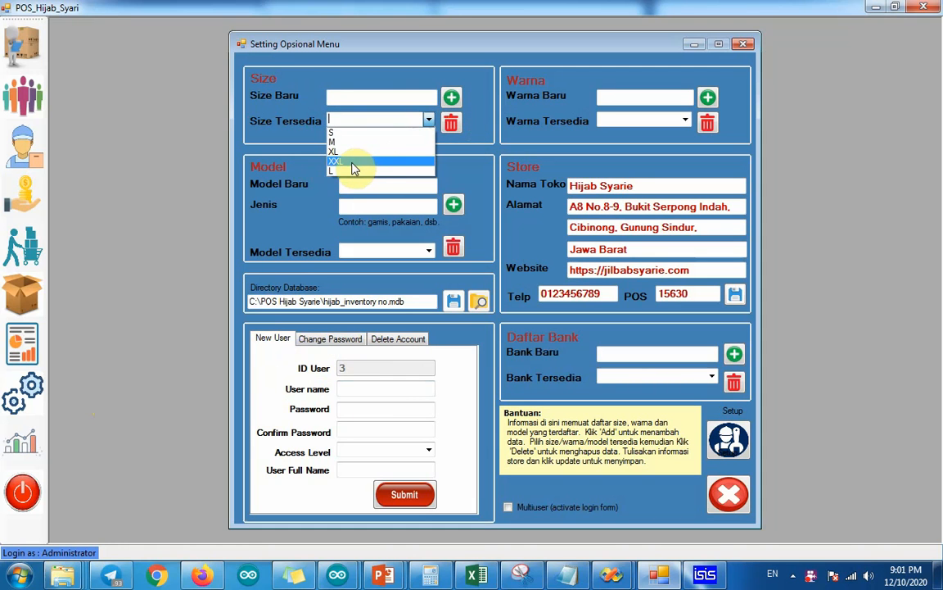
- Add XXXL as a new size and check it in the list of available sizes
left_click(334, 99)
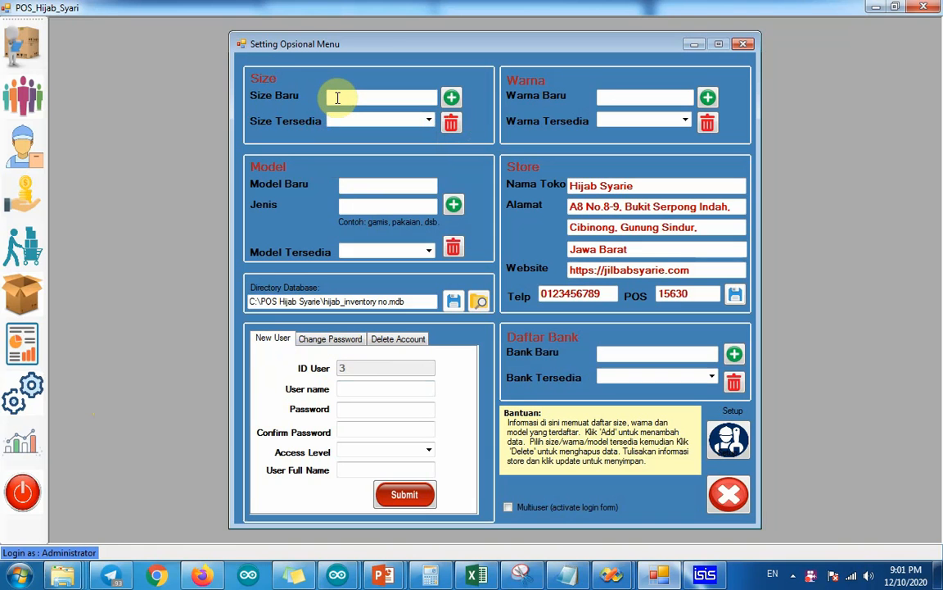
type("X")
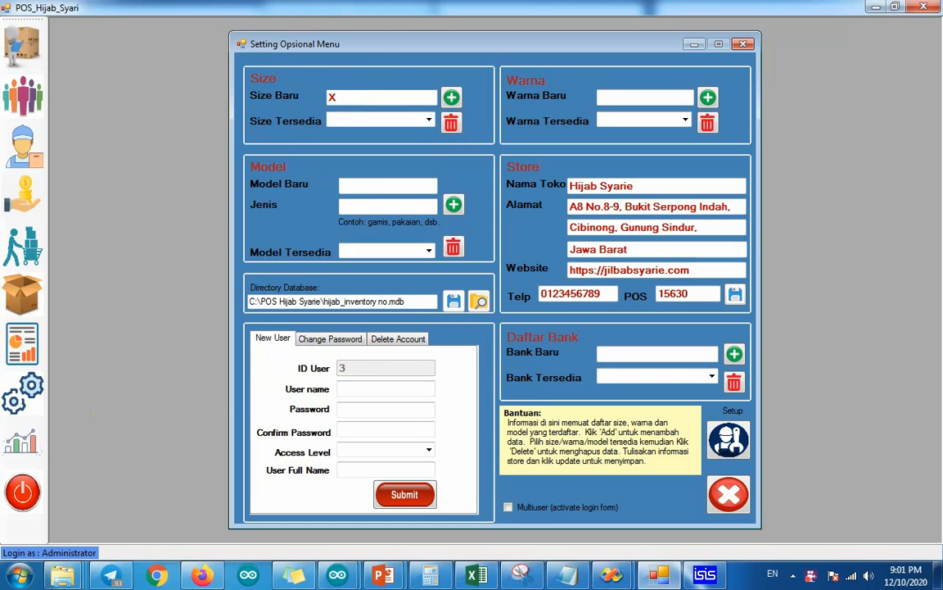
type("XX")
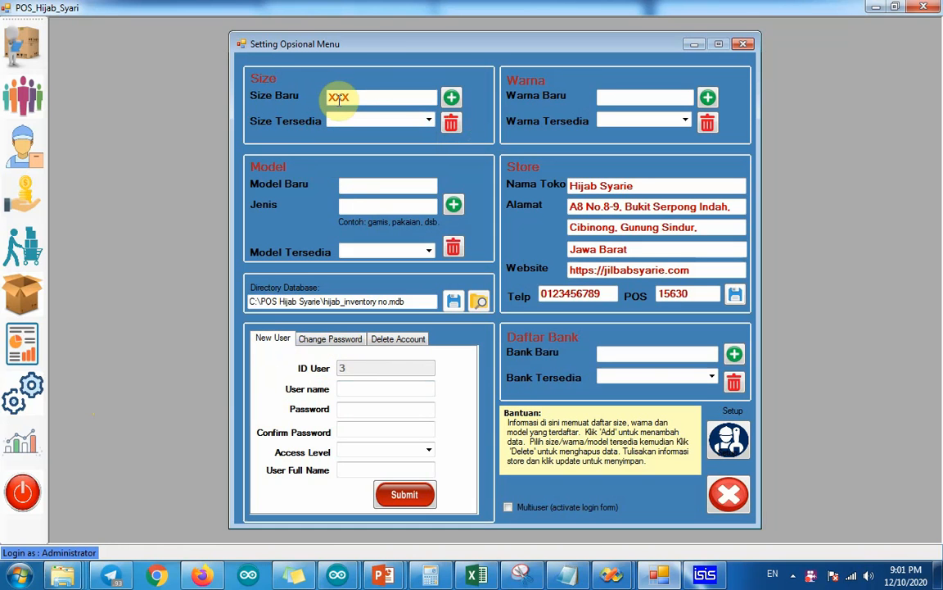
type("L")
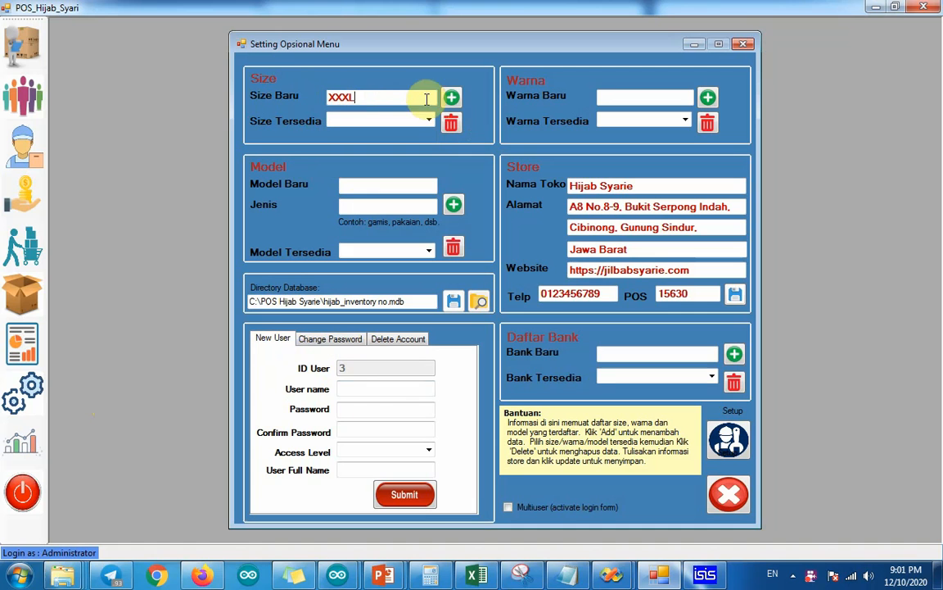
left_click_drag(384, 100, 325, 97)
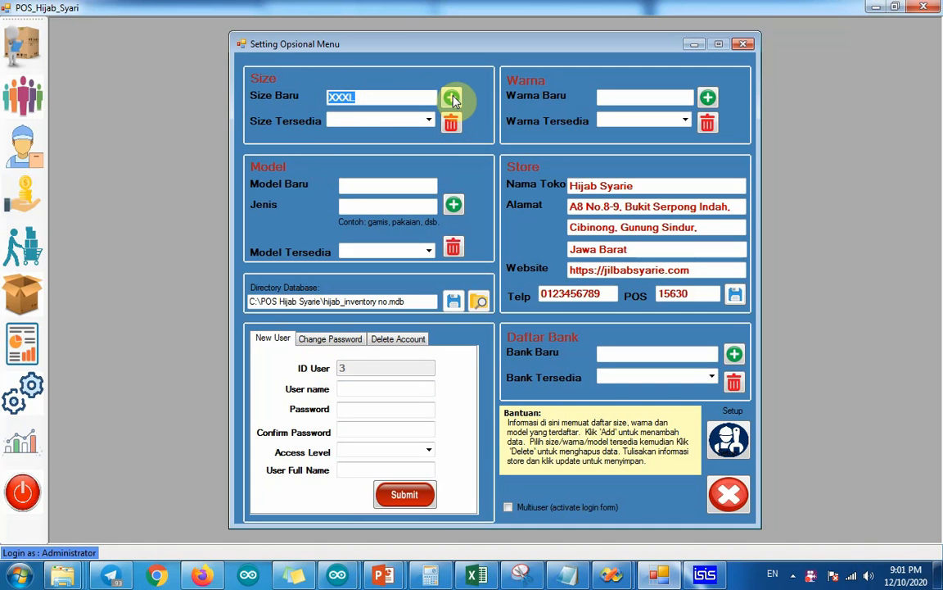
left_click(453, 99)
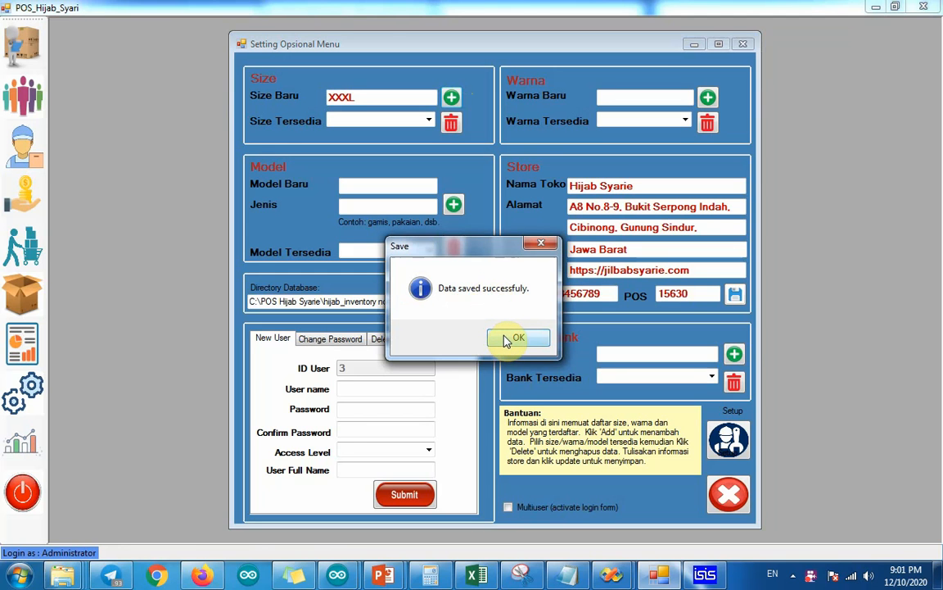
left_click(506, 341)
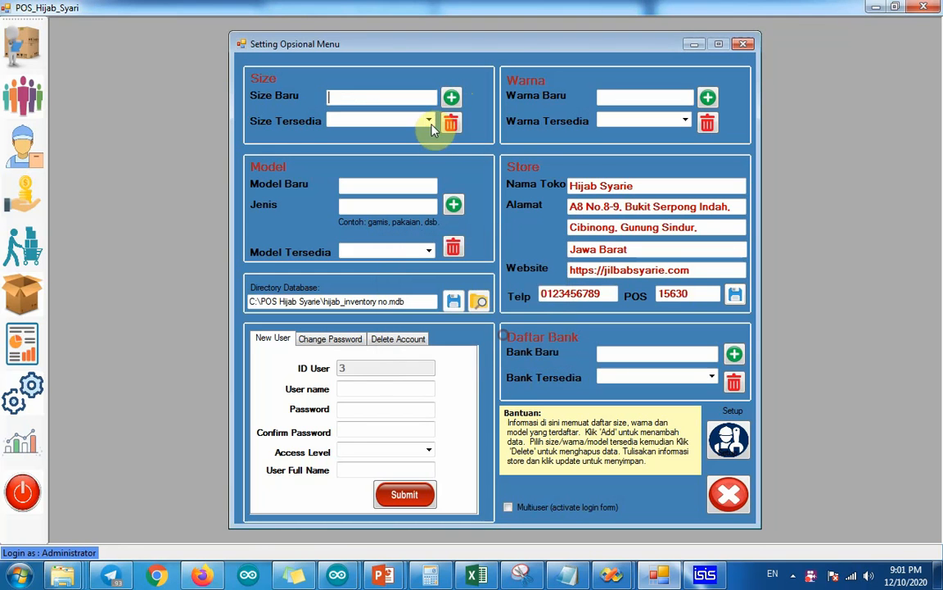
left_click(428, 121)
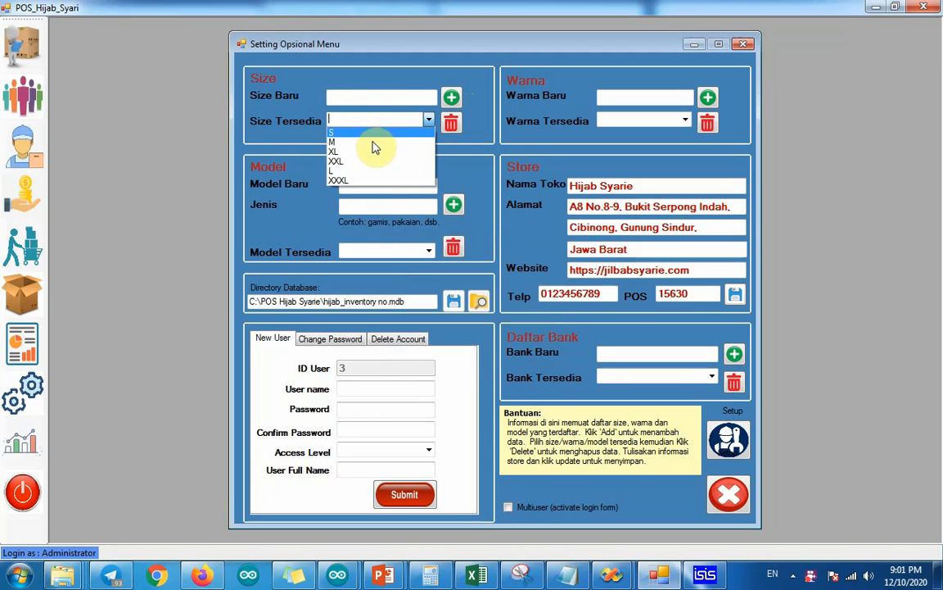
left_click(482, 134)
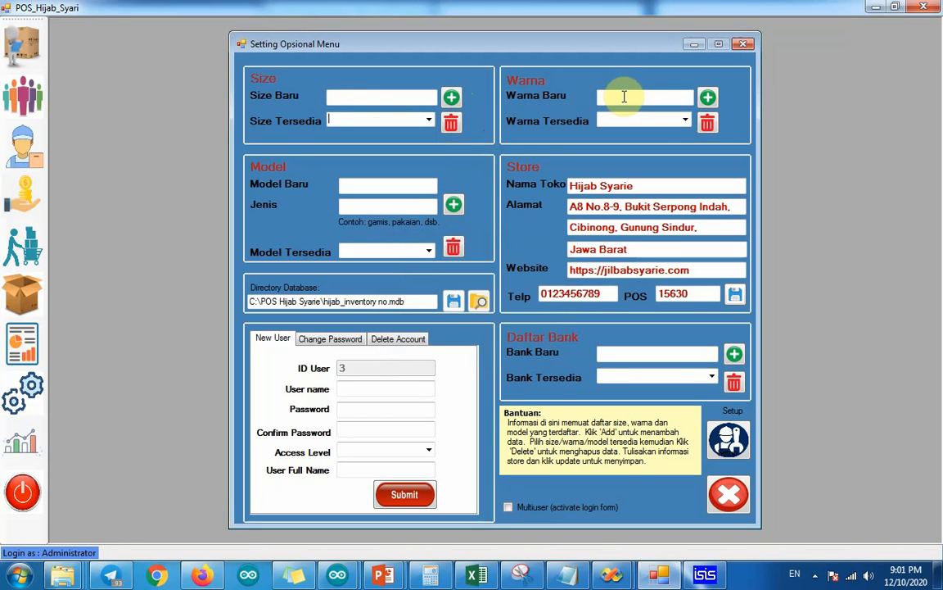
- Add Pink as a new colour under Warna and check it in the list of available colours
left_click(685, 120)
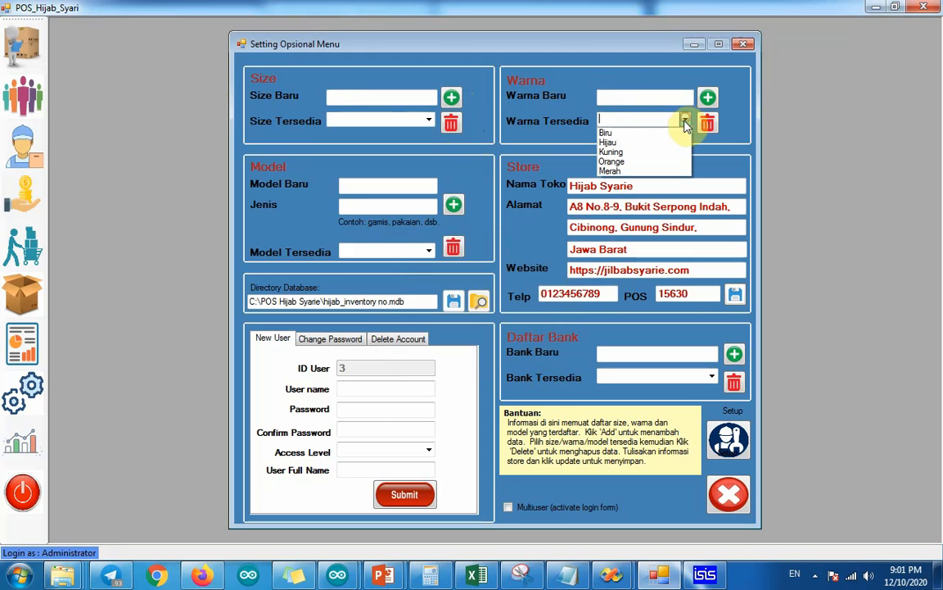
left_click(613, 99)
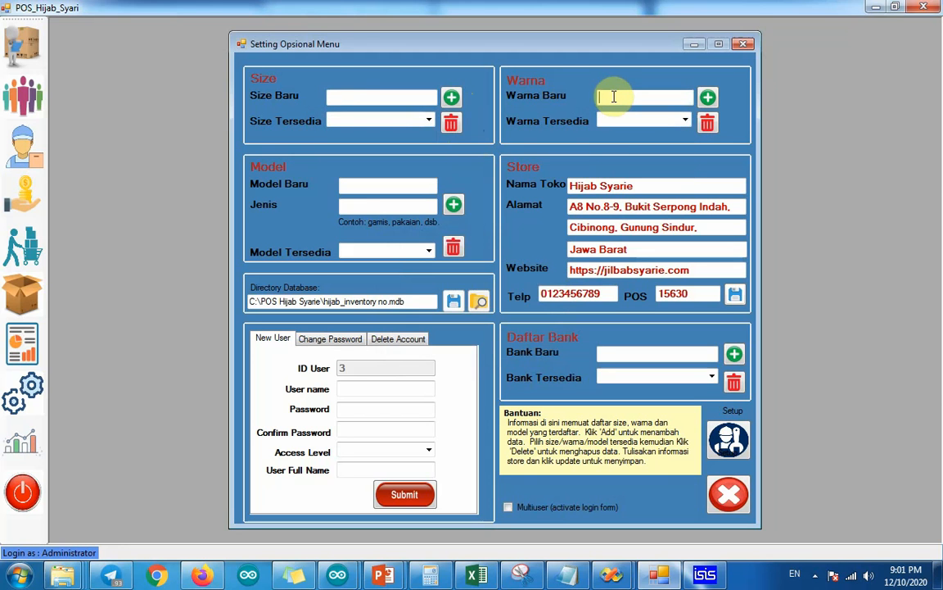
type("Pink")
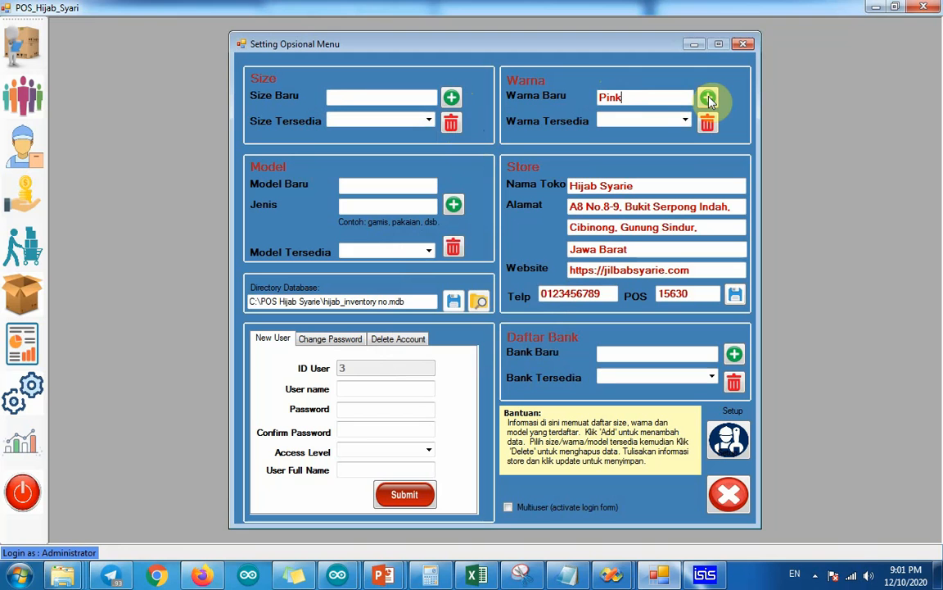
left_click(708, 98)
left_click(512, 337)
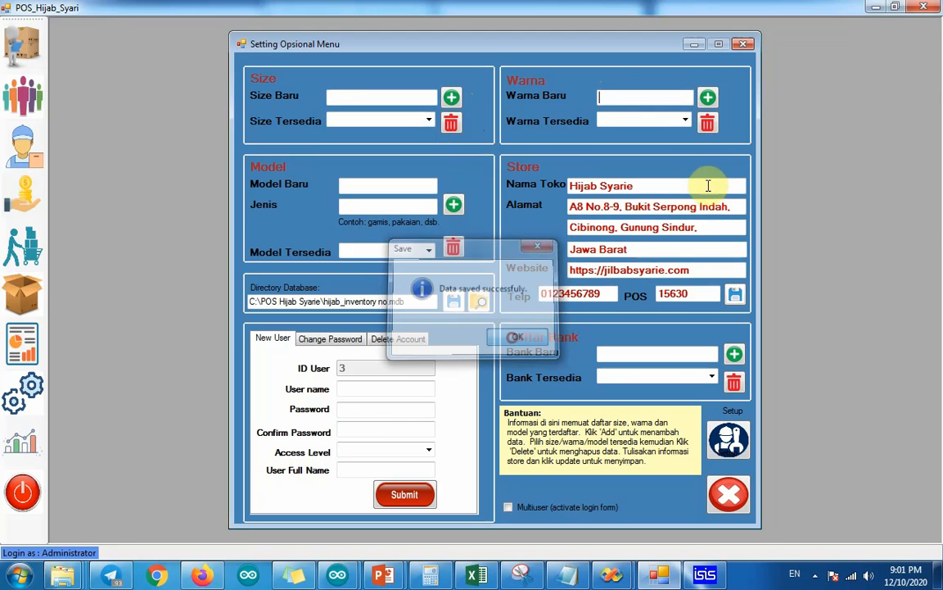
left_click(686, 121)
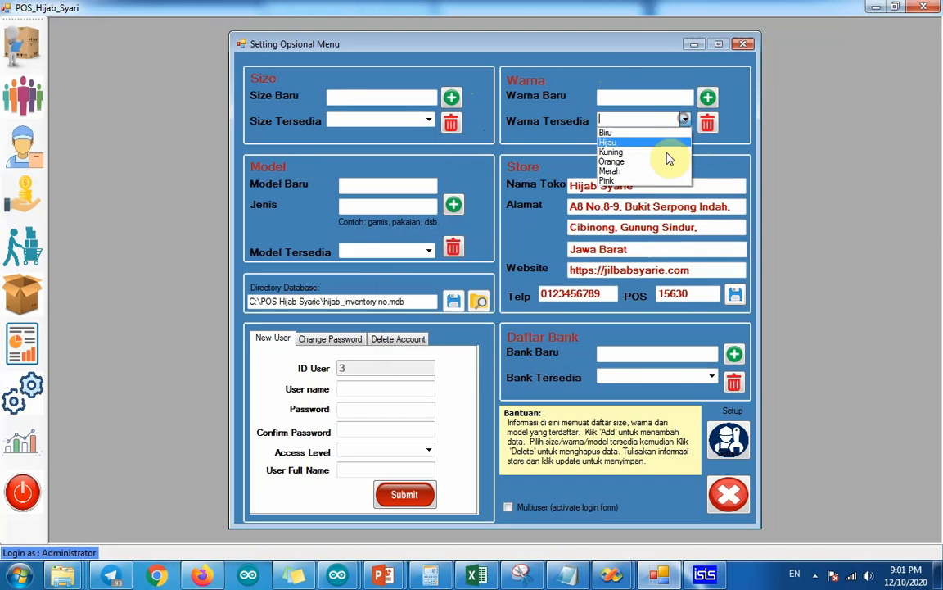
left_click(546, 128)
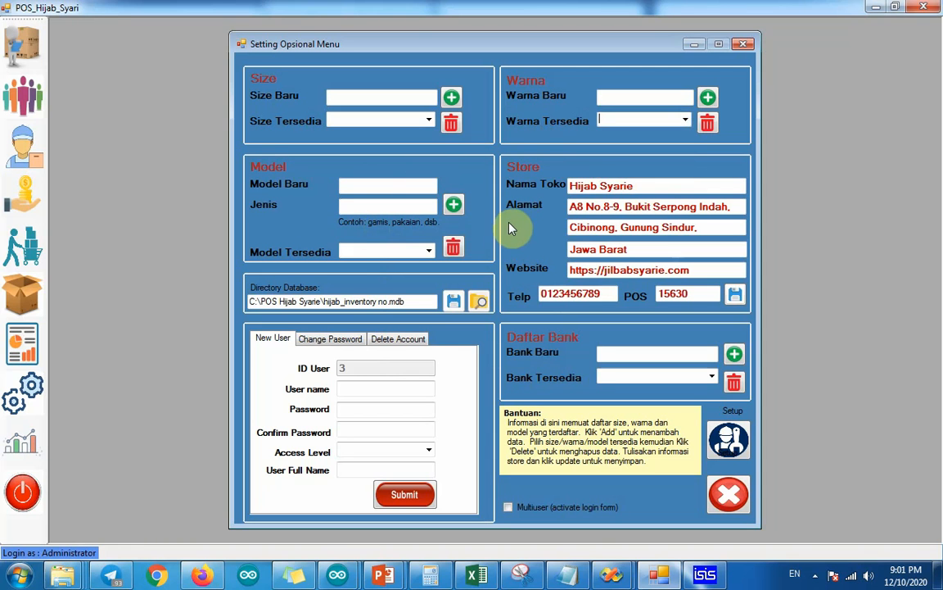
- Add BRI as a new bank under Daftar Bank and check it in the list of available banks
left_click(586, 206)
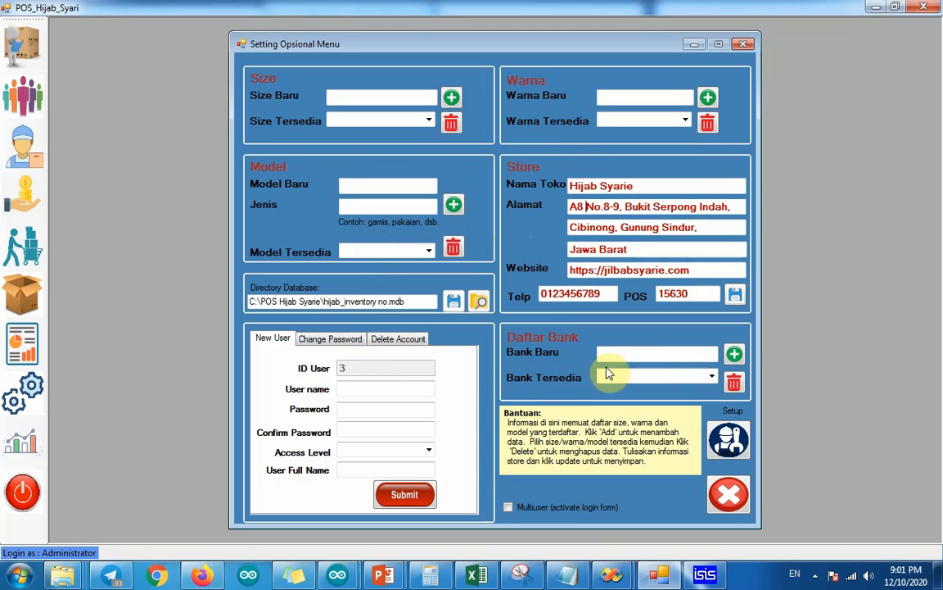
left_click(711, 381)
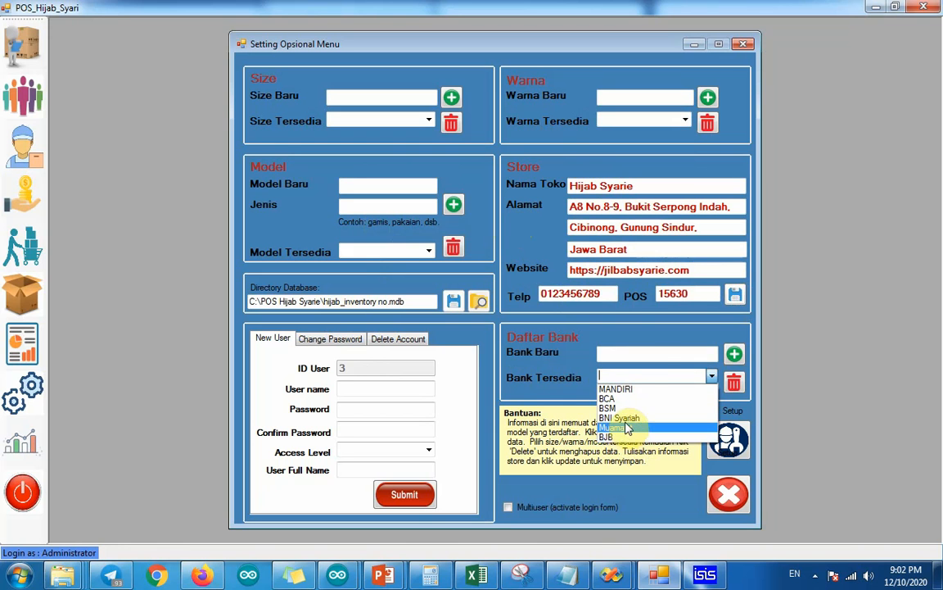
left_click(647, 359)
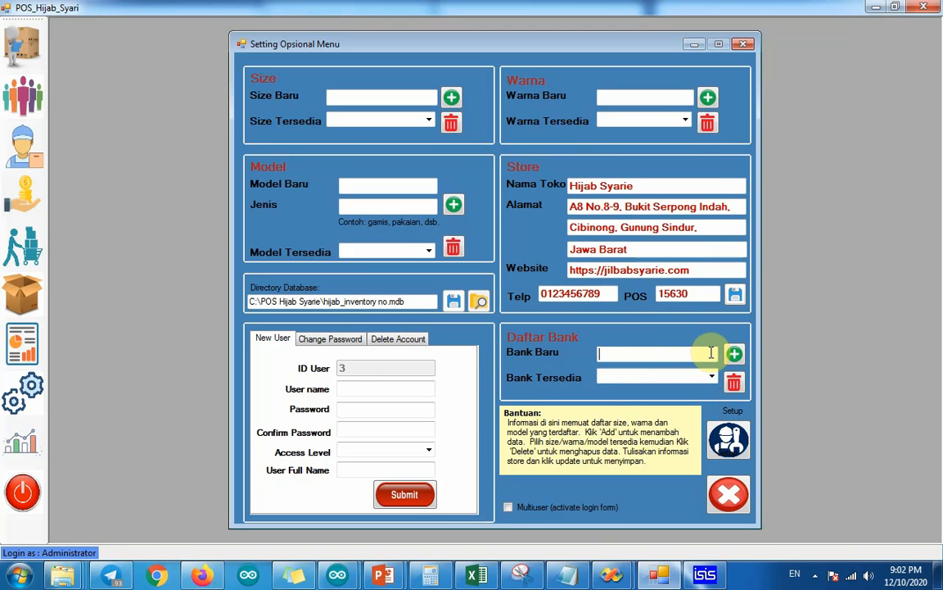
left_click(712, 378)
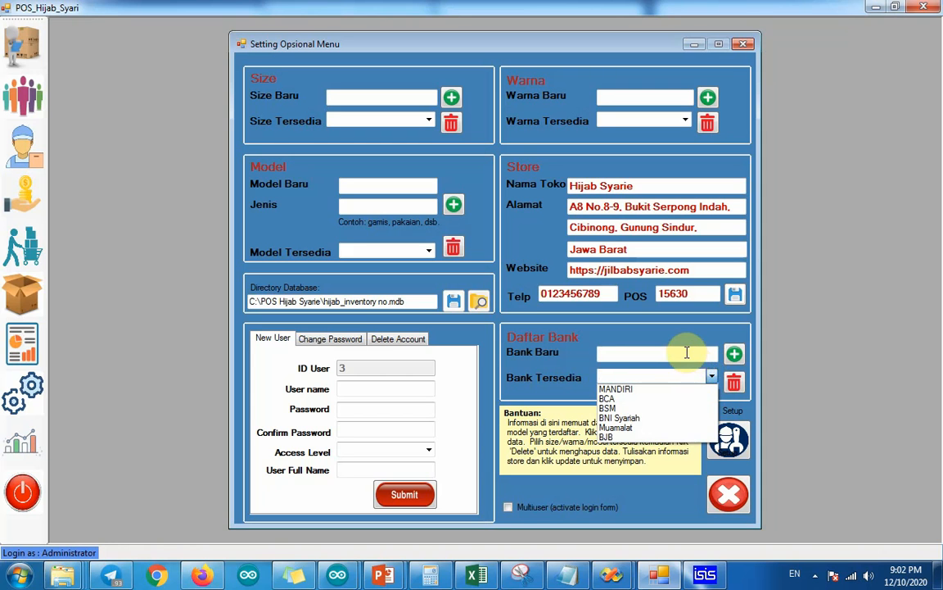
left_click(690, 352)
type("BRI")
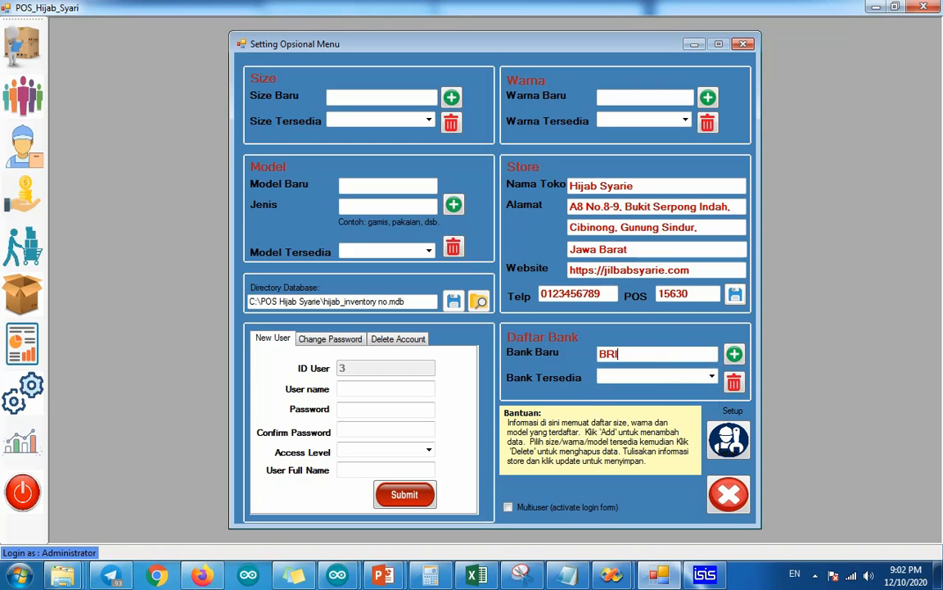
left_click(735, 353)
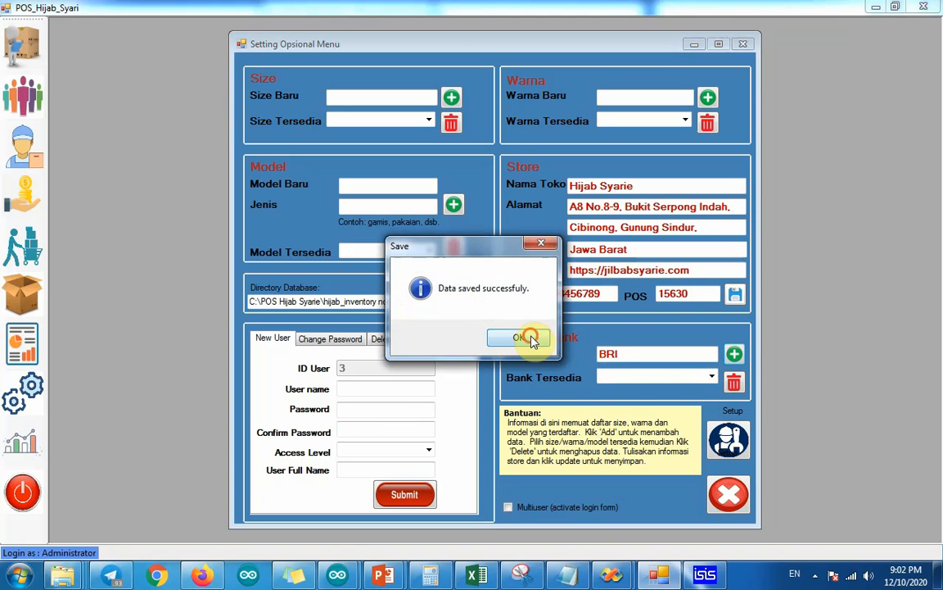
left_click(524, 335)
left_click(711, 376)
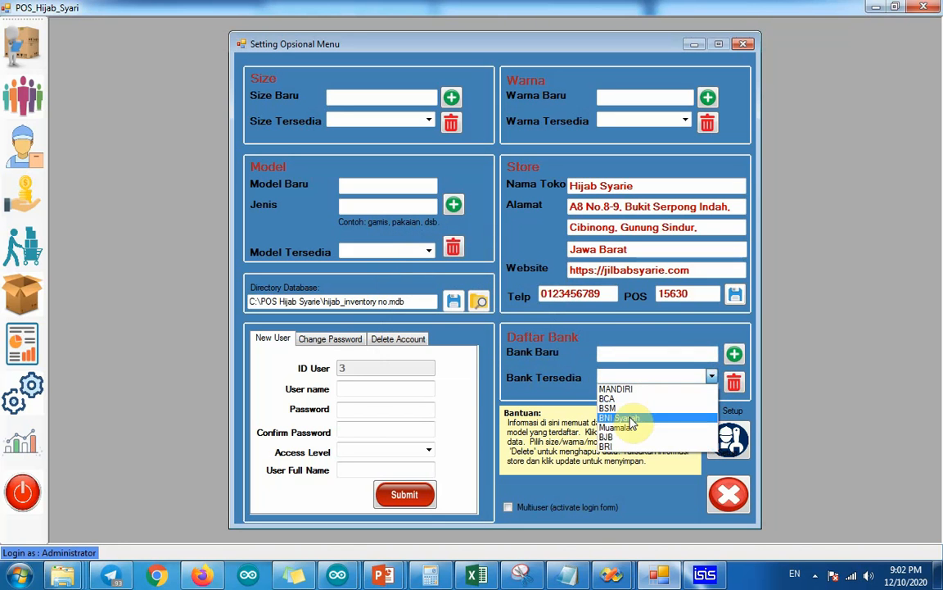
left_click(556, 386)
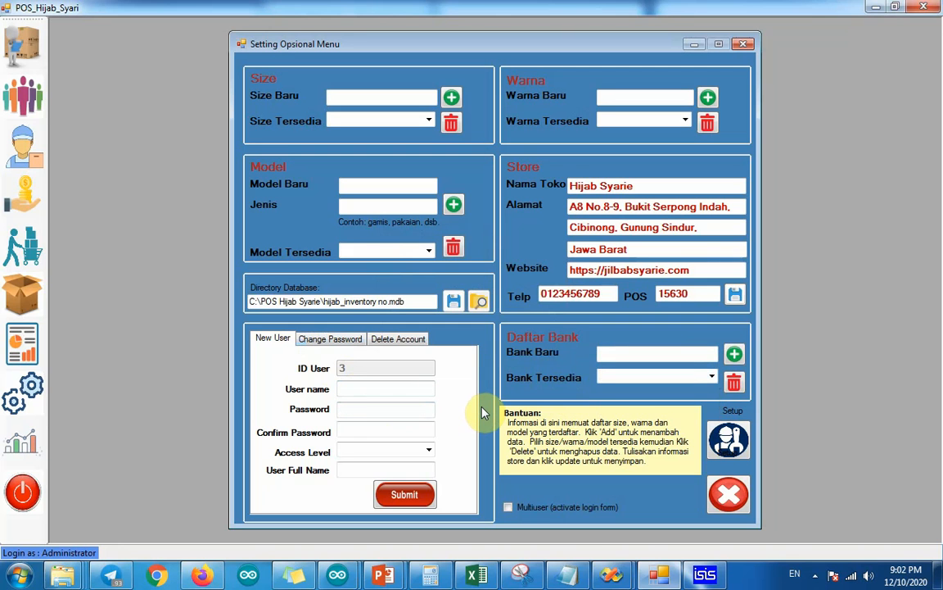
- Examine the access level options offered for a new user account
left_click(428, 450)
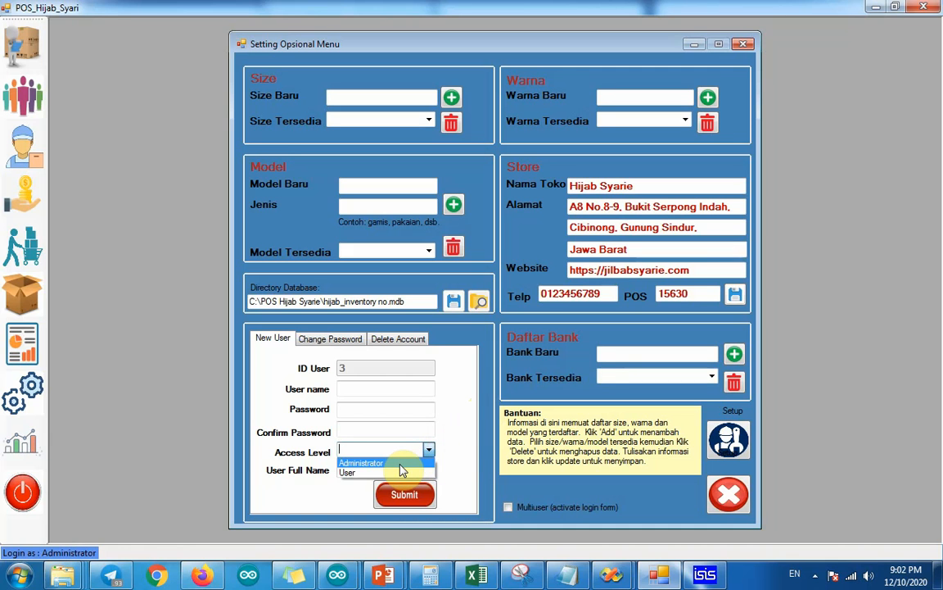
left_click(457, 441)
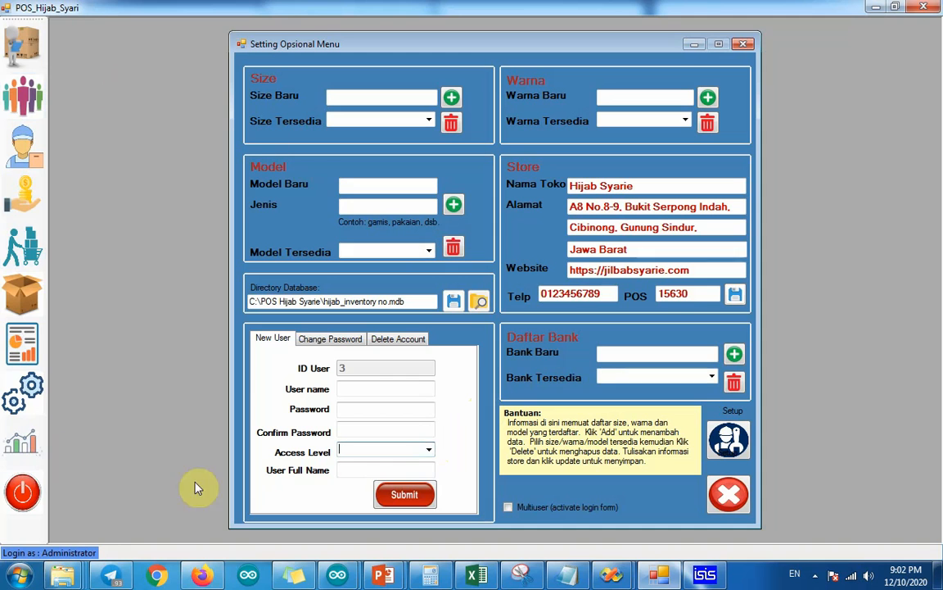
left_click(428, 449)
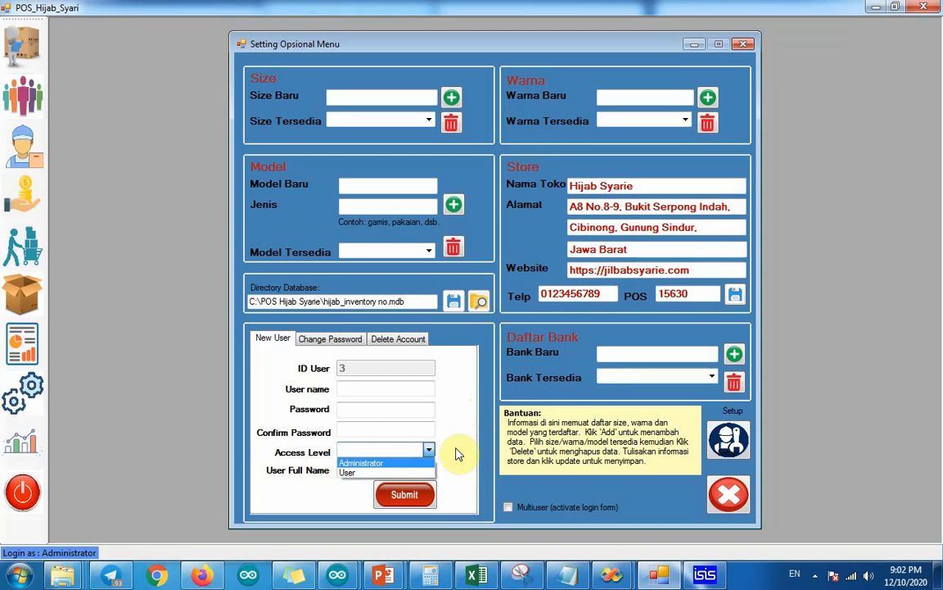
left_click(427, 450)
- Review the Change Password and Delete Account forms and close the optional settings window
left_click(330, 339)
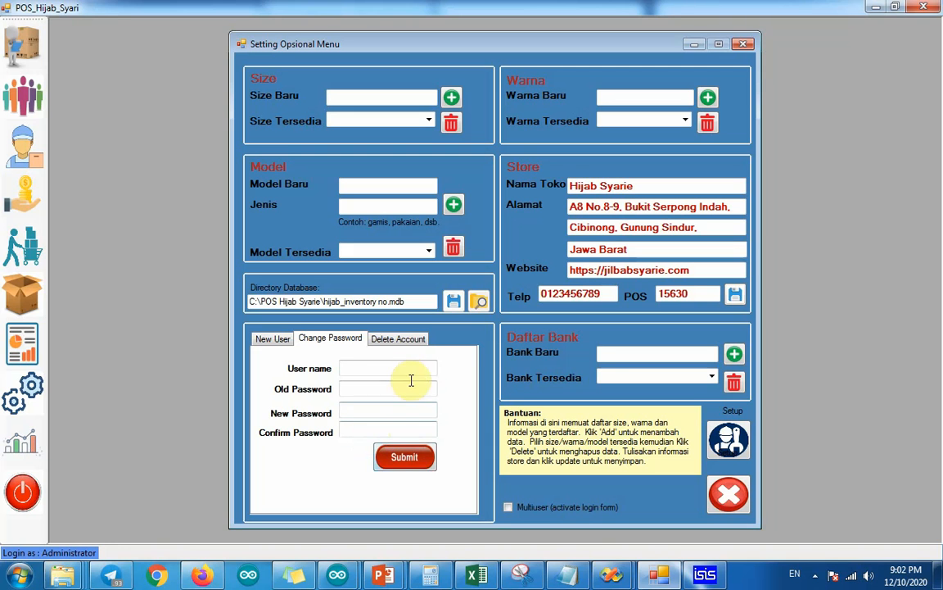
left_click(393, 340)
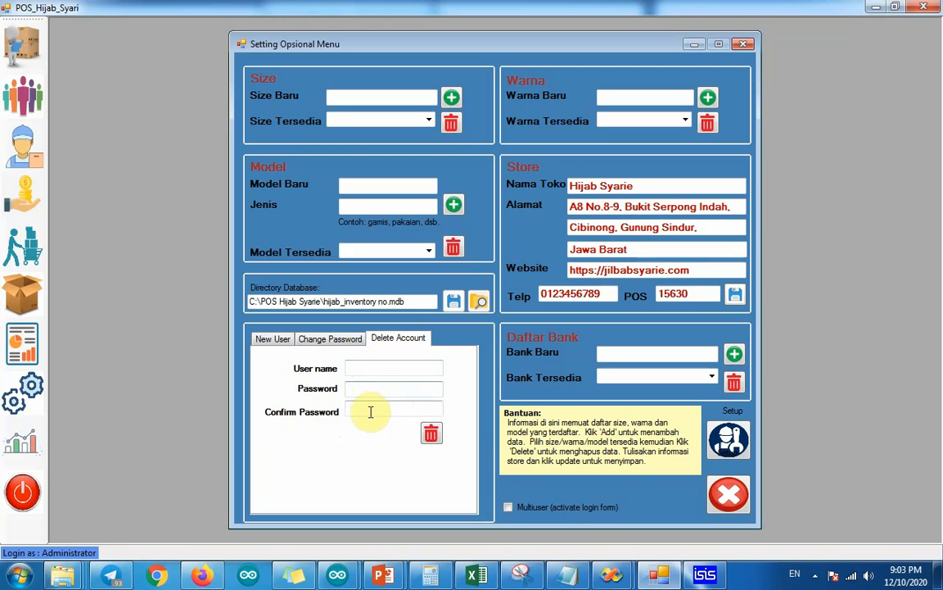
left_click(348, 344)
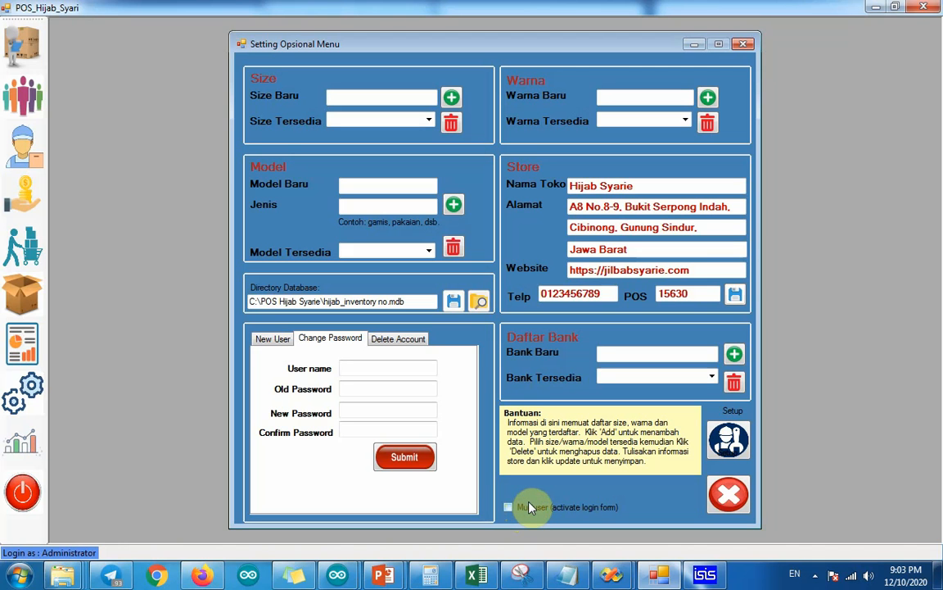
left_click(732, 497)
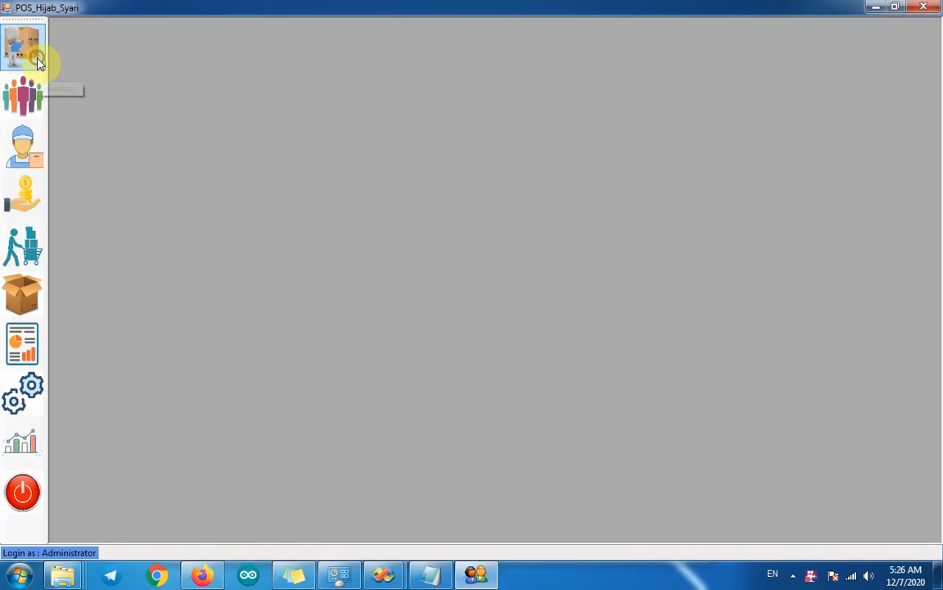
- Start a new item in Data Barang named Gamis with a stock of 100 and the unit Pcs
left_click(476, 573)
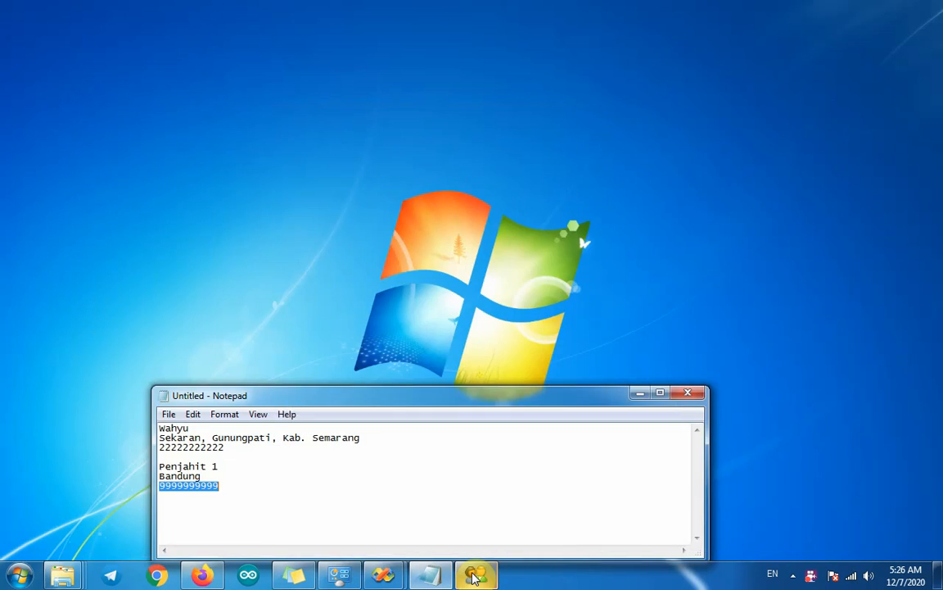
left_click(475, 573)
left_click(22, 50)
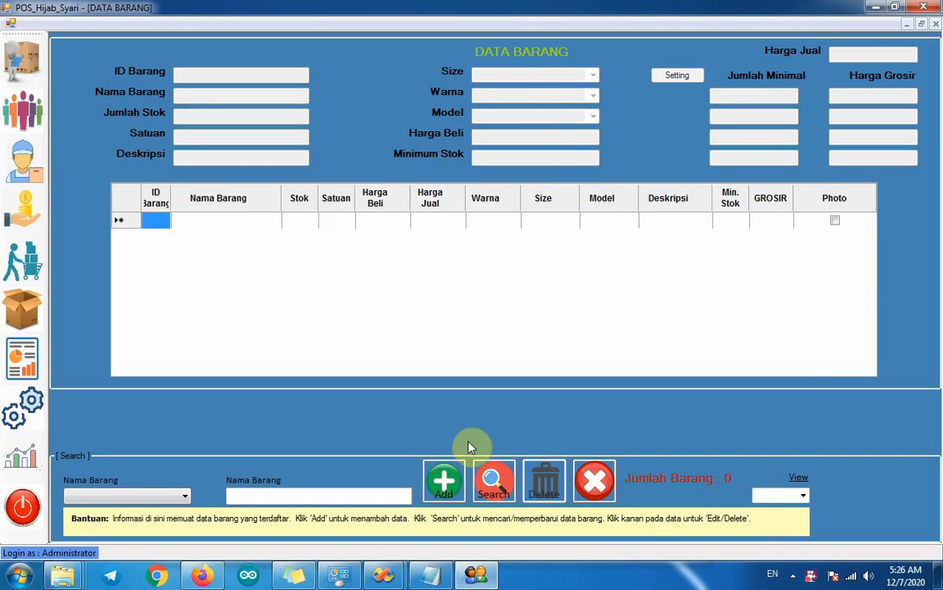
left_click(443, 481)
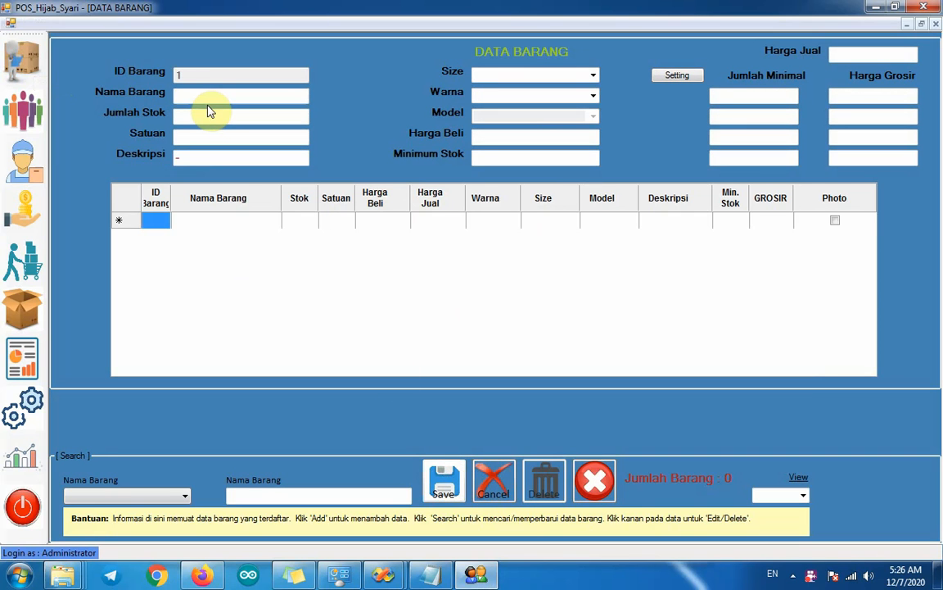
type("Gamis")
left_click(221, 117)
type("100")
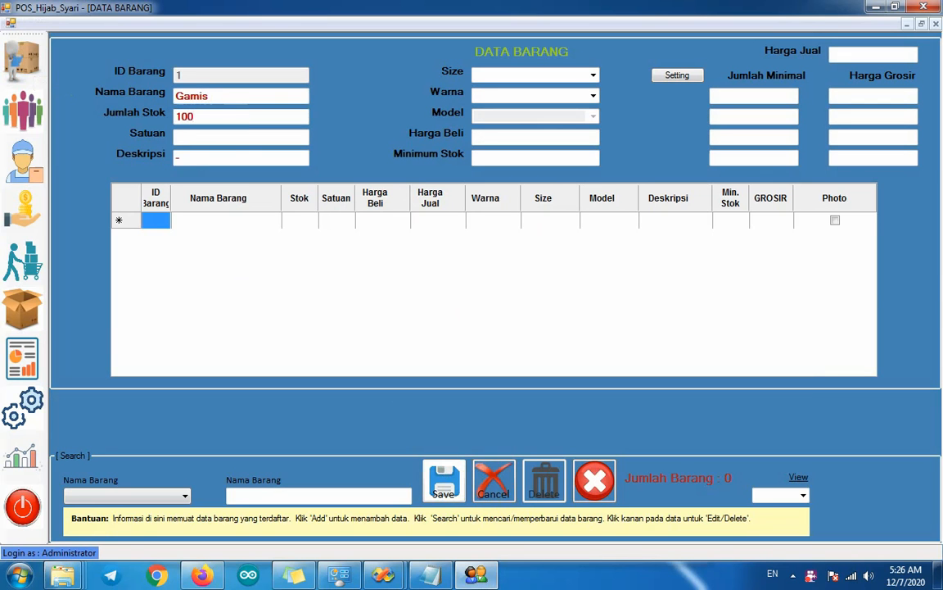
left_click(218, 136)
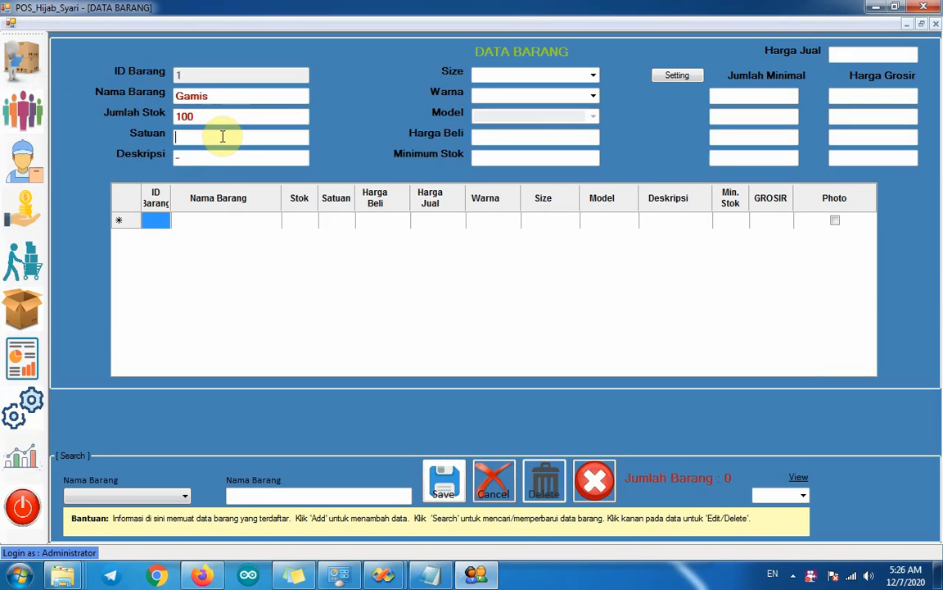
type("Pcs")
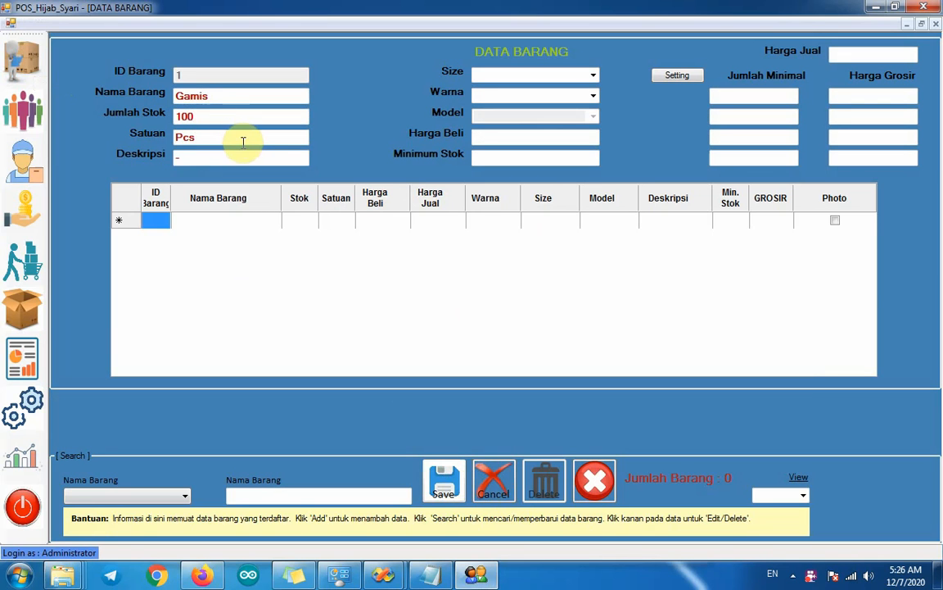
- Set the new item's size to S and its colour to Merah
left_click(593, 76)
left_click(573, 89)
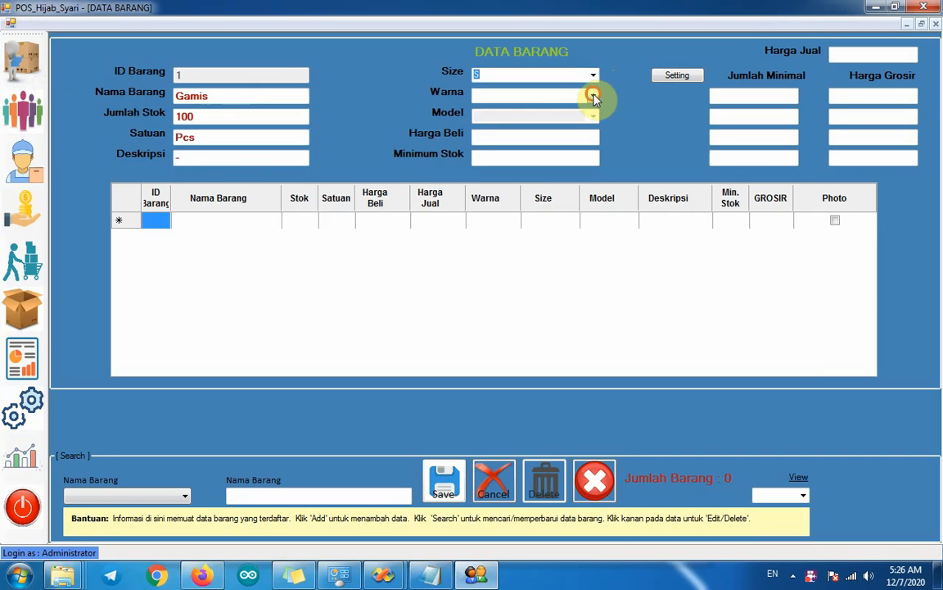
left_click(594, 96)
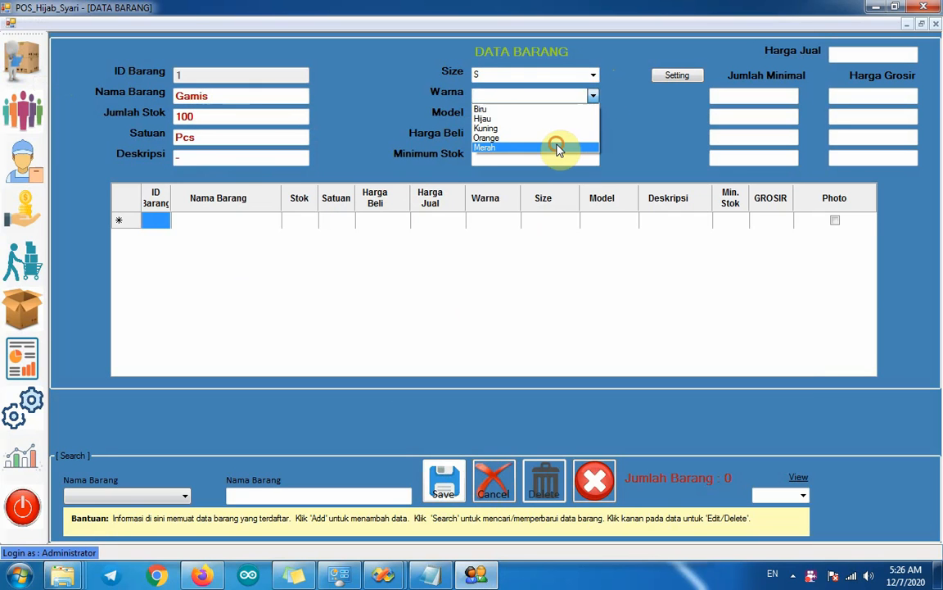
left_click(558, 148)
- Enter a purchase price of 120000, a minimum stock of 10 and a selling price of 150000 for the item
left_click(583, 137)
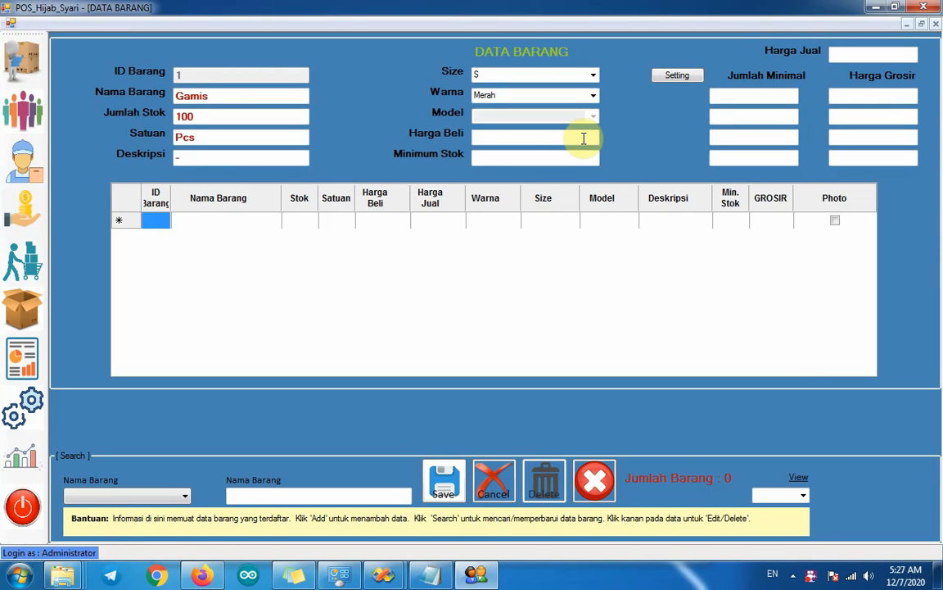
type("120000")
left_click(594, 156)
type("10")
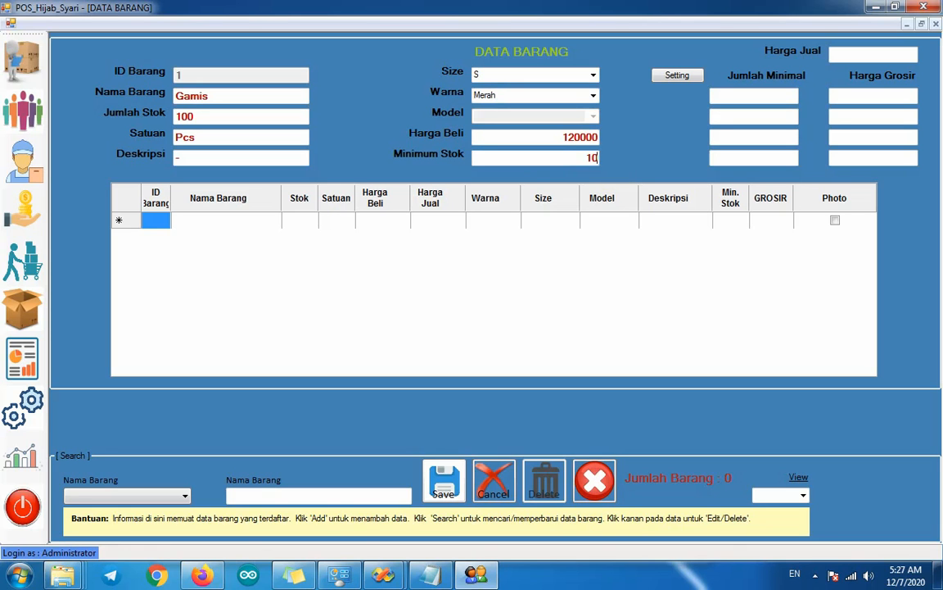
left_click(847, 58)
type("150000")
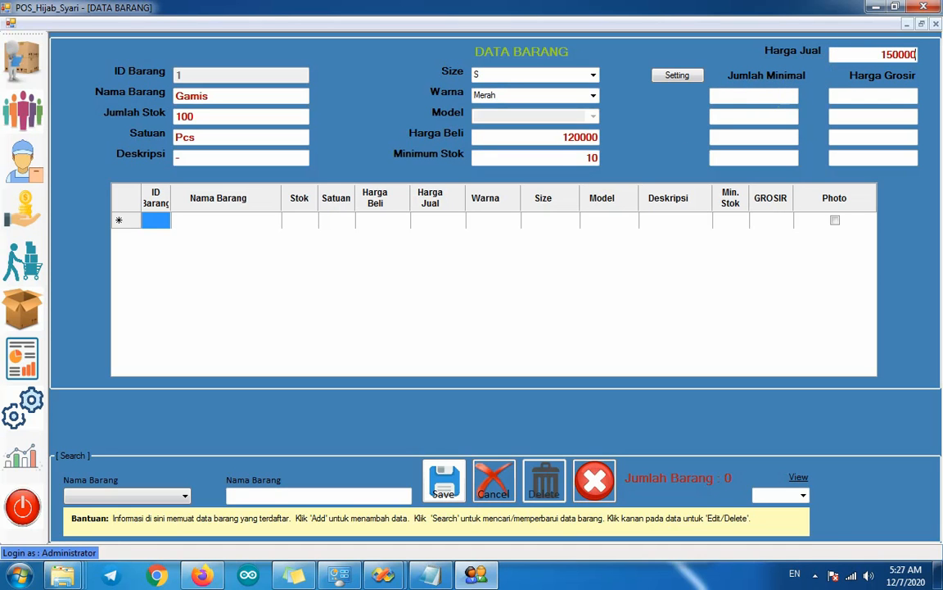
- Define the first wholesale tier with a minimum quantity of 5 at a wholesale price of 145000
left_click(781, 95)
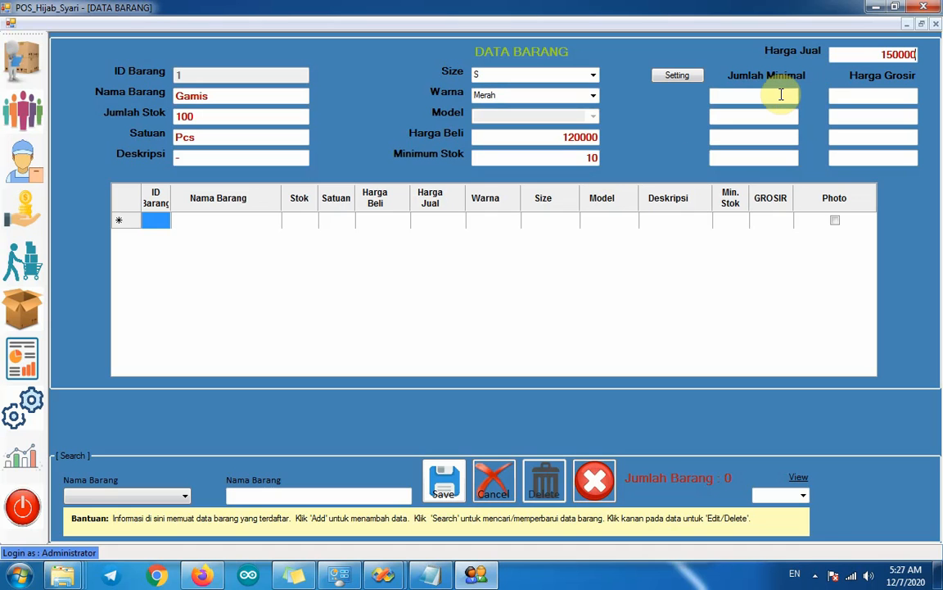
left_click(781, 95)
type("5")
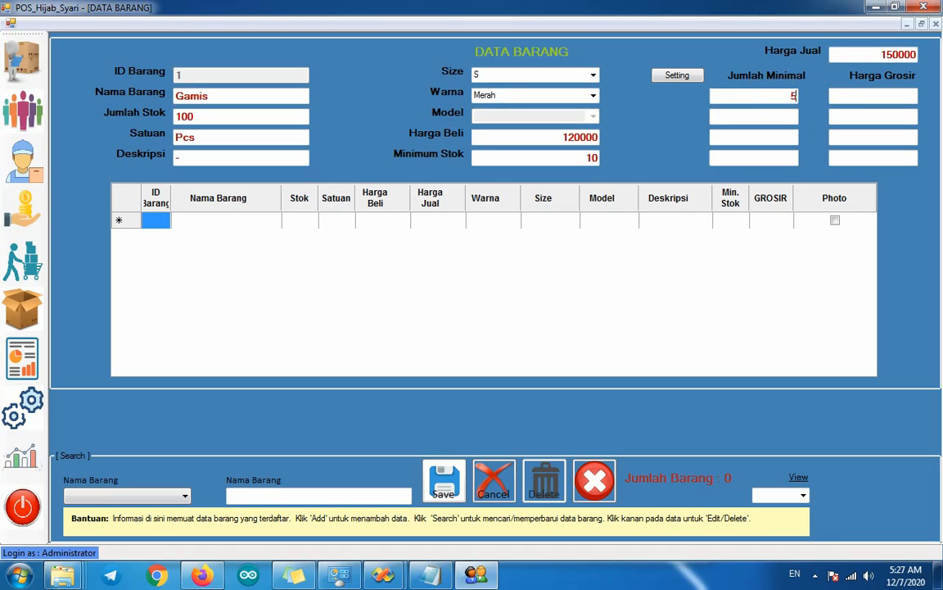
left_click(836, 97)
type("12")
type("45")
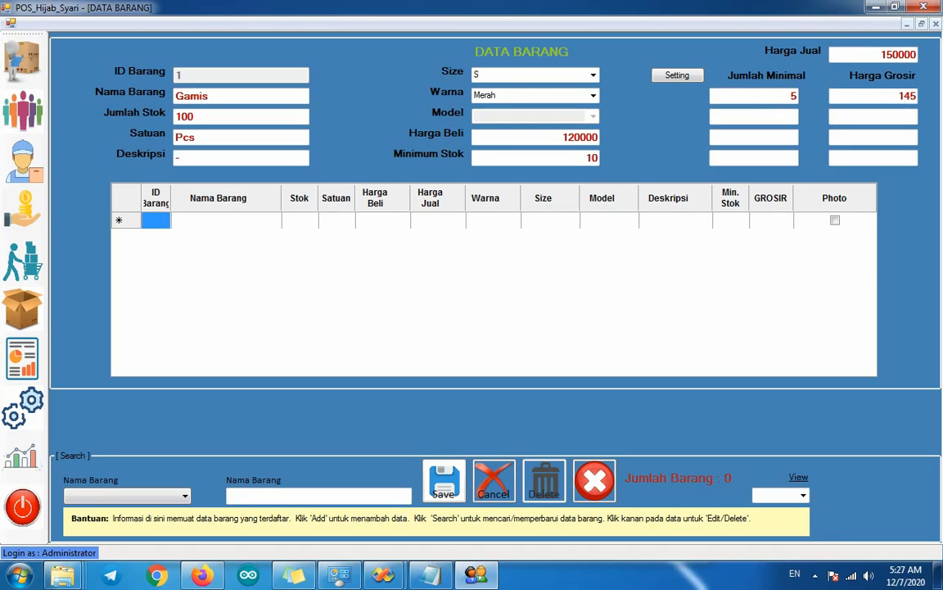
type("000")
- Define the second wholesale tier with a minimum quantity of 10 at 140000 and save the new item
left_click(782, 117)
type("10")
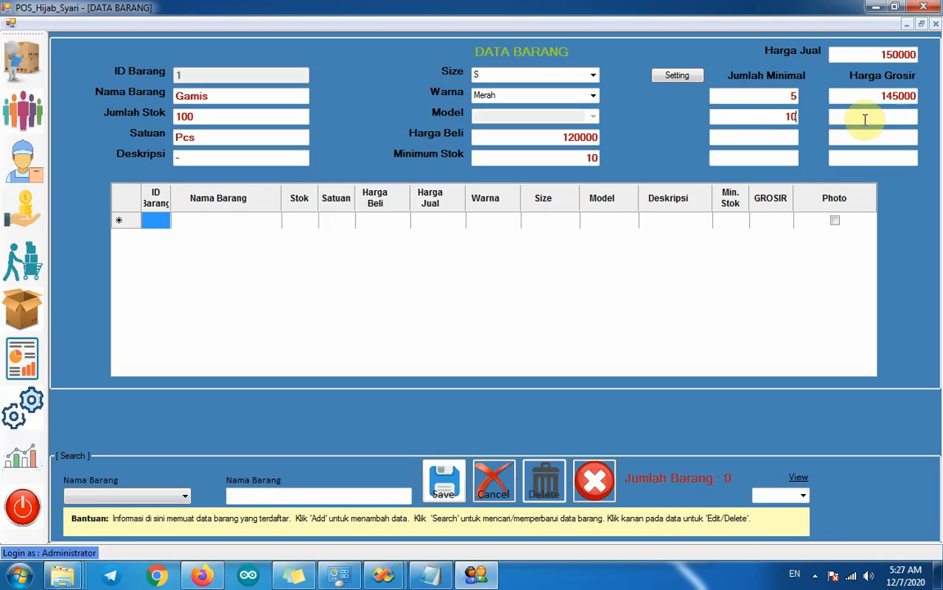
left_click(863, 118)
type("140000")
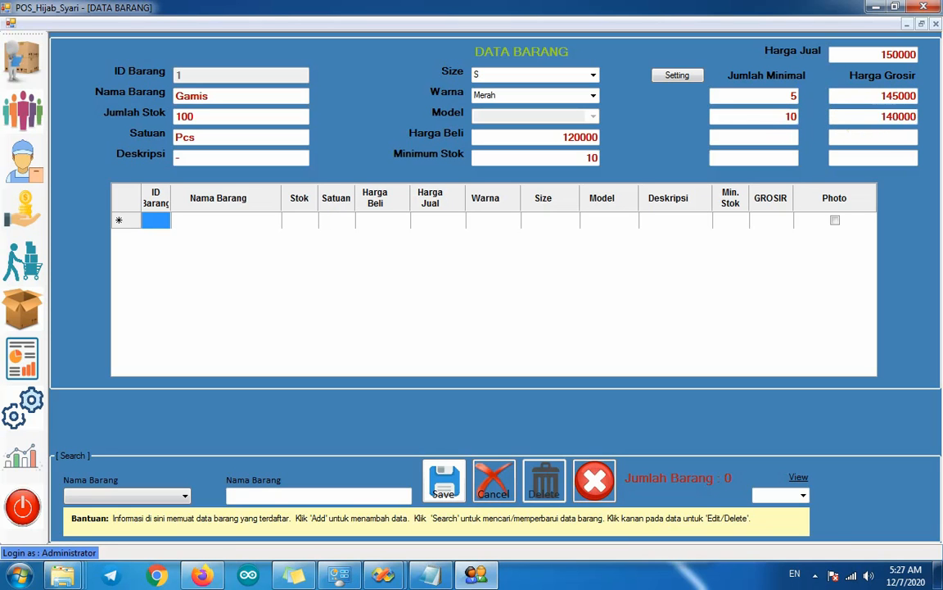
left_click(449, 479)
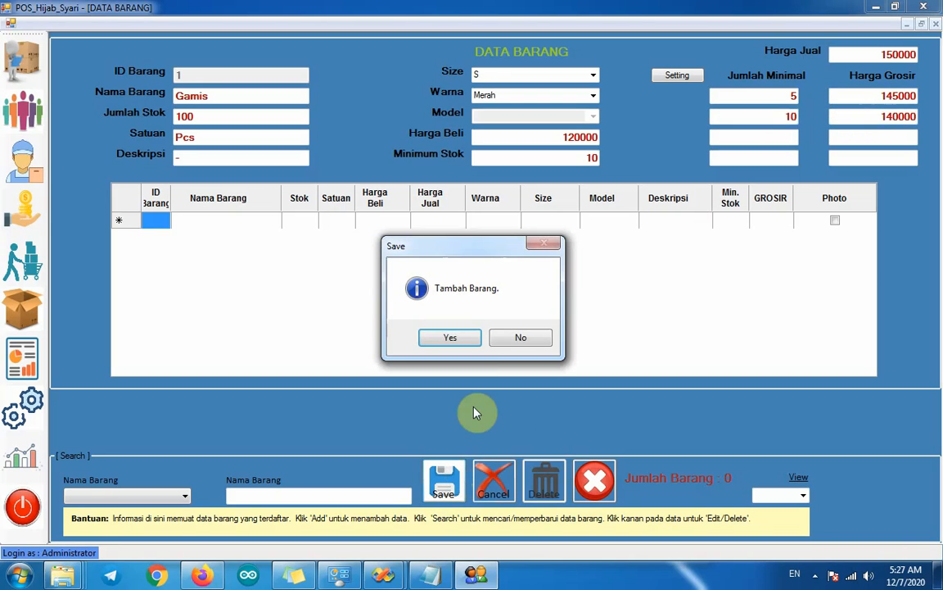
left_click(513, 339)
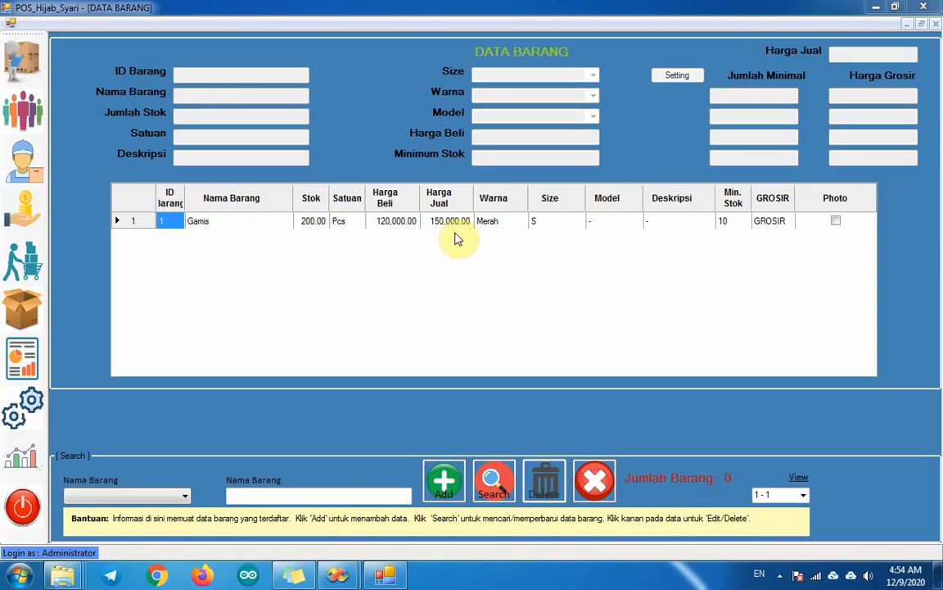
- Edit the Gamis item's description to Limited, update the record under the same name, and reopen Data Barang
left_click(203, 222)
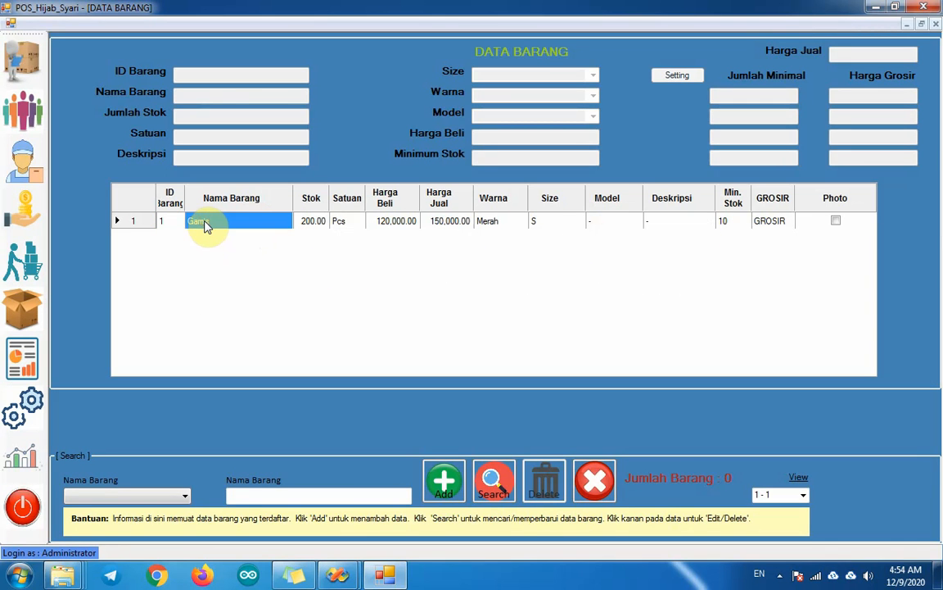
right_click(205, 224)
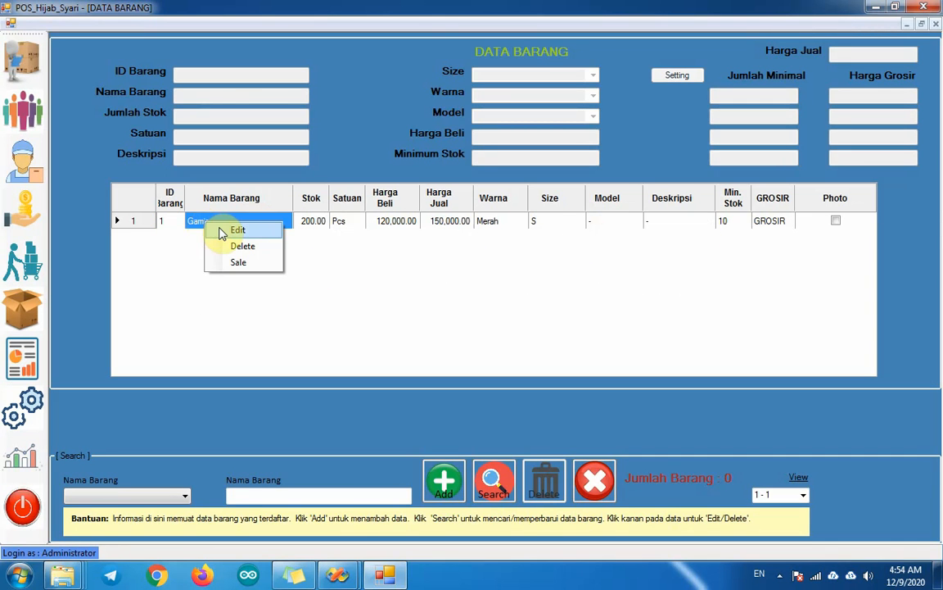
left_click(221, 231)
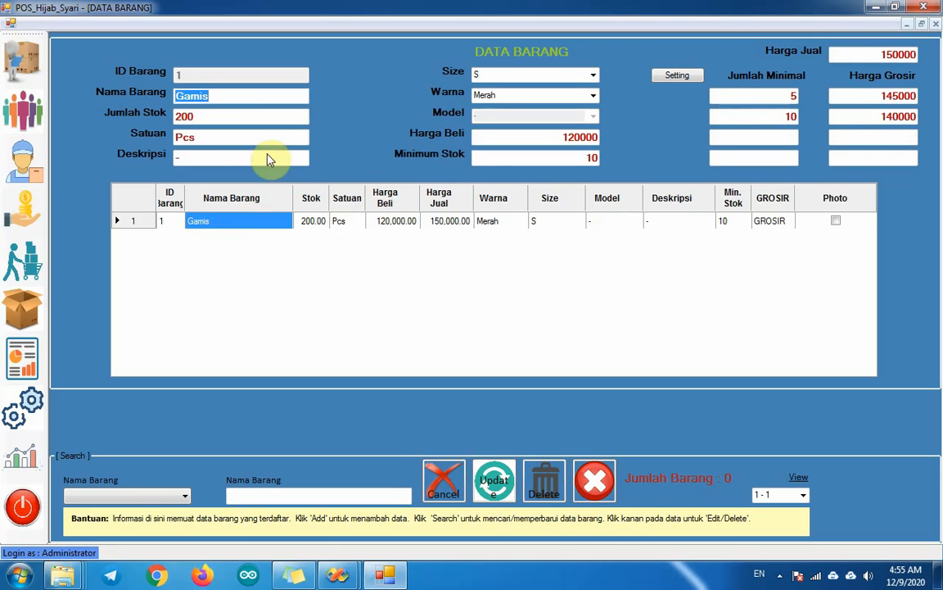
left_click(172, 160)
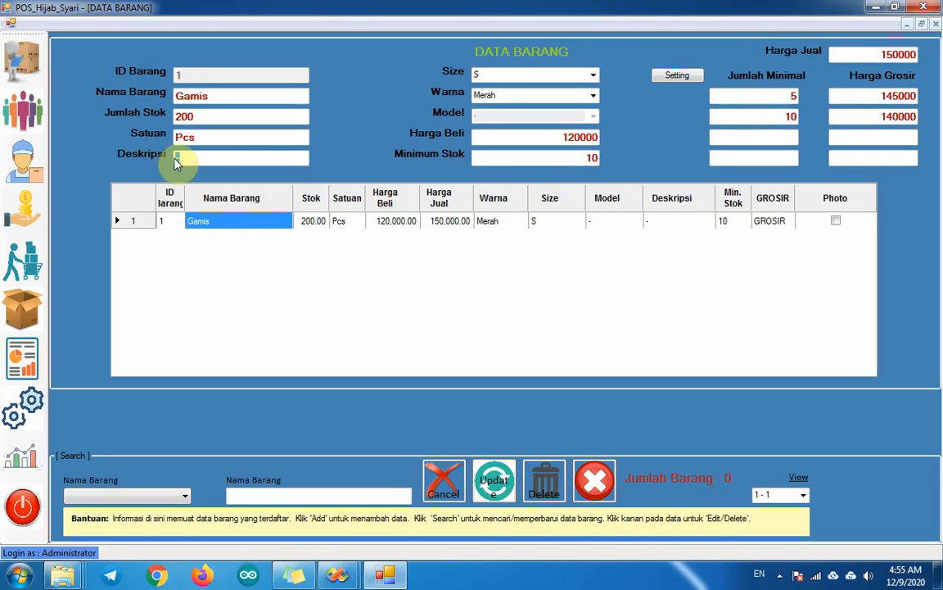
type("Limited")
left_click(495, 485)
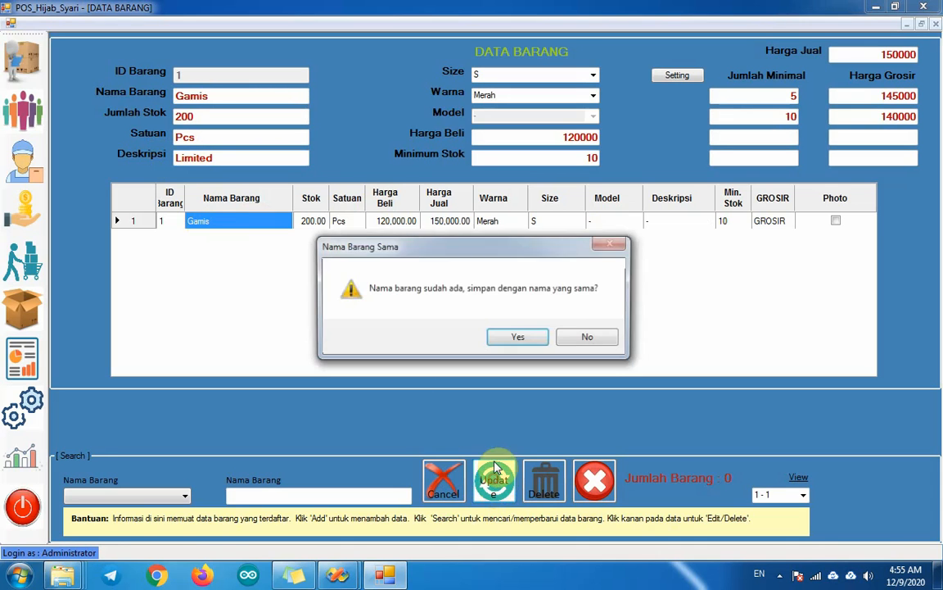
left_click(516, 336)
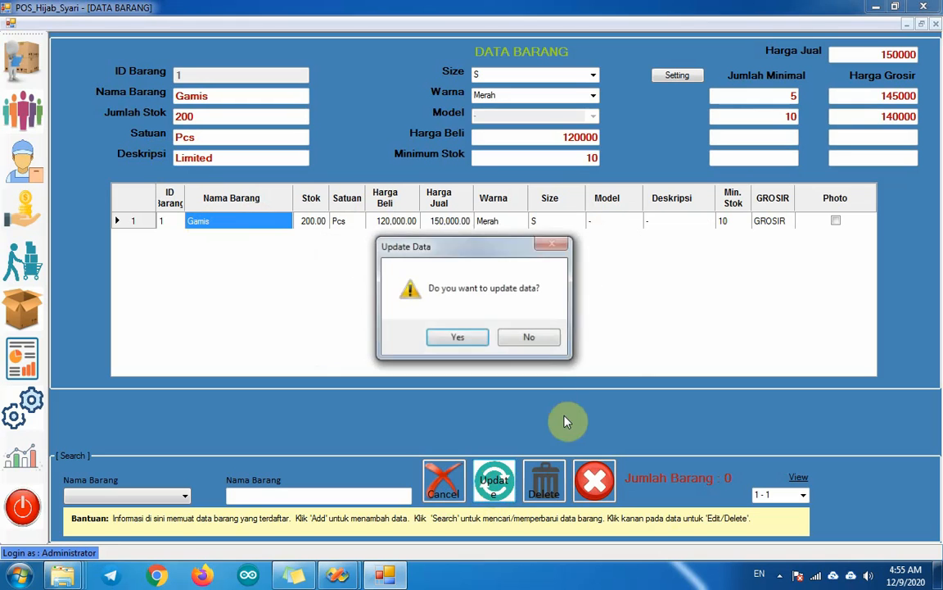
left_click(473, 337)
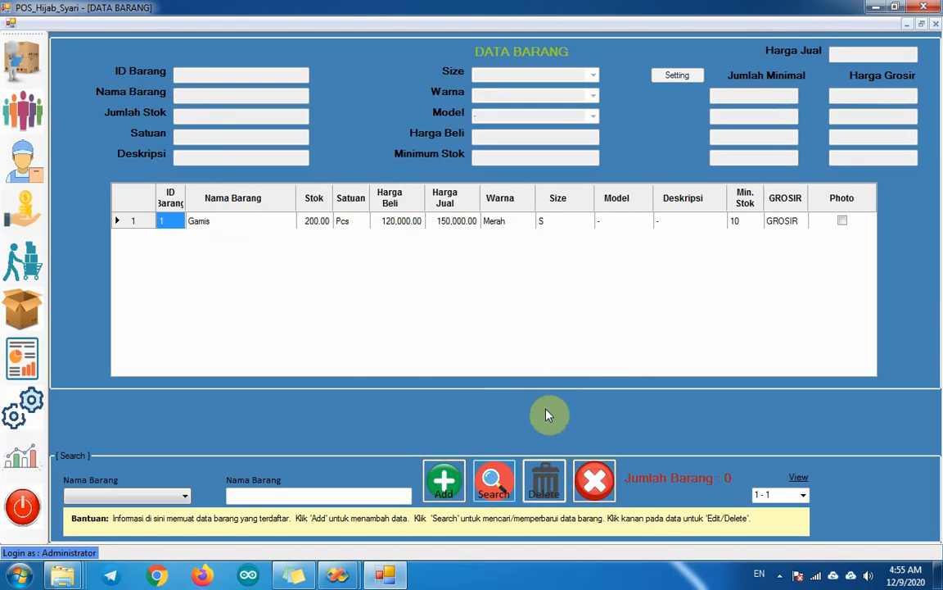
left_click(593, 478)
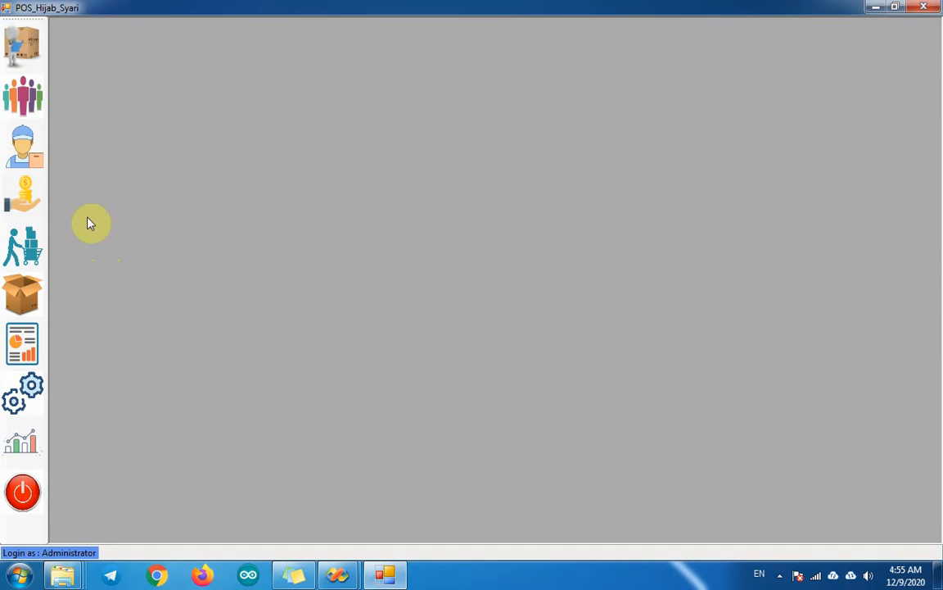
left_click(26, 49)
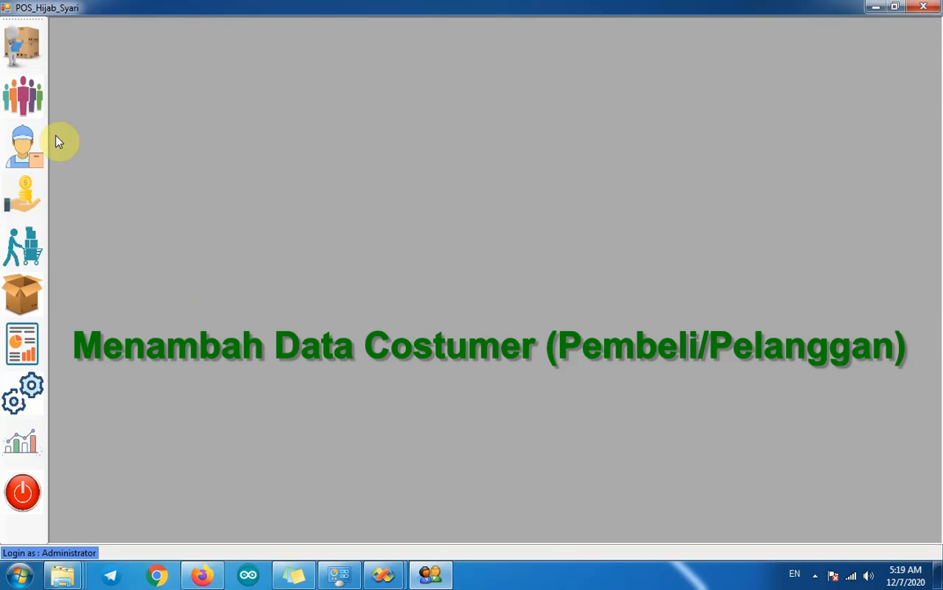
- Add a new customer to the Daftar Costumer list with the customer's name, address and phone number, and save the record
left_click(22, 103)
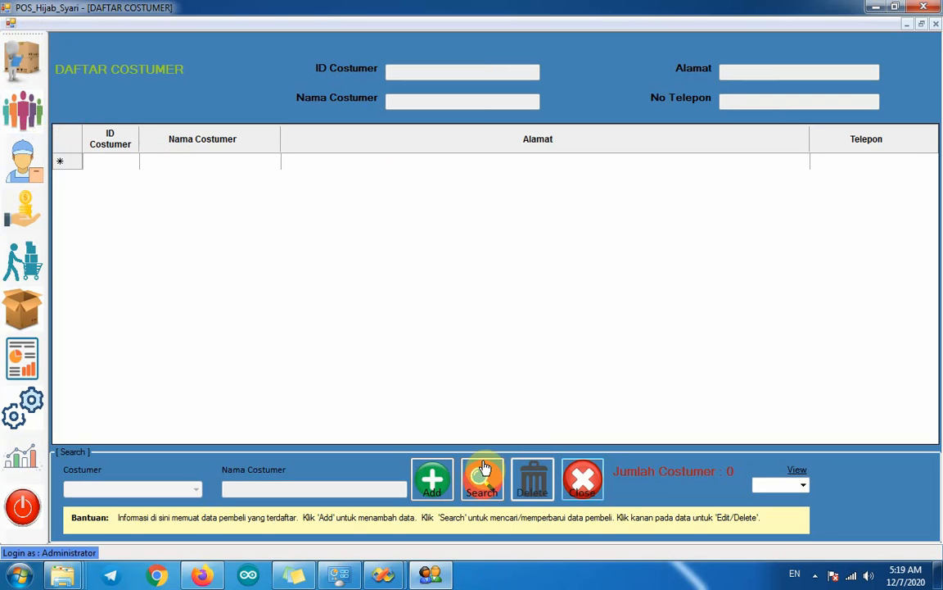
left_click(433, 490)
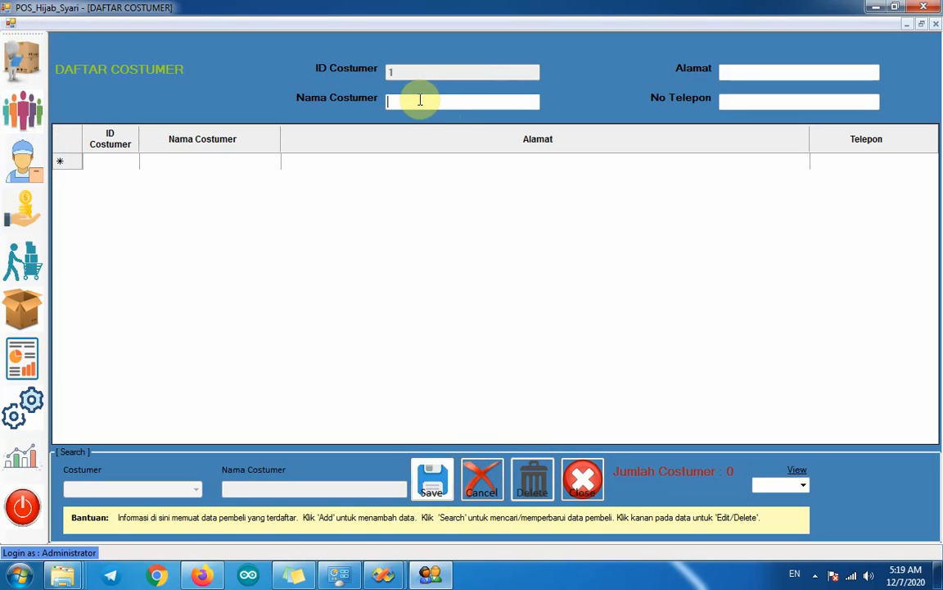
type("Rohmadi")
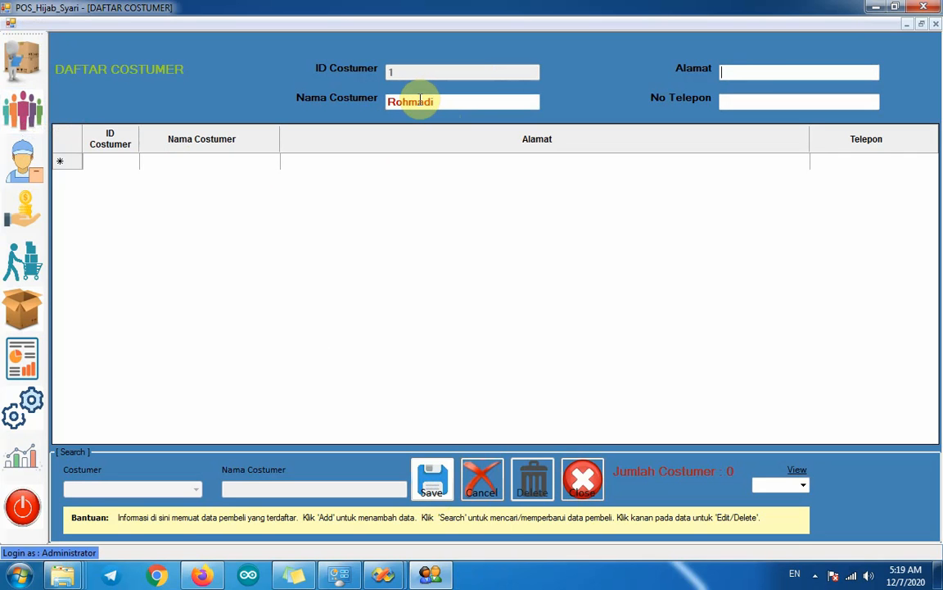
type("Sragen")
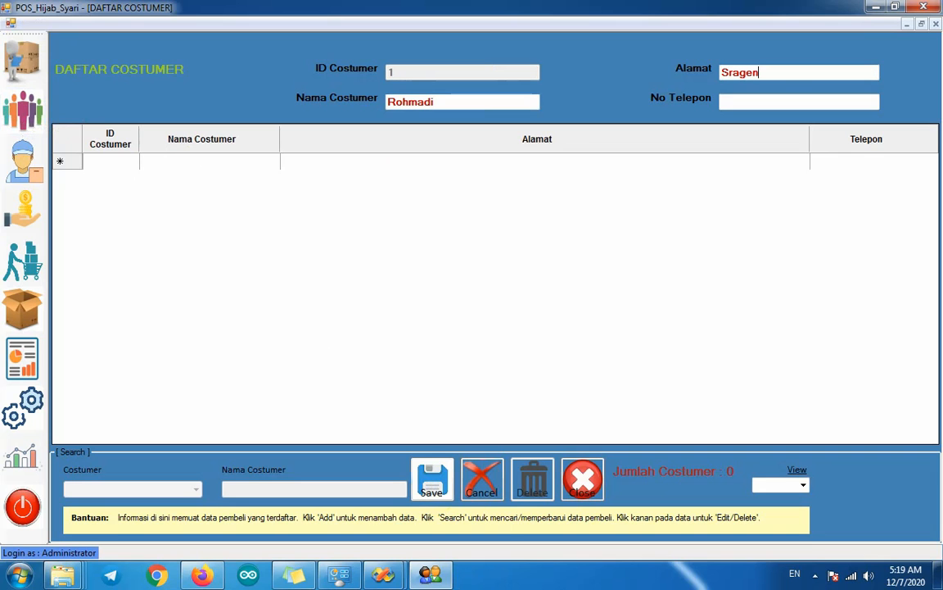
key("Tab")
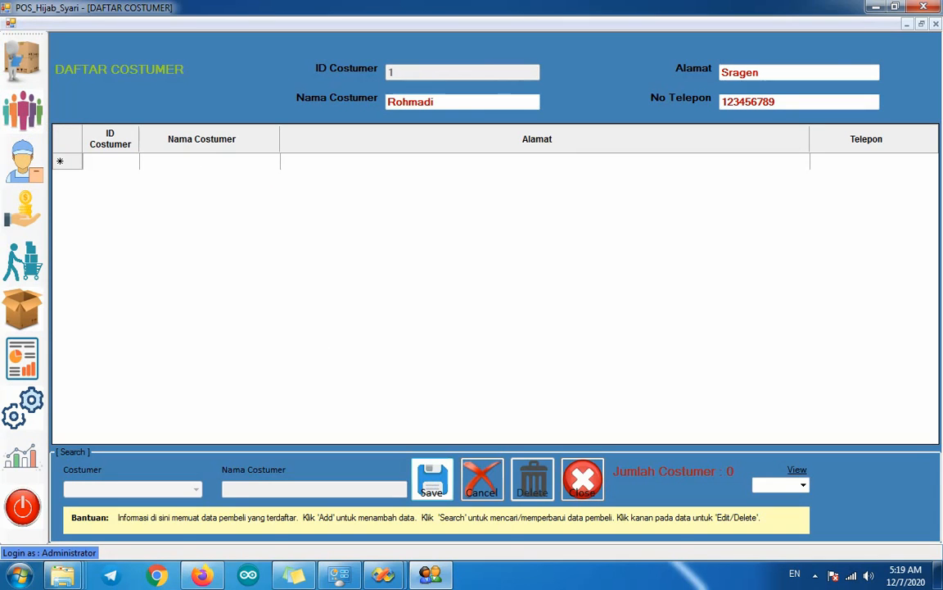
left_click(437, 462)
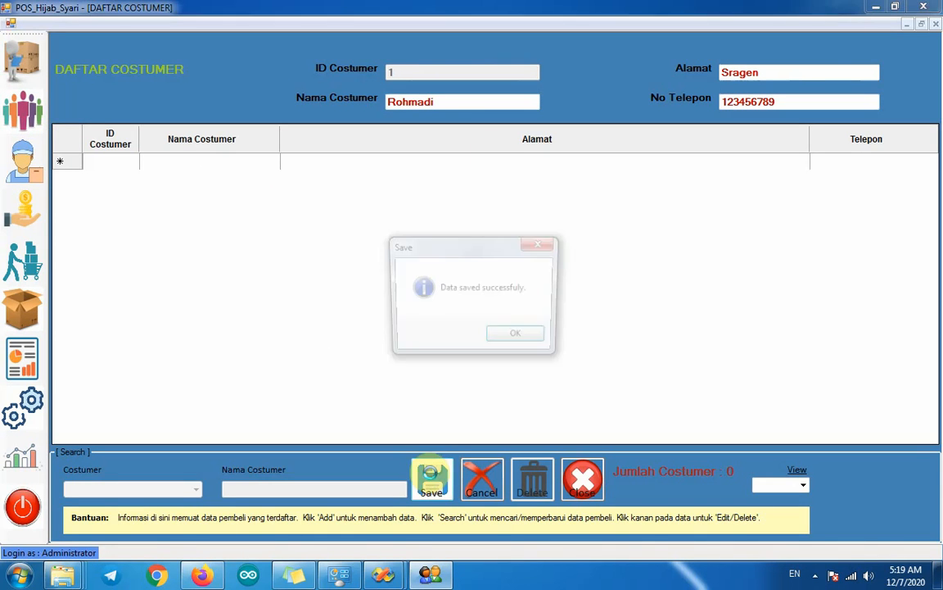
left_click(491, 336)
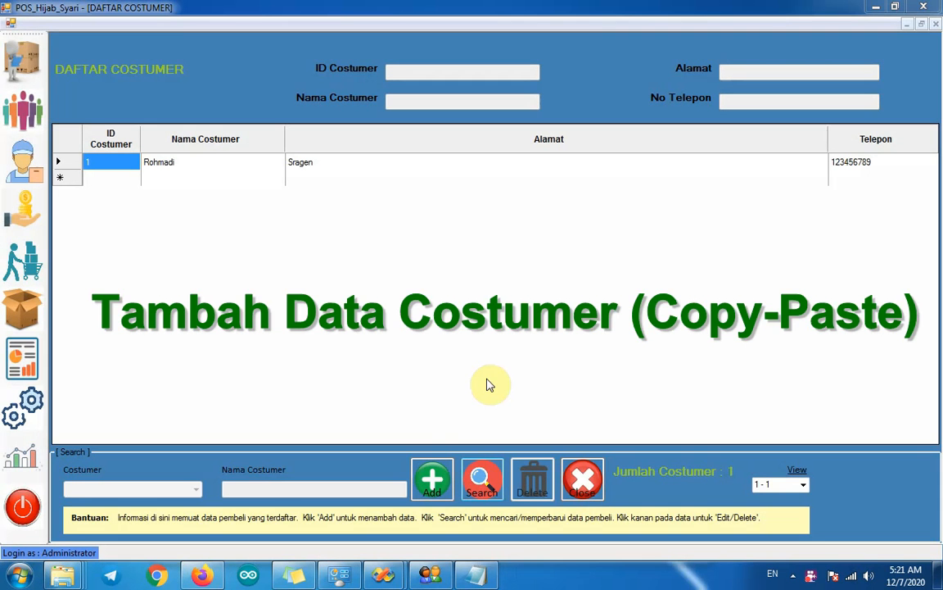
- Start a second customer record and copy the first entry's name from the Notepad file into Nama Costumer
left_click(432, 483)
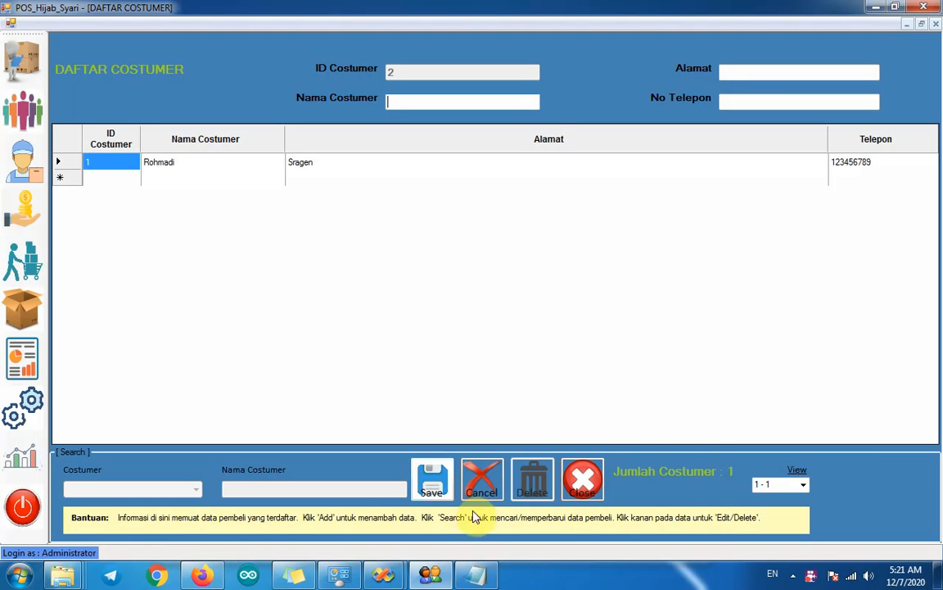
left_click(487, 578)
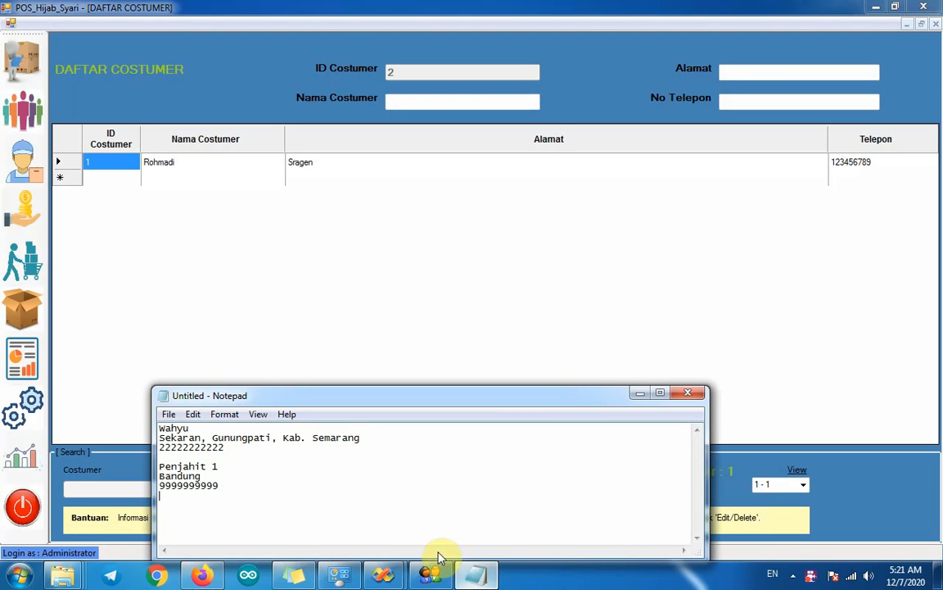
double_click(173, 429)
right_click(173, 428)
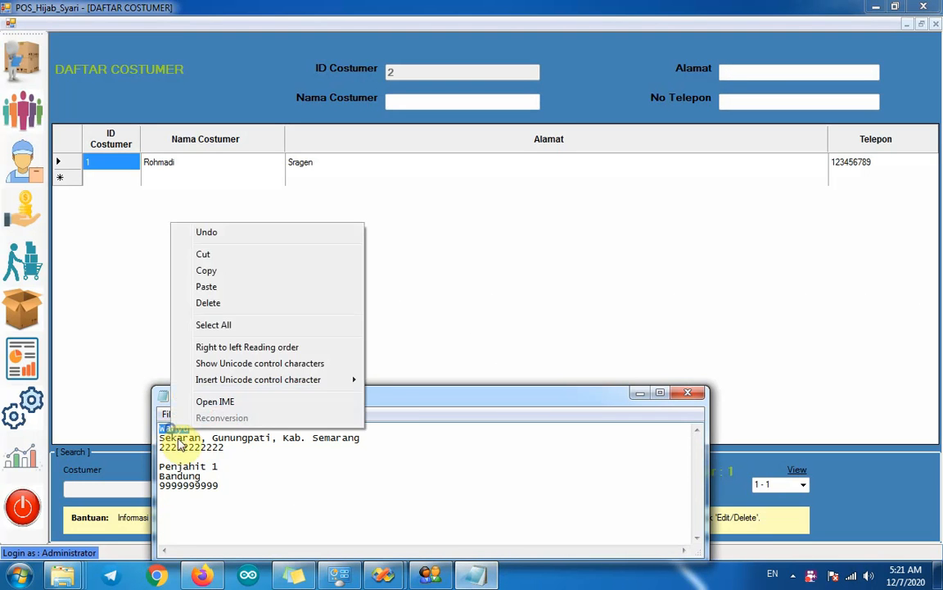
left_click(207, 271)
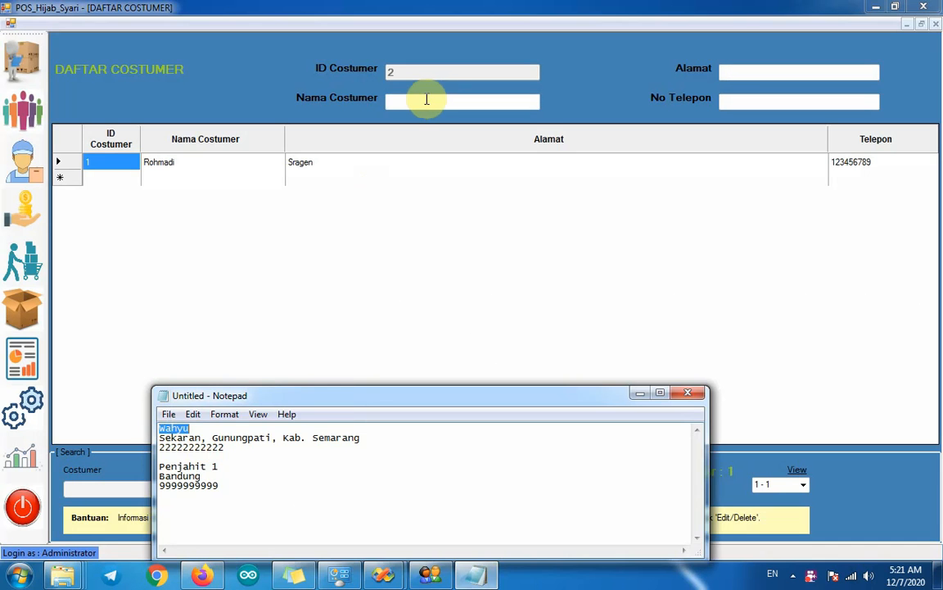
left_click(423, 99)
right_click(418, 101)
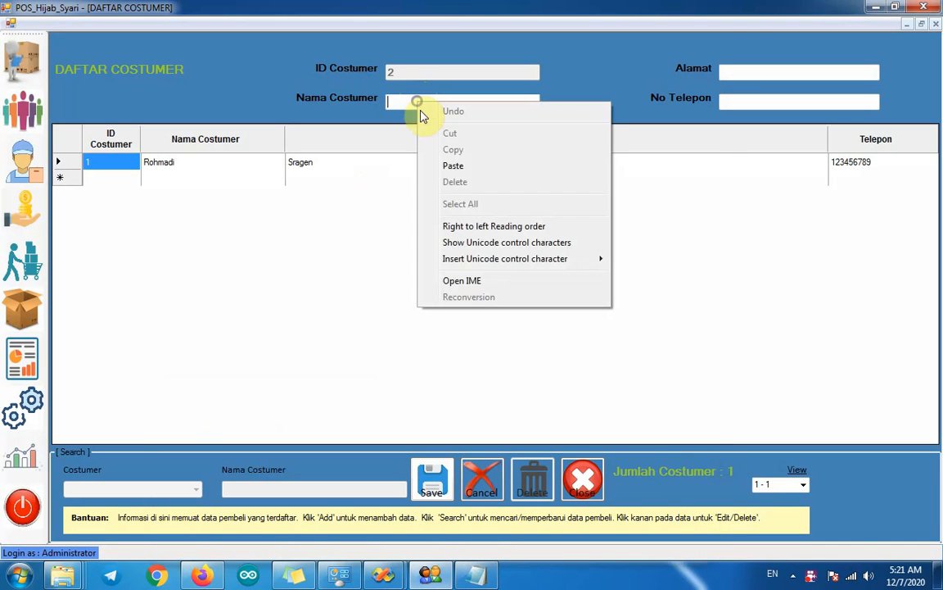
left_click(453, 166)
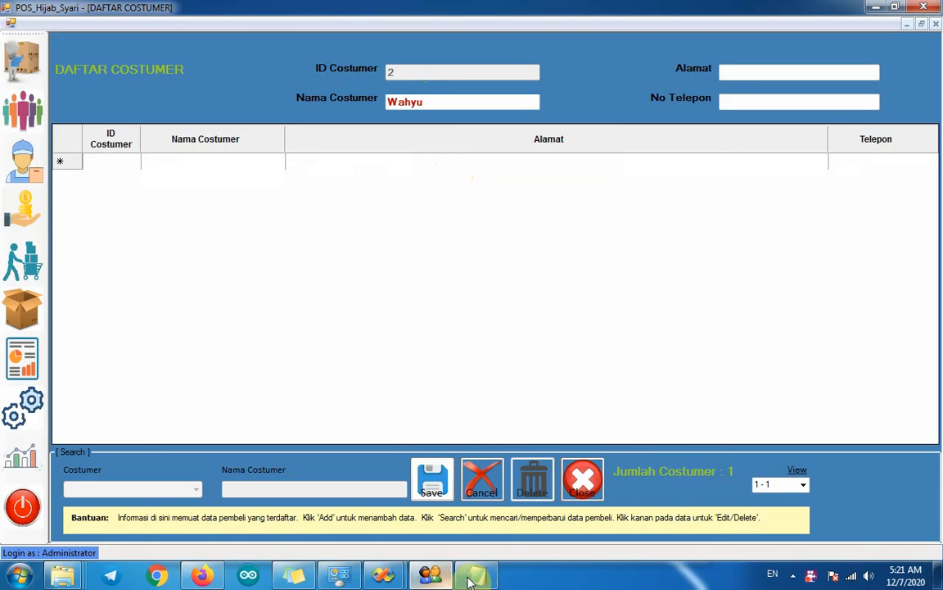
- Copy the second customer's full address from the Notepad file into the record's Alamat field
left_click(474, 577)
left_click_drag(360, 437, 159, 438)
right_click(167, 440)
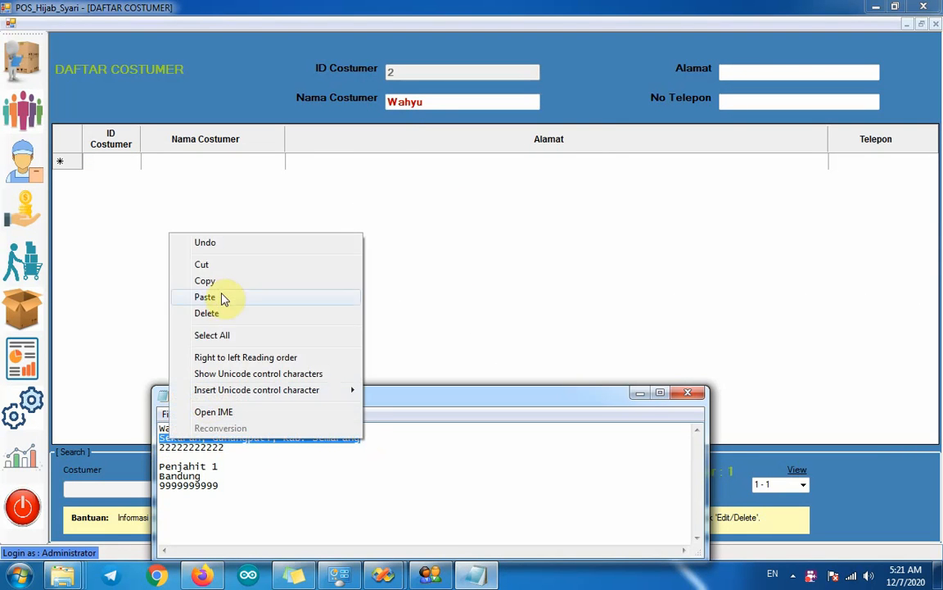
left_click(205, 280)
left_click(738, 70)
right_click(739, 71)
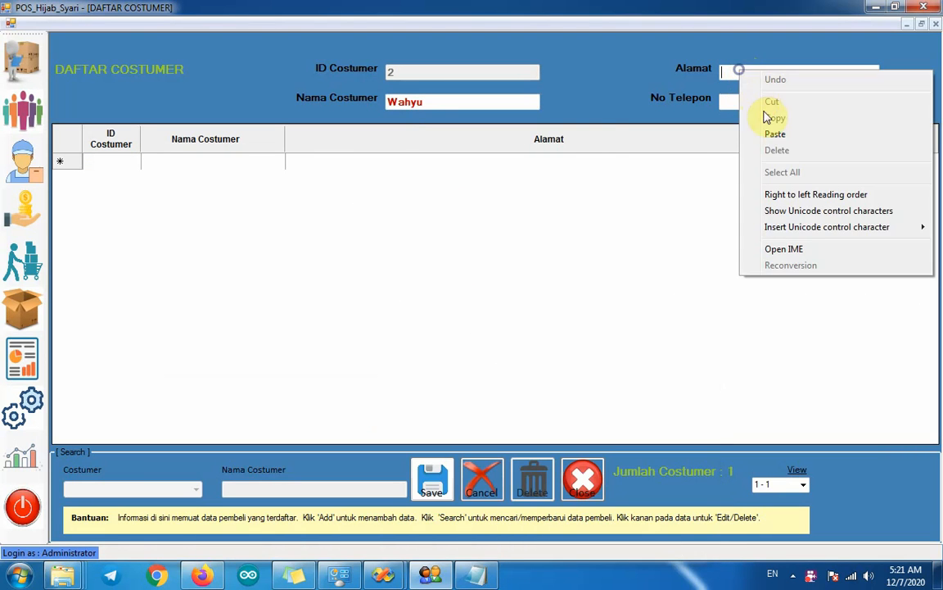
left_click(773, 133)
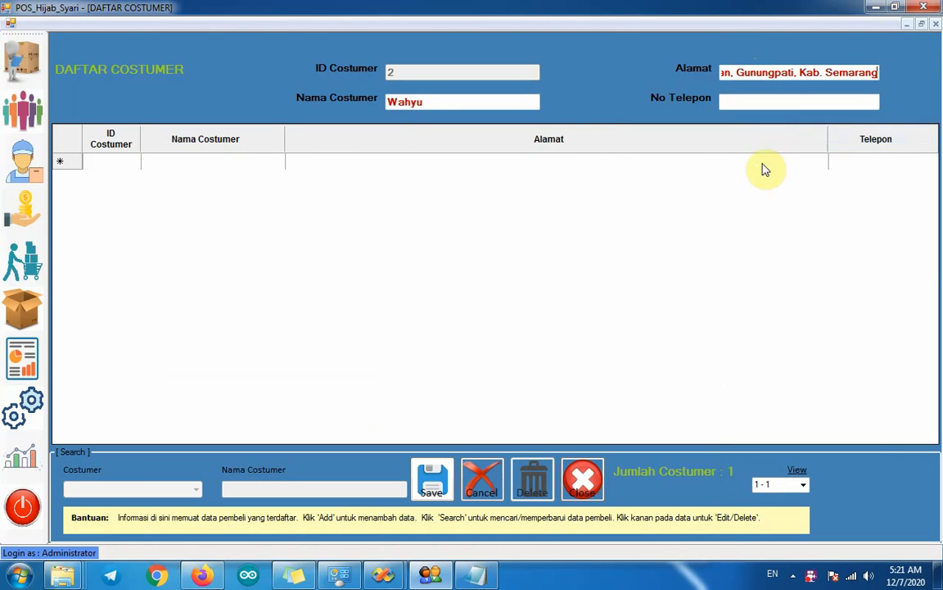
- Copy the second customer's phone number from Notepad into No Telepon and save the customer record
left_click(476, 576)
double_click(211, 448)
right_click(212, 448)
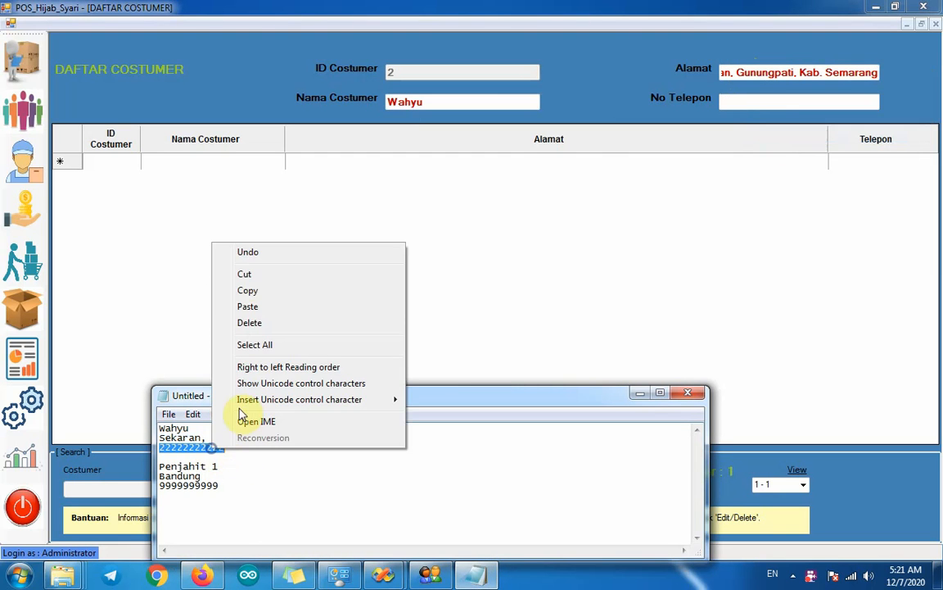
left_click(247, 291)
left_click(728, 101)
right_click(733, 101)
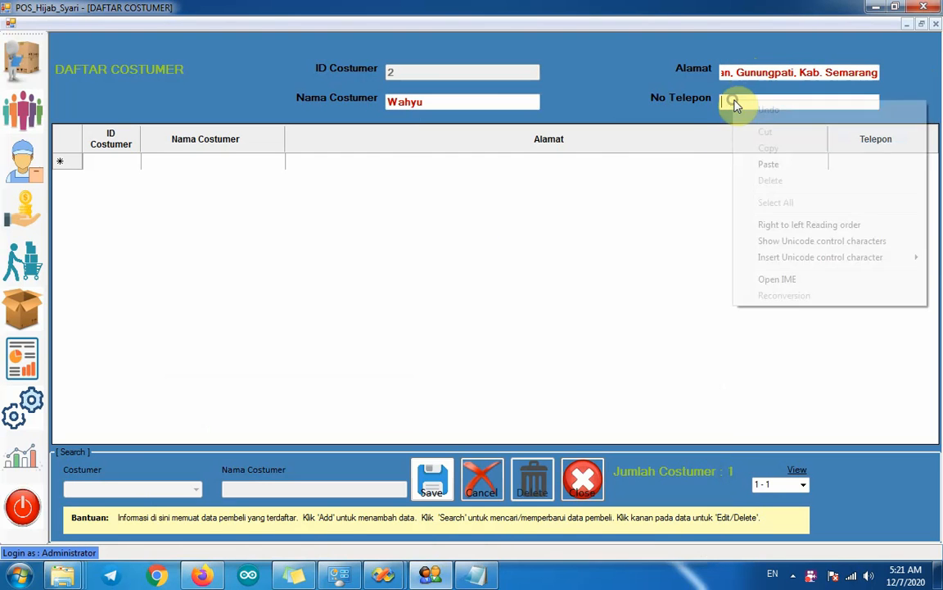
left_click(766, 164)
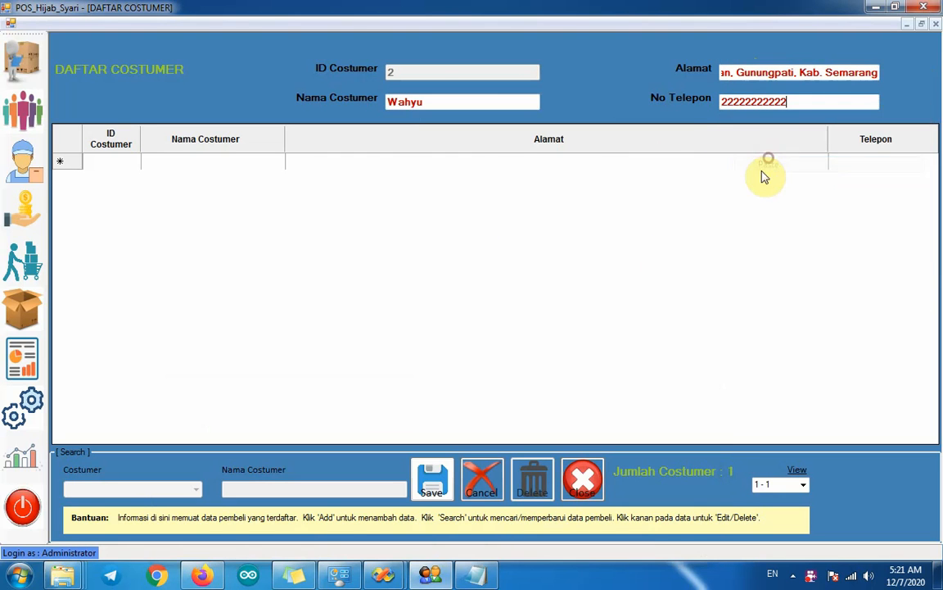
left_click(436, 480)
left_click(508, 340)
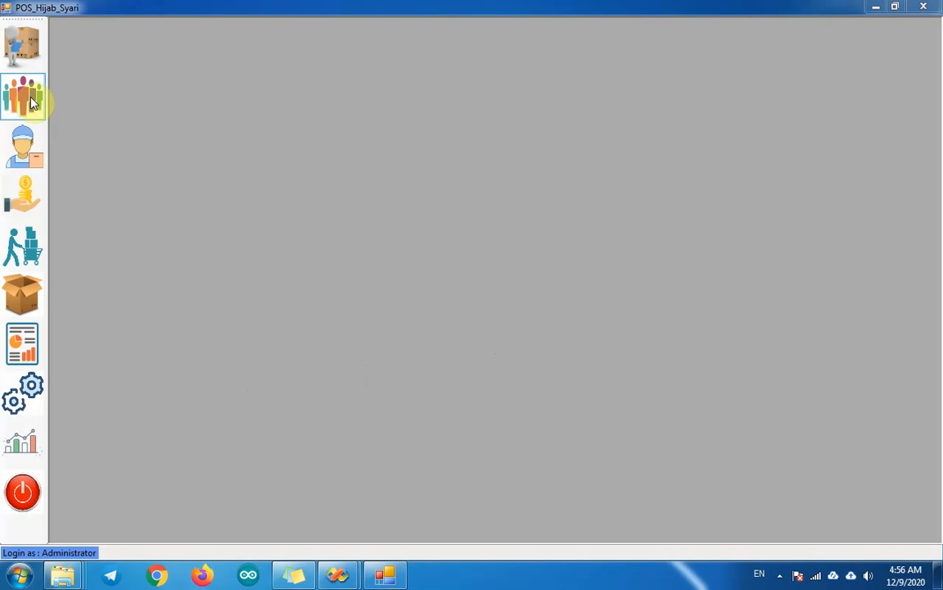
- Open the Daftar Costumer list and load the customer with ID 1 for editing
left_click(33, 98)
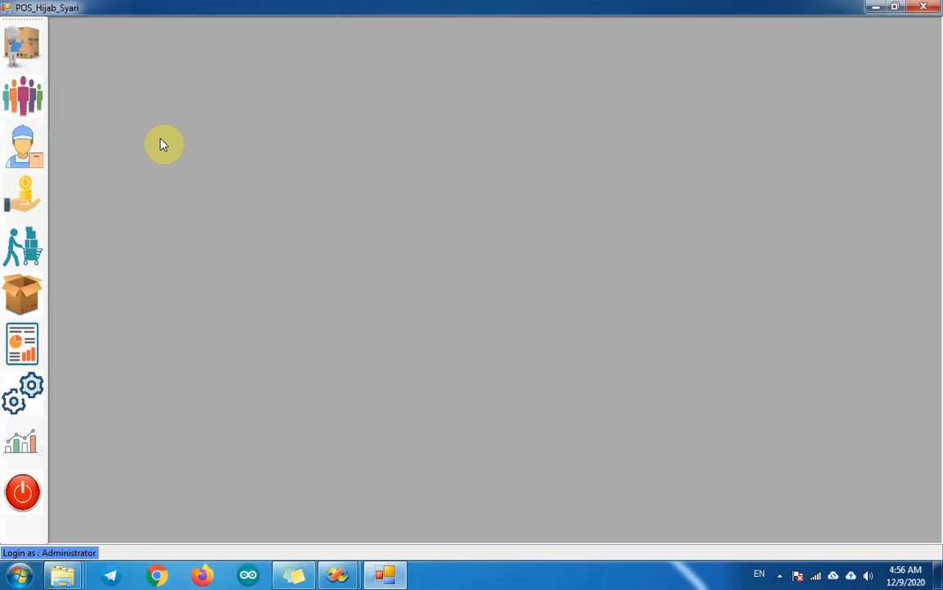
left_click(29, 109)
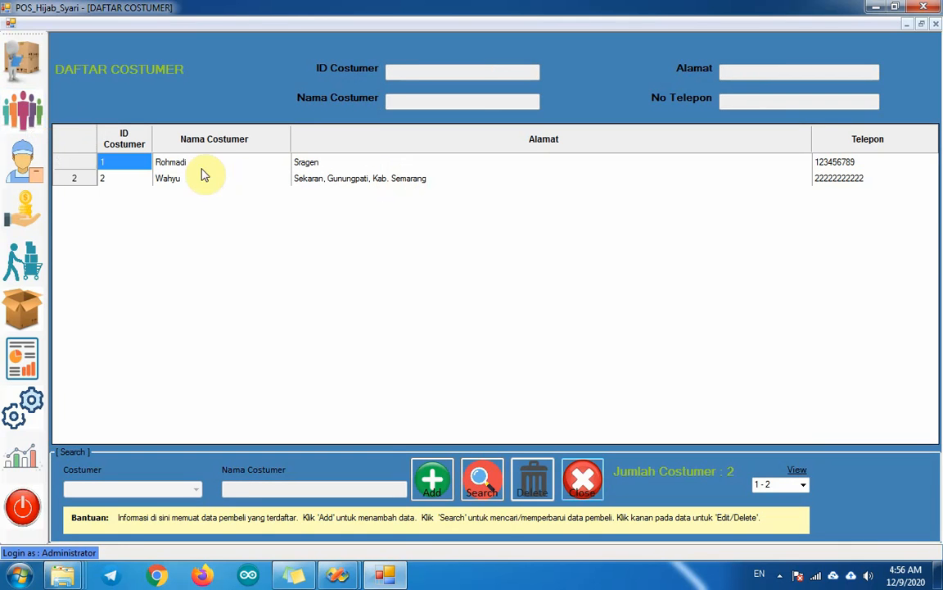
left_click(174, 167)
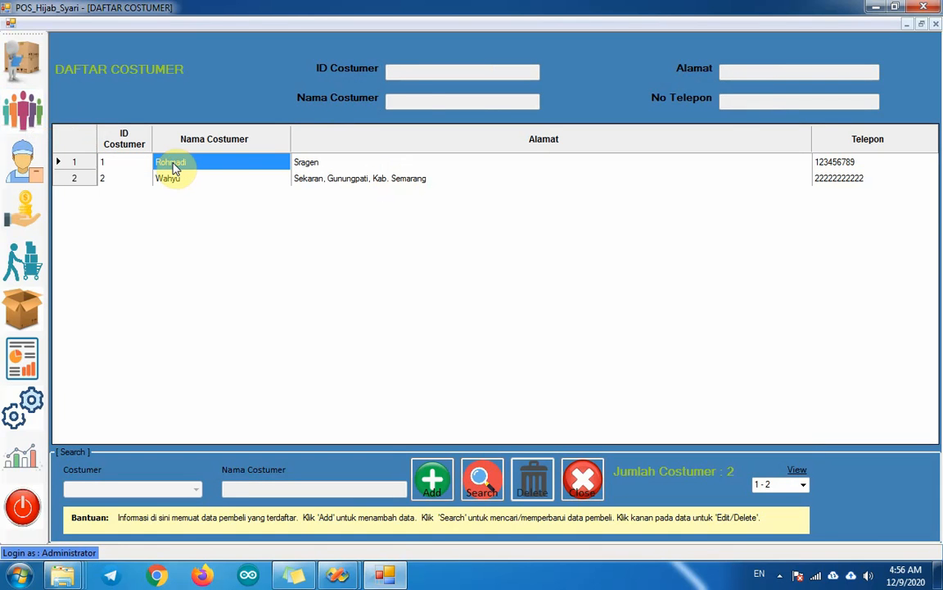
right_click(174, 167)
left_click(199, 173)
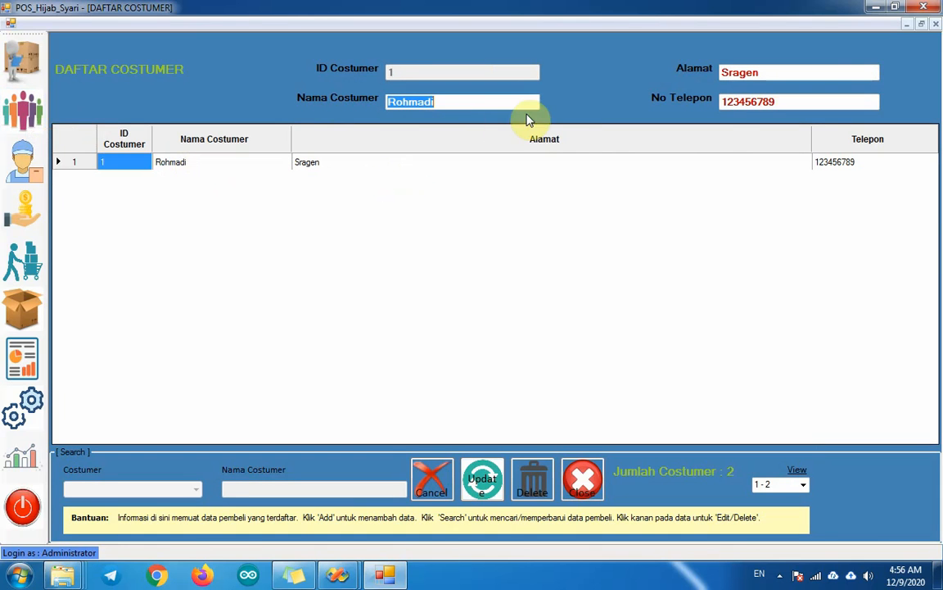
- Replace the customer's address with the fuller one, update the record under the same name, and reopen Daftar Costumer
left_click_drag(813, 73, 660, 76)
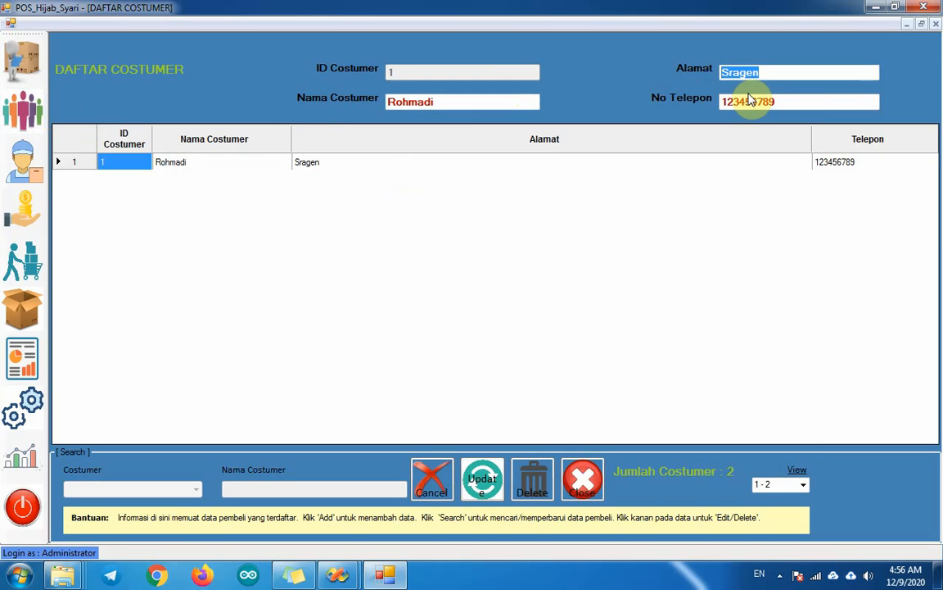
type("Sambirejo, Sambirejo,")
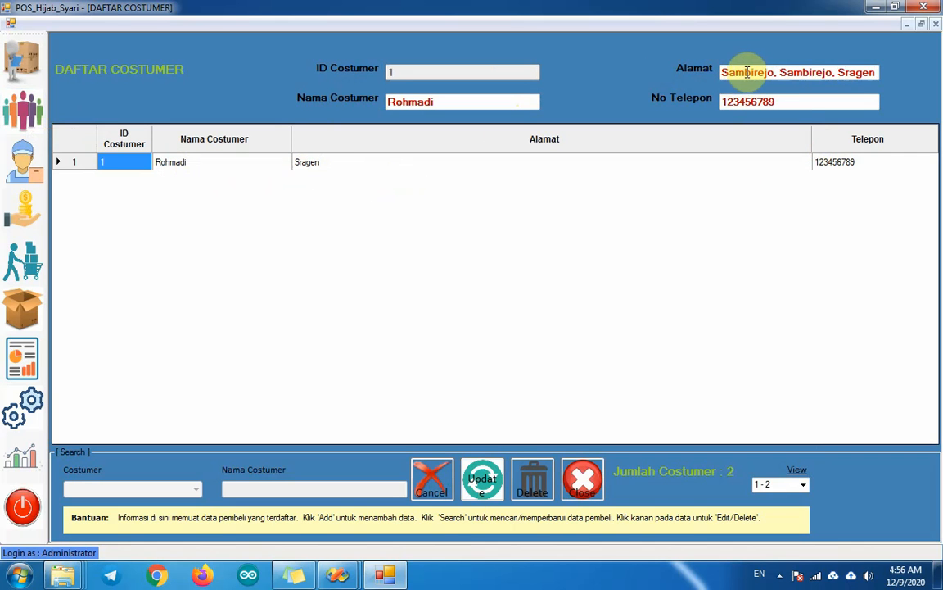
left_click(487, 484)
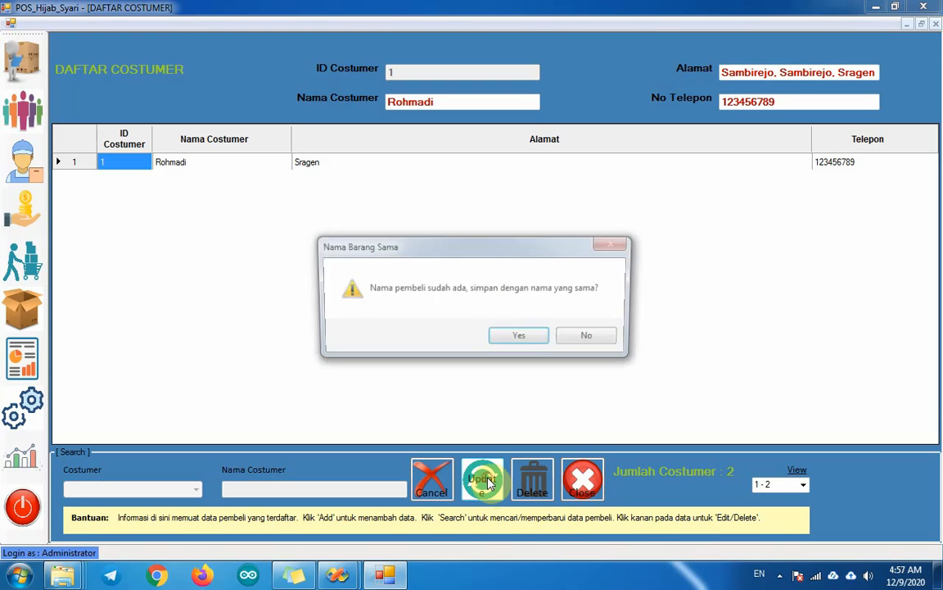
left_click(518, 336)
left_click(461, 338)
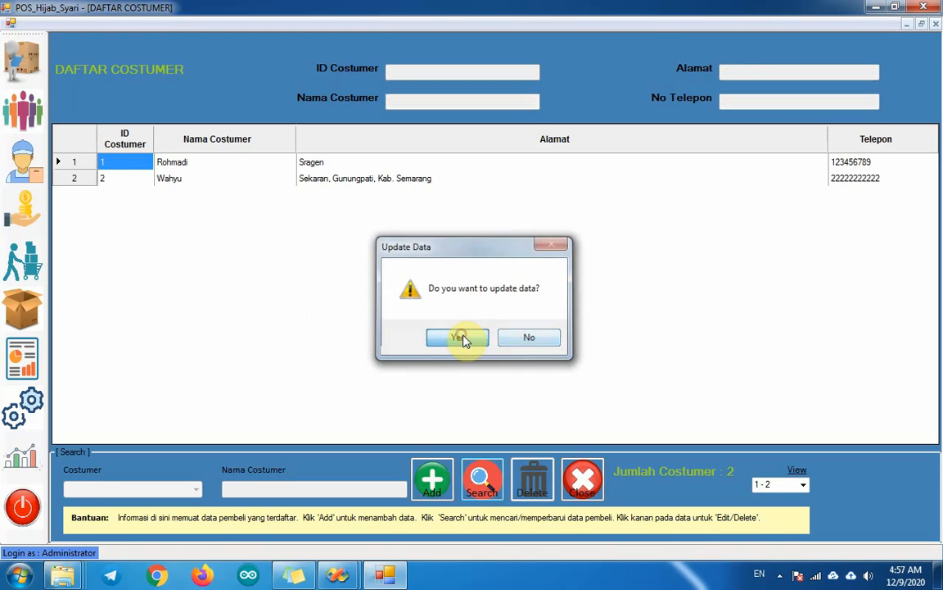
left_click(582, 482)
left_click(32, 101)
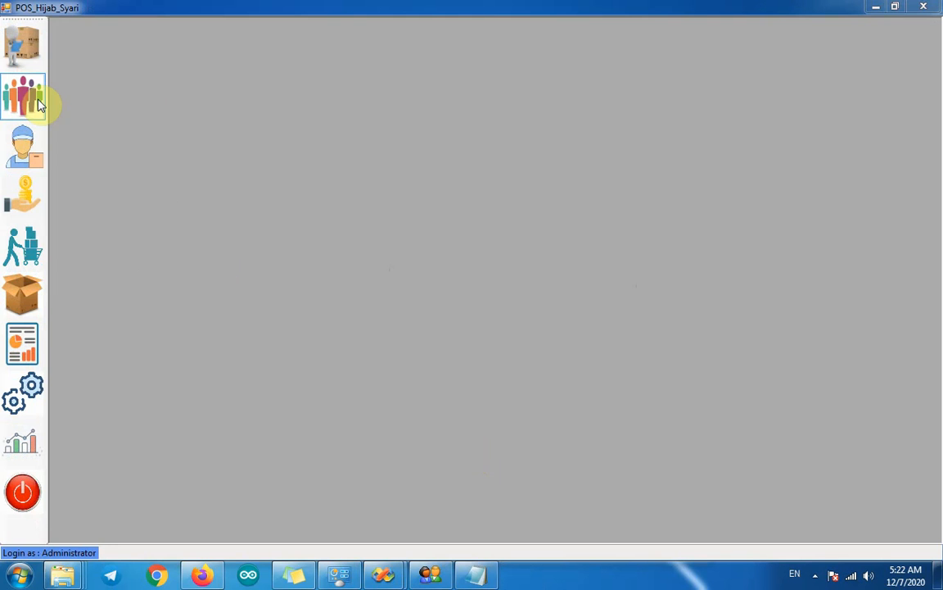
- Open Daftar Supplier and start a new supplier record named Penjahit with the city Semarang in Alamat
left_click(38, 140)
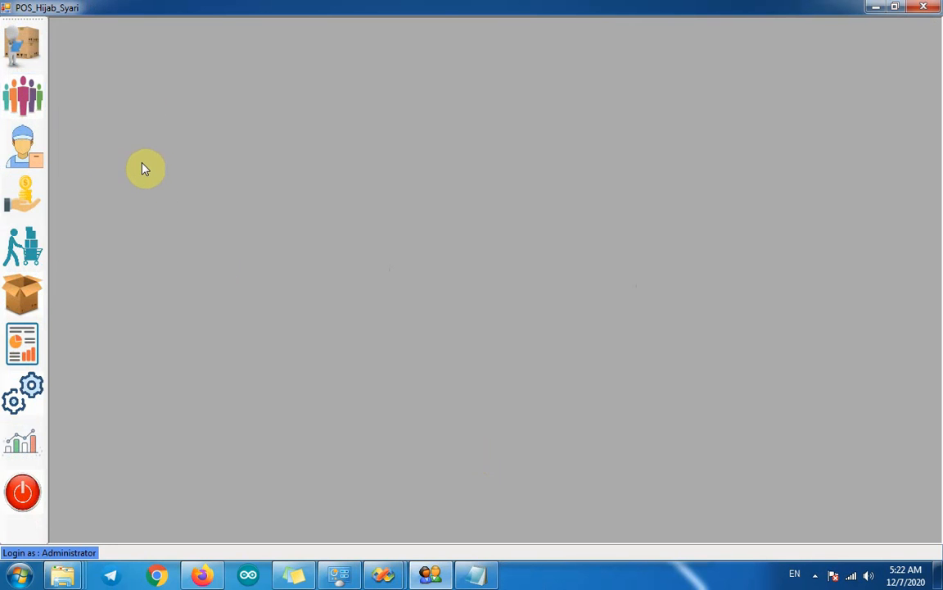
left_click(36, 148)
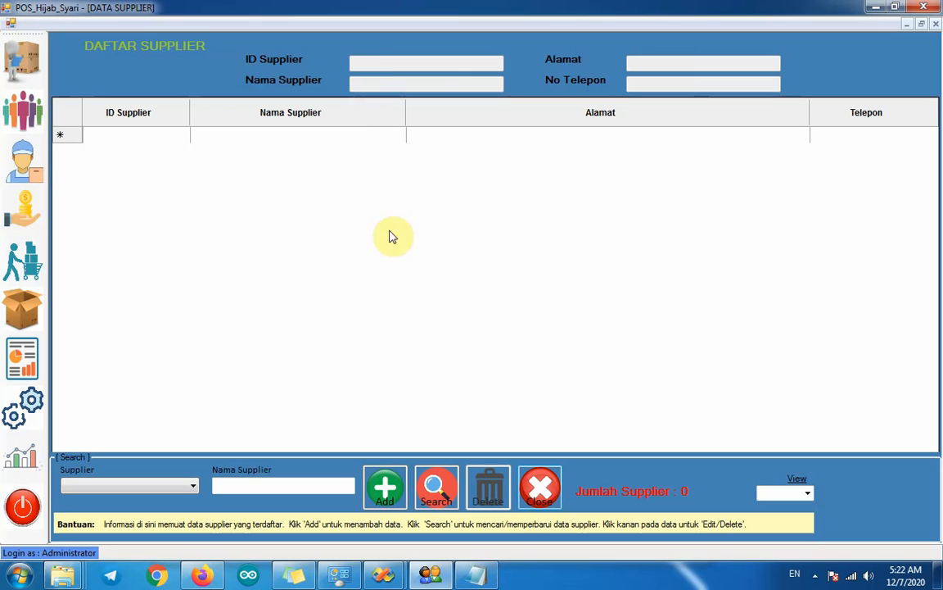
left_click(383, 487)
left_click(356, 86)
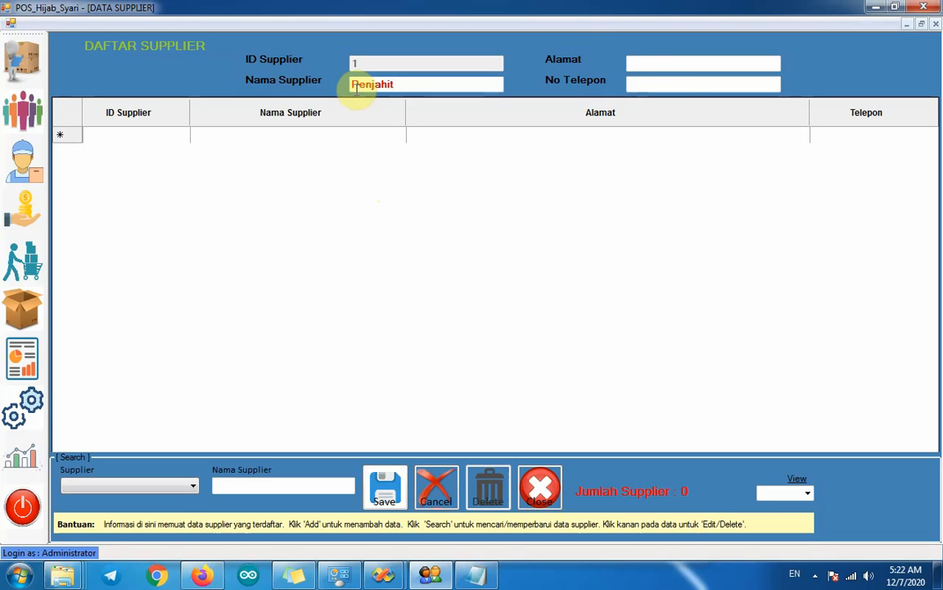
left_click(637, 61)
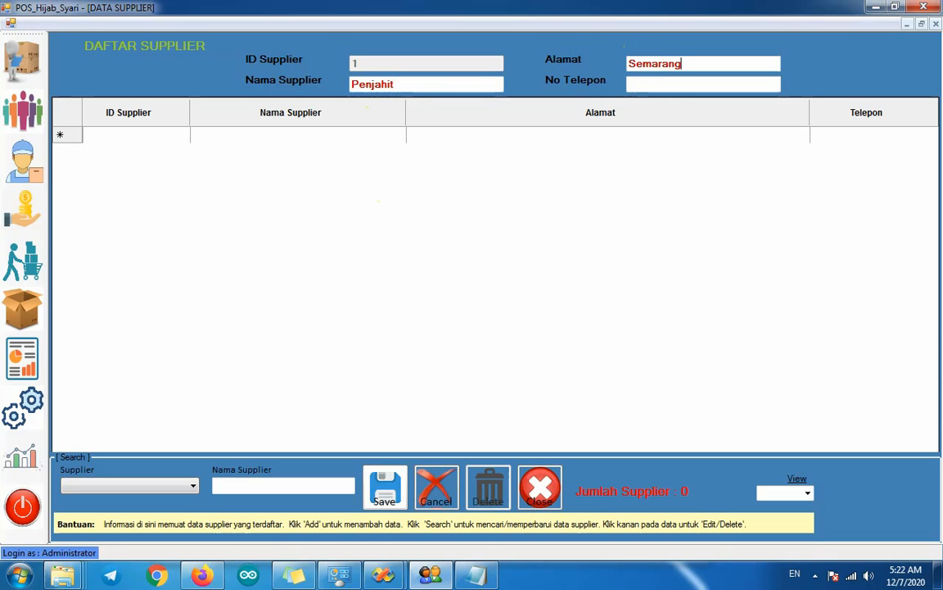
- Enter the supplier's phone number in No Telepon and save the Penjahit record
left_click(701, 85)
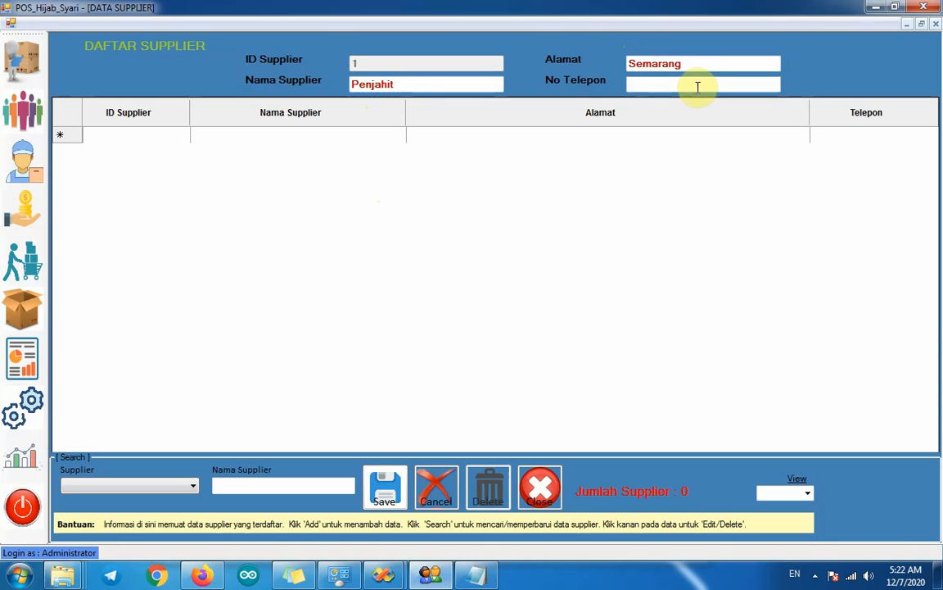
type("88888888")
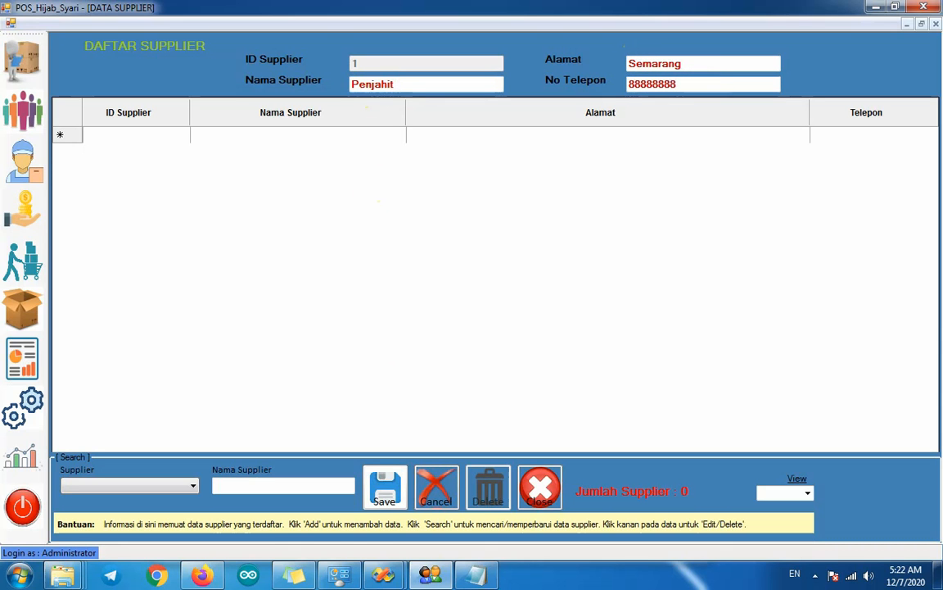
left_click(386, 488)
left_click(500, 345)
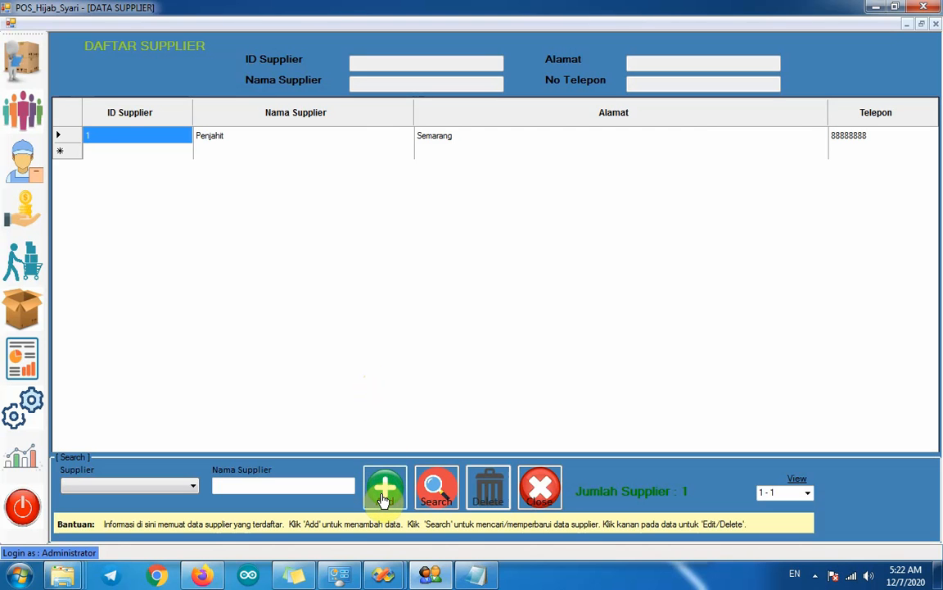
- Start a second supplier record and copy the name Penjahit 1 from the Notepad file into Nama Supplier
left_click(385, 497)
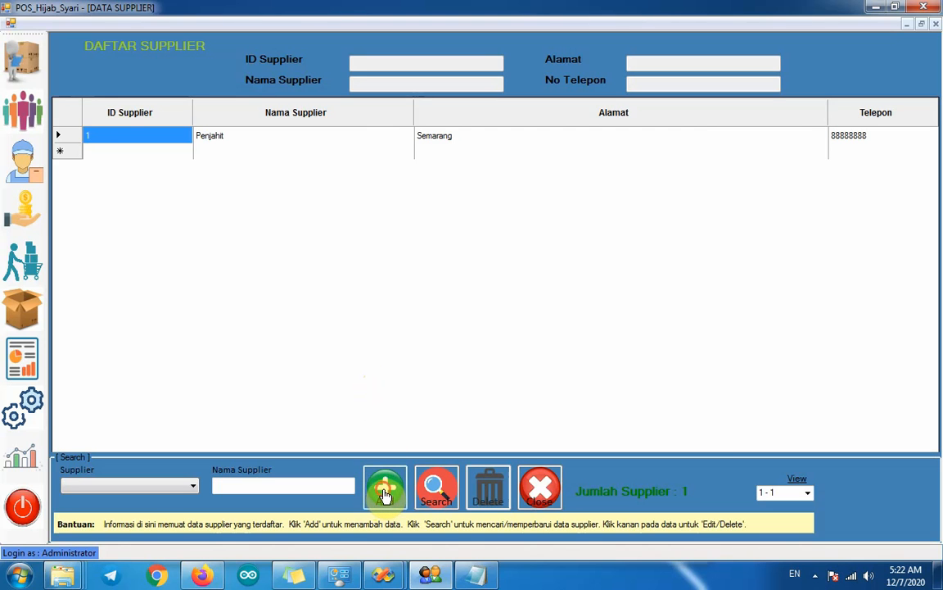
left_click(474, 571)
left_click_drag(161, 466, 214, 465)
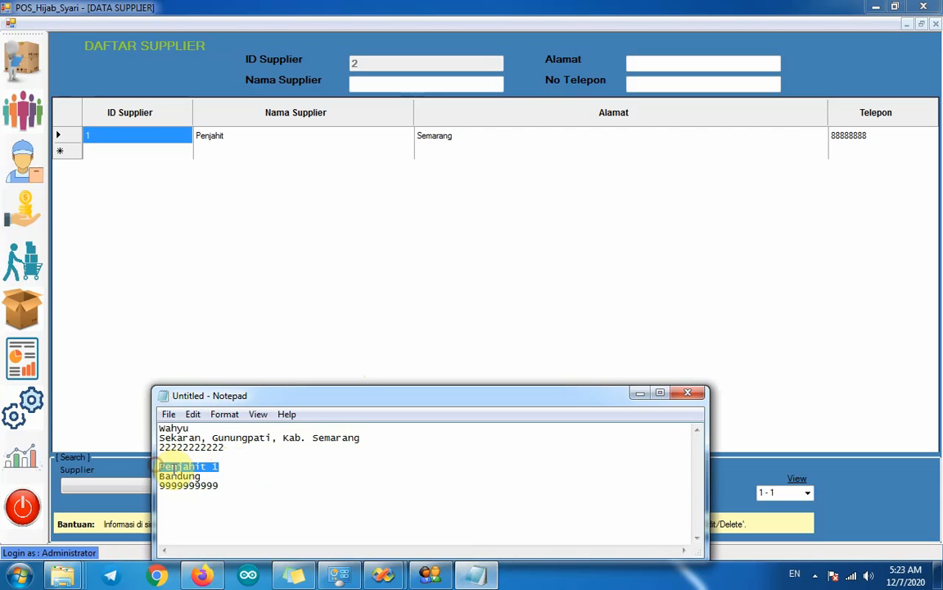
right_click(173, 466)
left_click(209, 311)
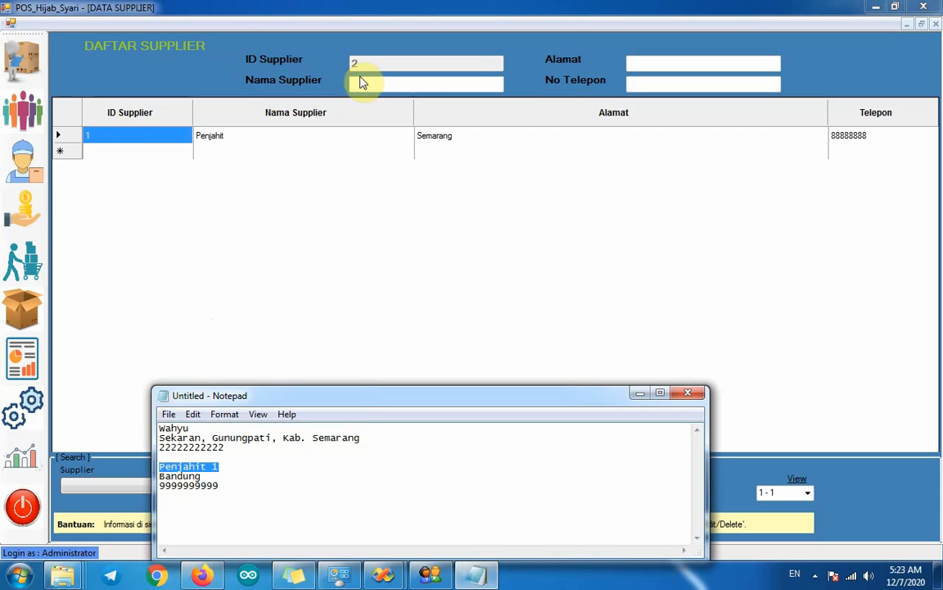
left_click(359, 82)
right_click(360, 81)
left_click(396, 145)
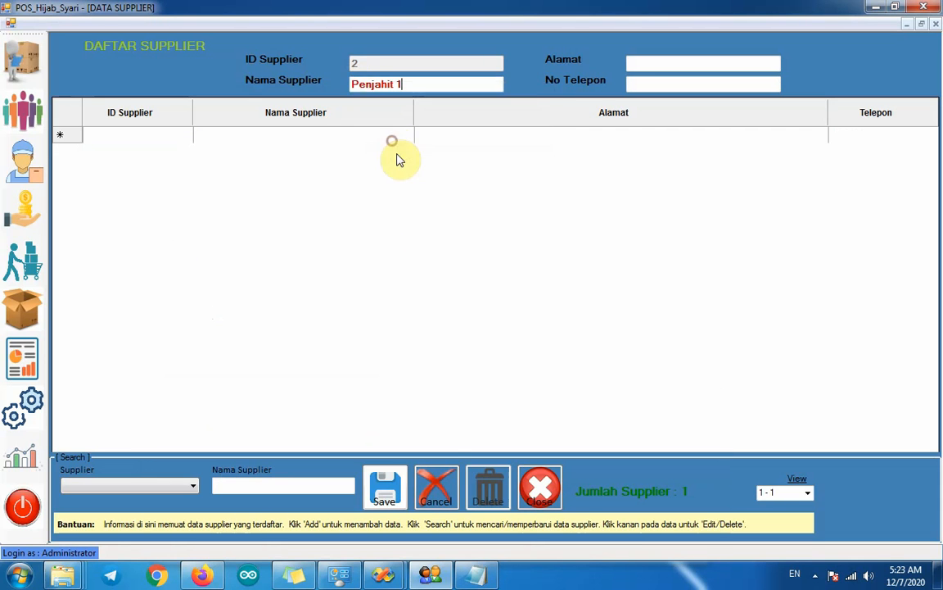
- Copy the city Bandung from the Notepad file into the Alamat field of the Penjahit 1 record
left_click(476, 576)
double_click(178, 476)
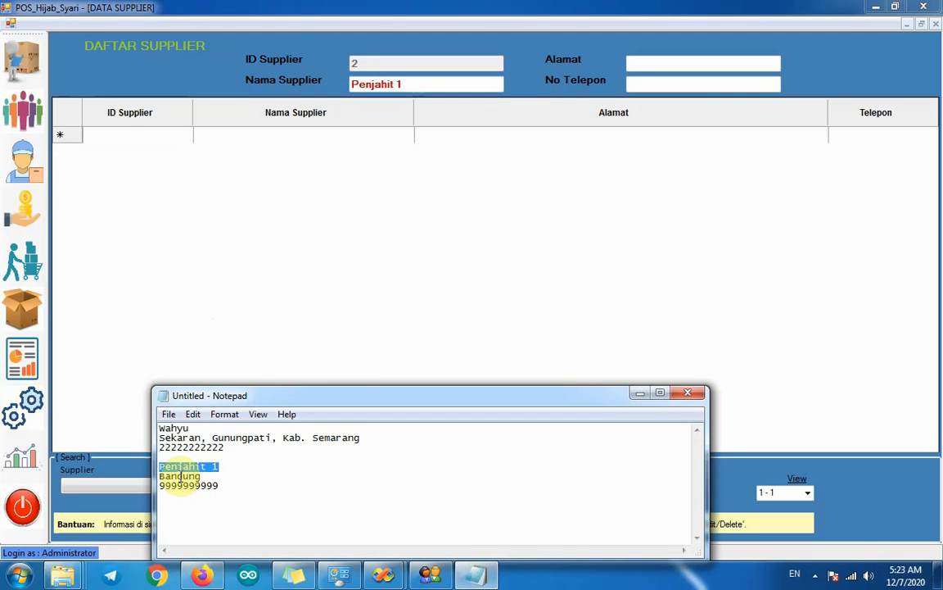
right_click(179, 475)
left_click(226, 320)
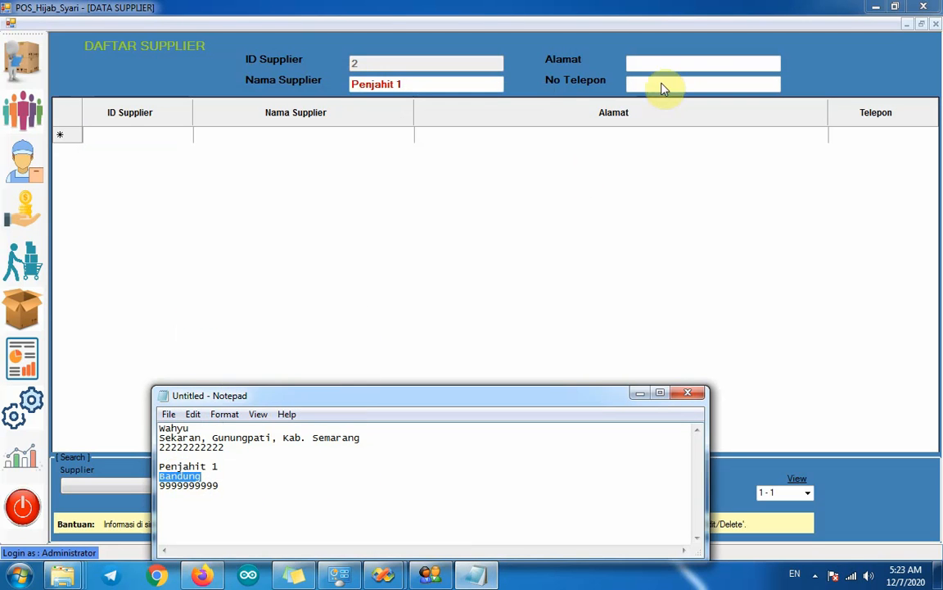
left_click(662, 65)
right_click(662, 66)
left_click(689, 129)
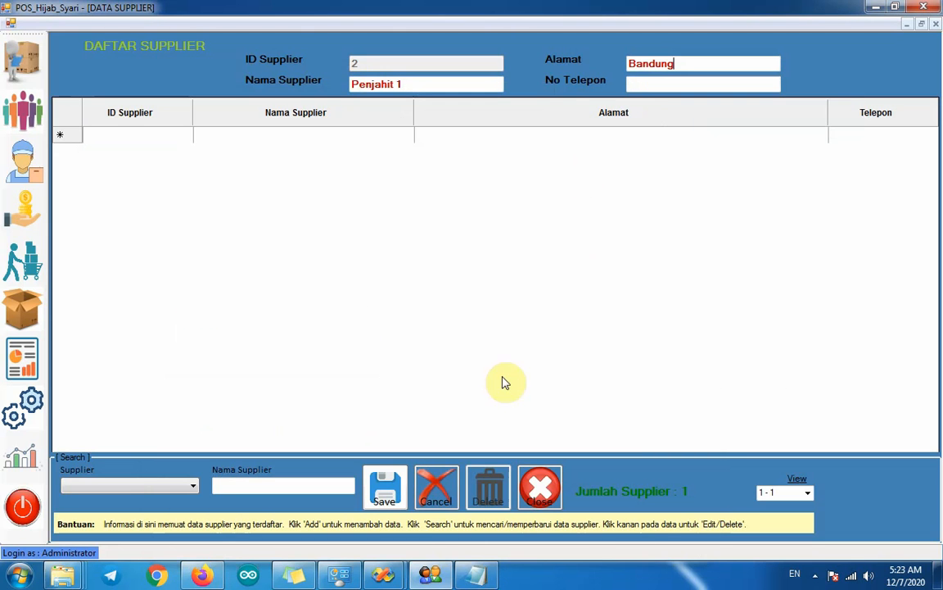
- Copy the second supplier's phone number from Notepad into No Telepon and save the supplier record
left_click(468, 568)
double_click(194, 486)
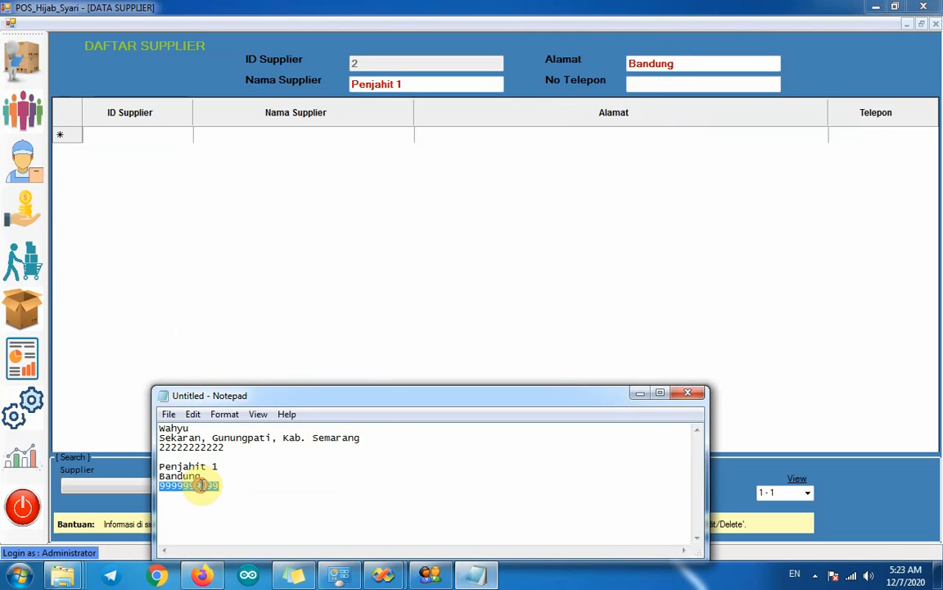
right_click(200, 484)
left_click(242, 325)
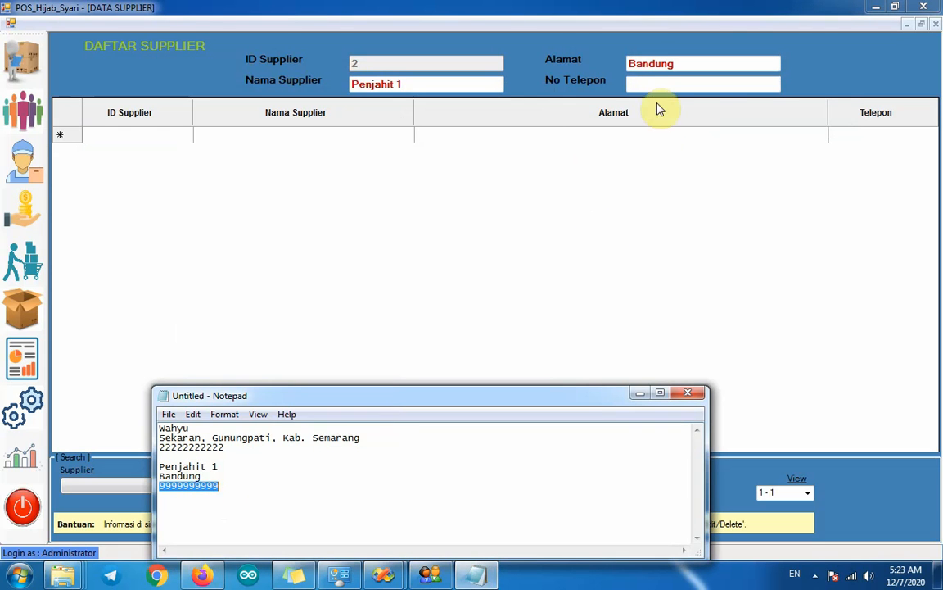
left_click(657, 82)
right_click(657, 83)
left_click(693, 149)
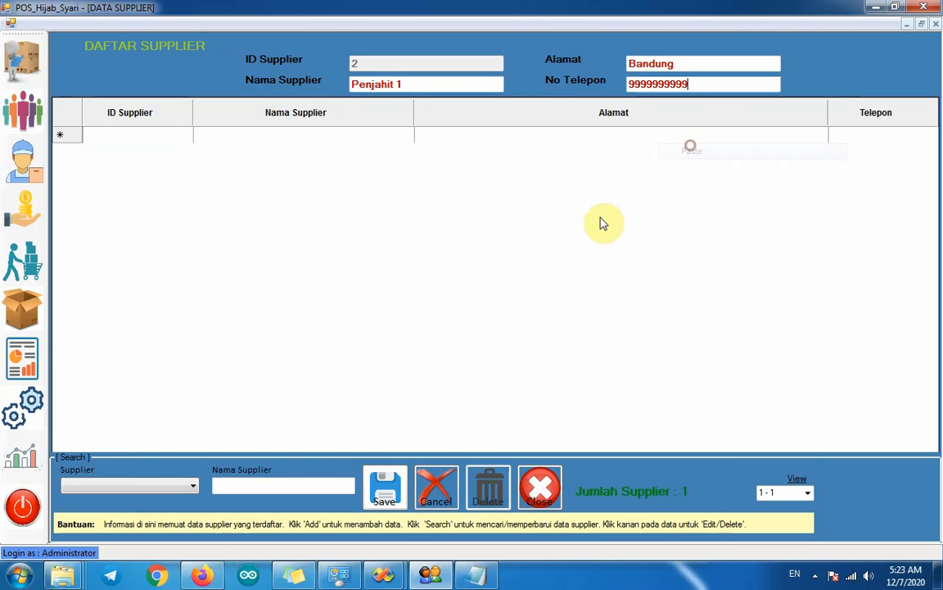
left_click(391, 483)
left_click(501, 341)
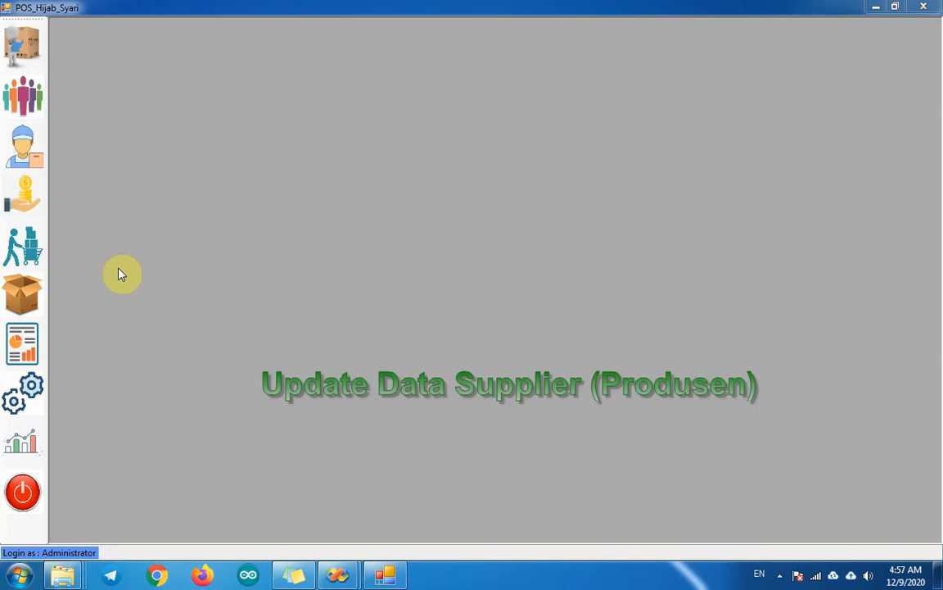
- Open Daftar Supplier, load the supplier with ID 1 for editing, and select its whole address for replacement
left_click(28, 145)
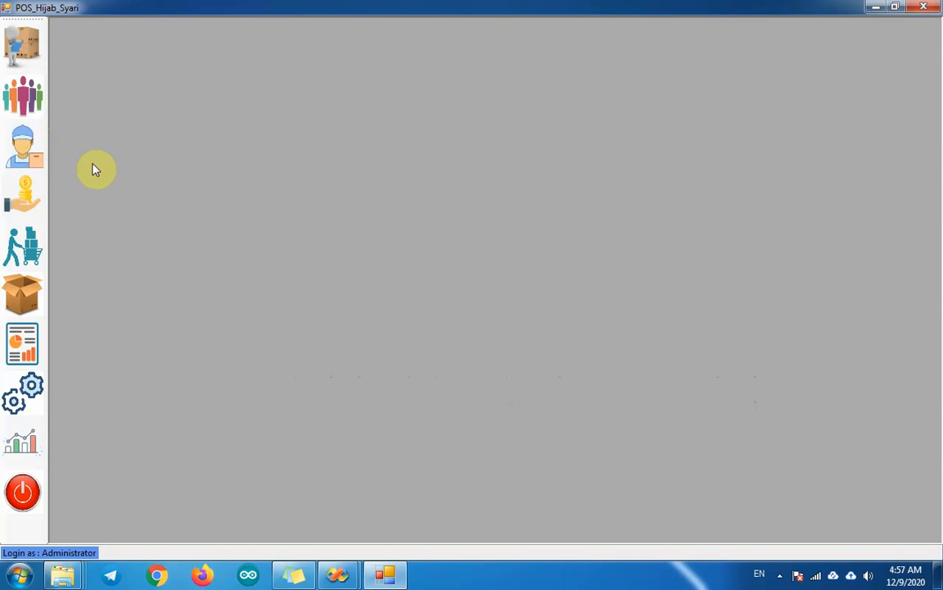
left_click(36, 146)
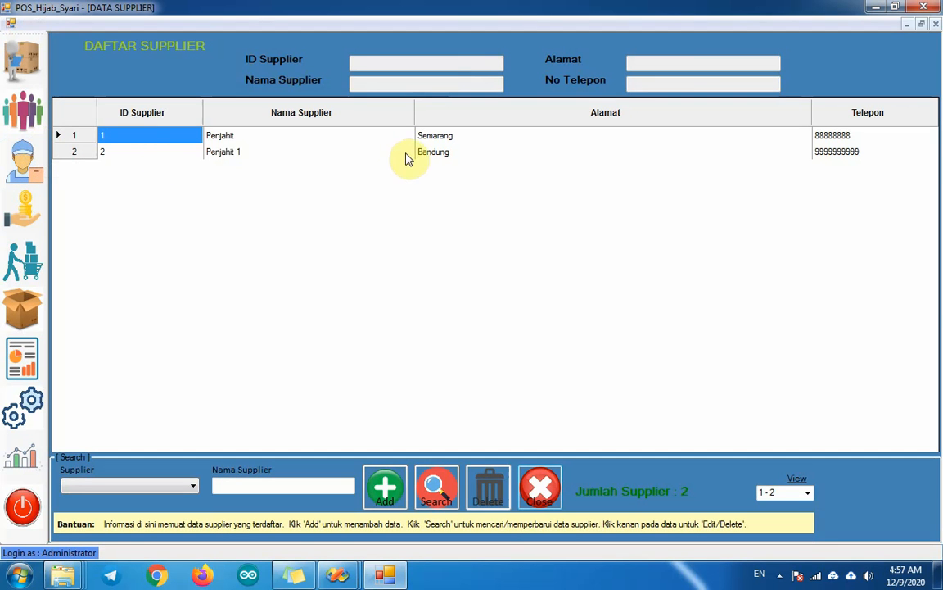
right_click(180, 141)
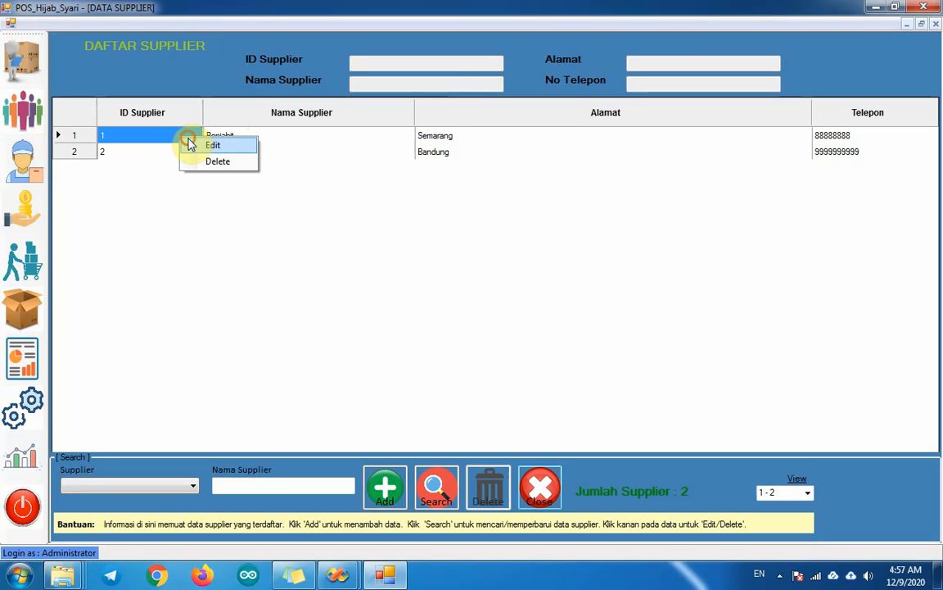
left_click(195, 144)
double_click(705, 59)
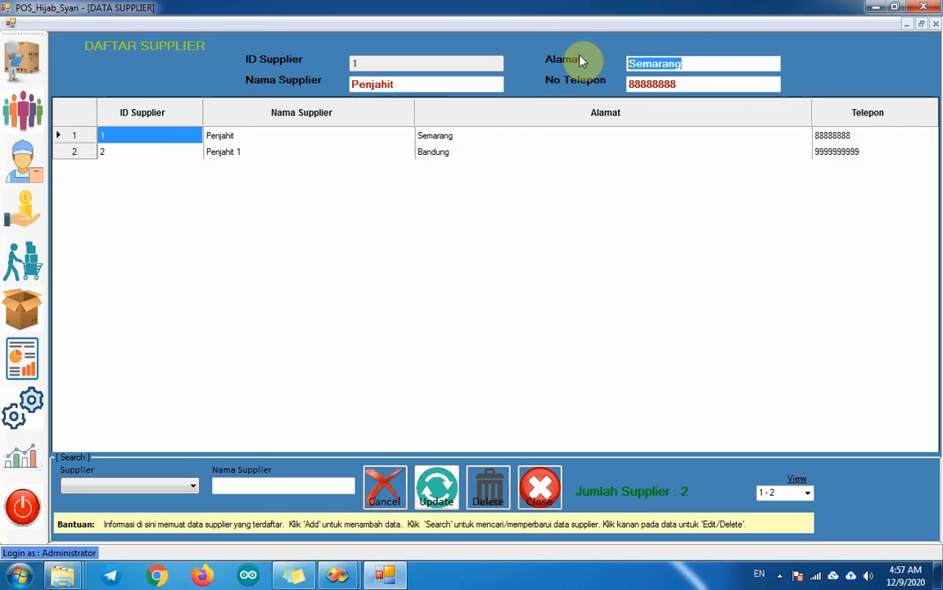
type("Gajah")
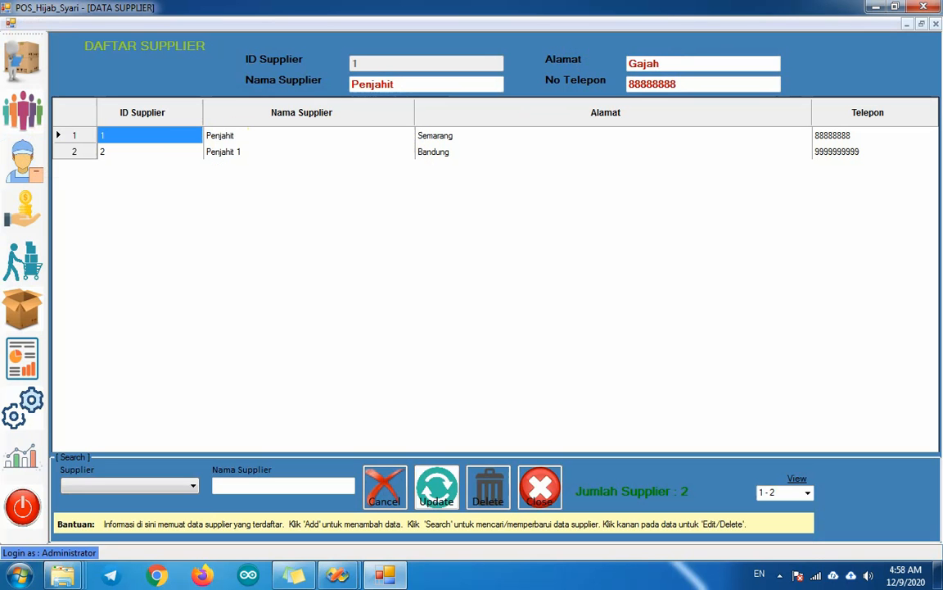
key("BackSpace")
key("BackSpace")
key("BackSpace")
key("BackSpace")
key("BackSpace")
key("BackSpace")
- Enter the fuller housing-estate address for supplier ID 1, update the record, and close Daftar Supplier
type("ahan")
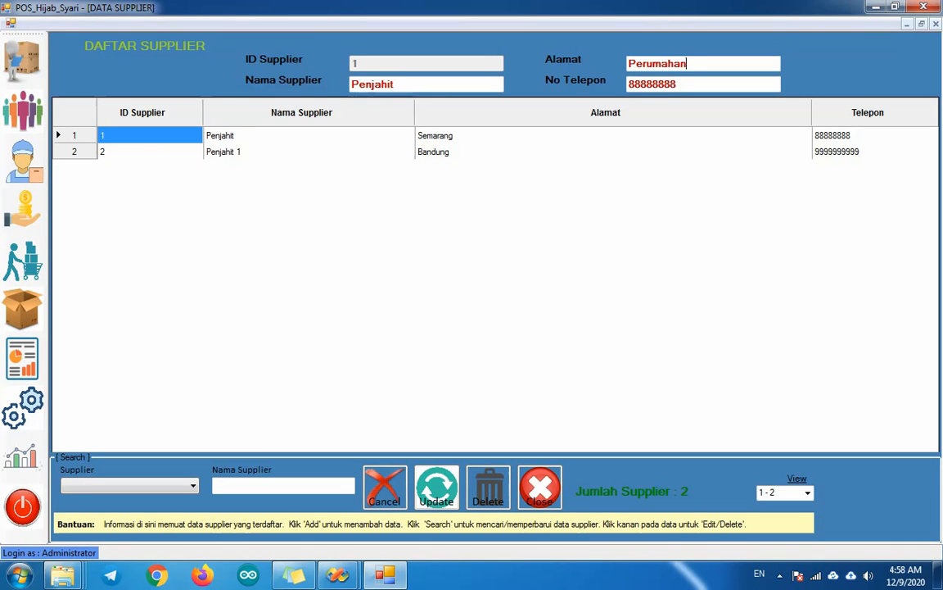
type(" Banyumanik,")
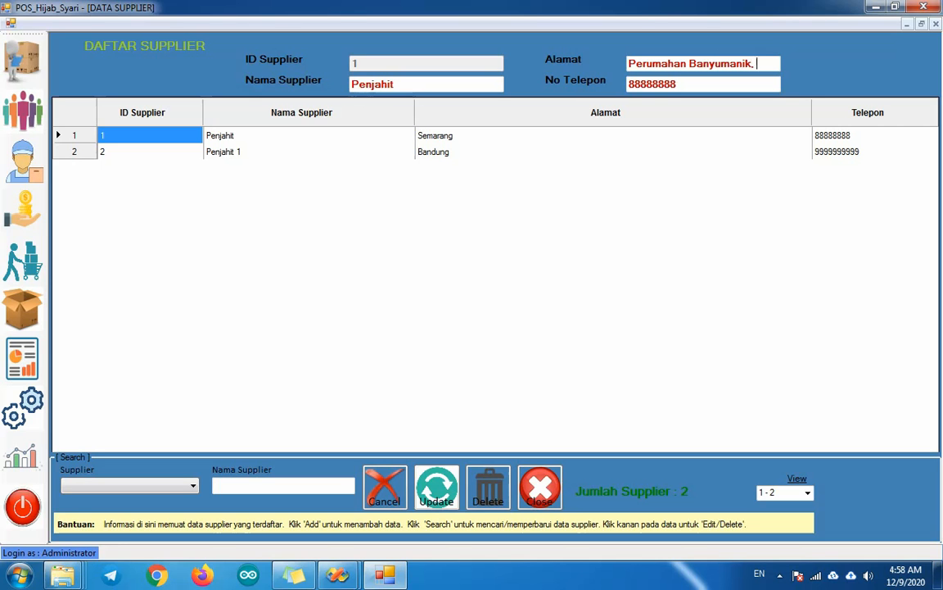
type(" Semarang")
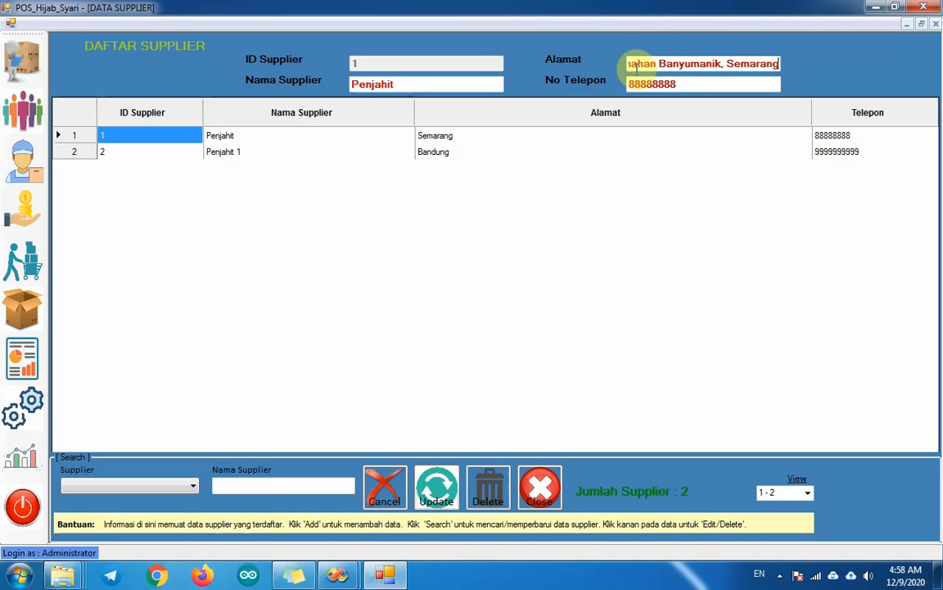
left_click(438, 491)
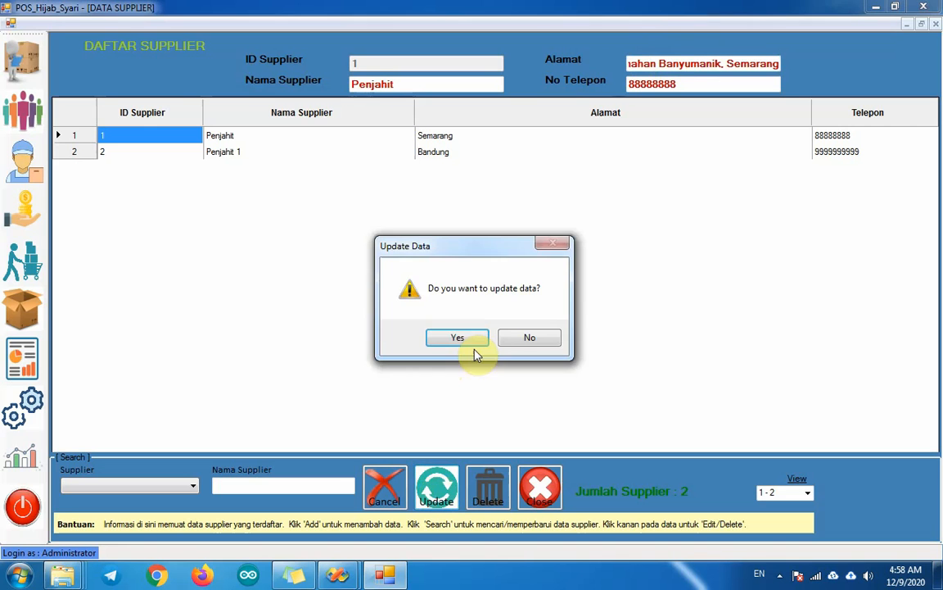
left_click(465, 336)
left_click(539, 488)
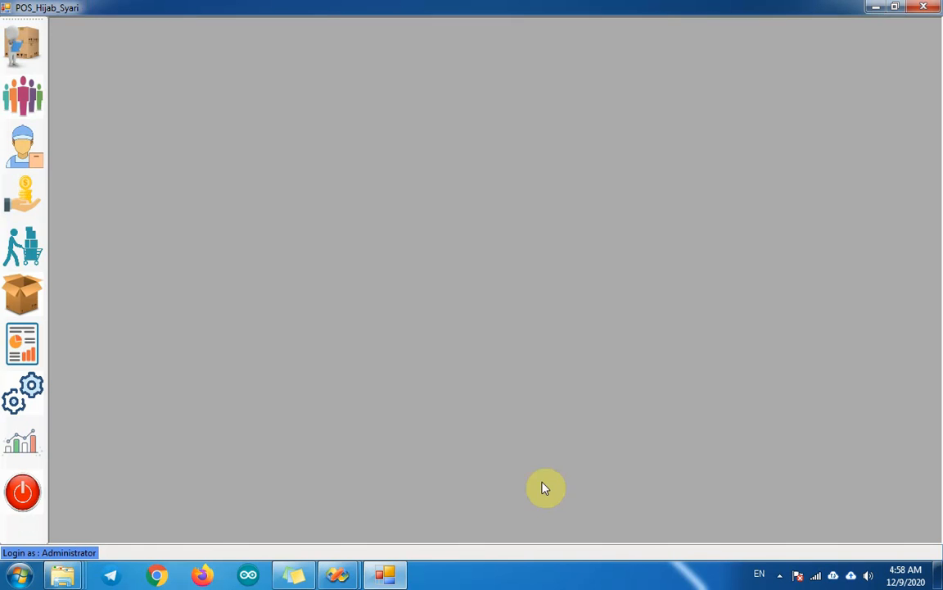
- Reopen Daftar Supplier and load the supplier with ID 2, Penjahit 1, for editing
left_click(35, 159)
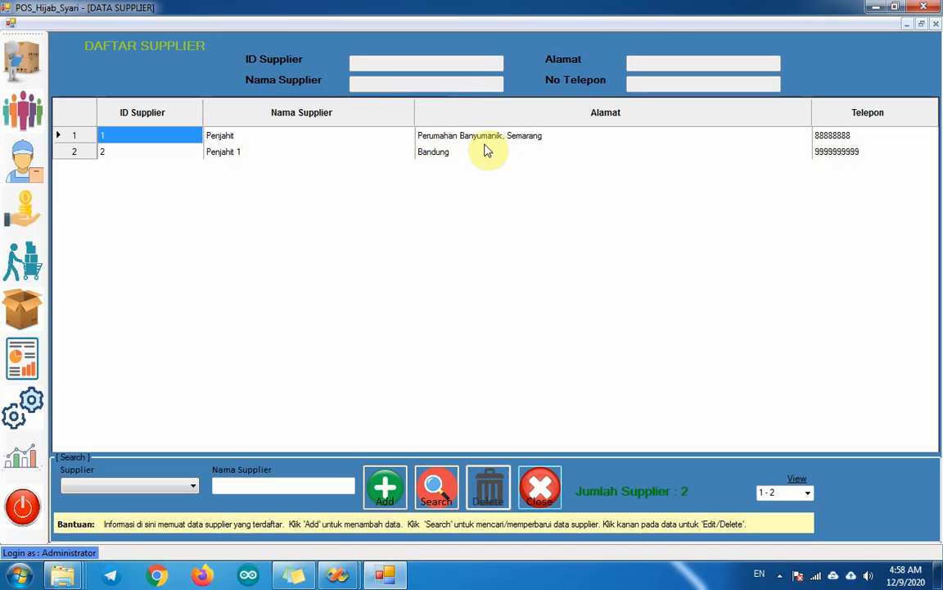
left_click(179, 154)
right_click(178, 154)
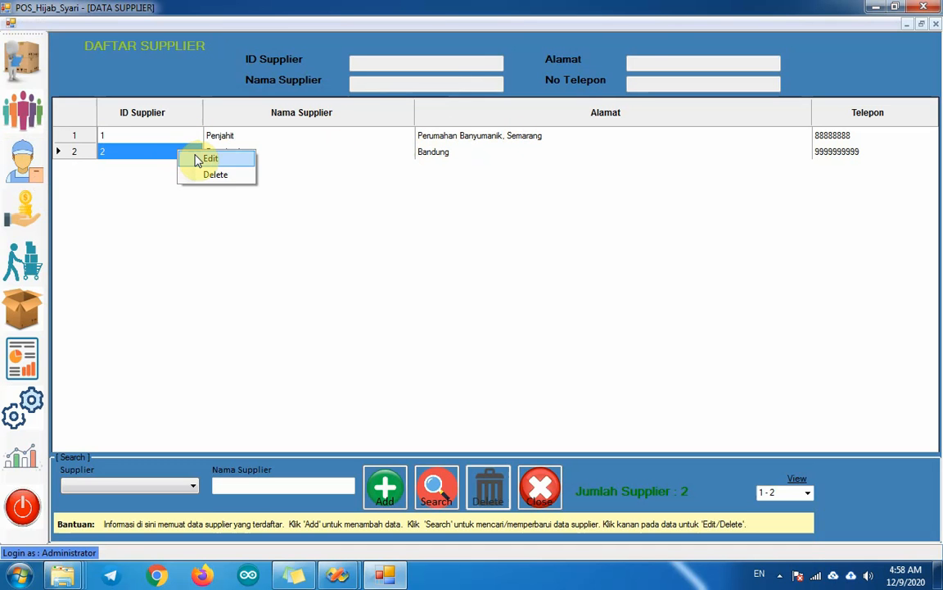
left_click(200, 155)
- Replace the phone number of Penjahit 1 with a new one, update the record, and reopen Daftar Supplier
left_click_drag(695, 85, 578, 94)
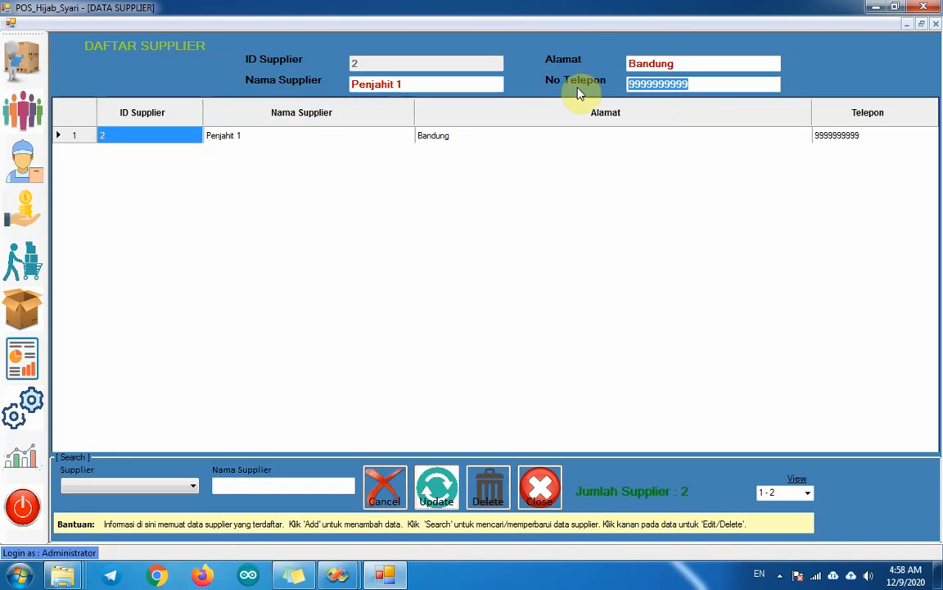
type("12")
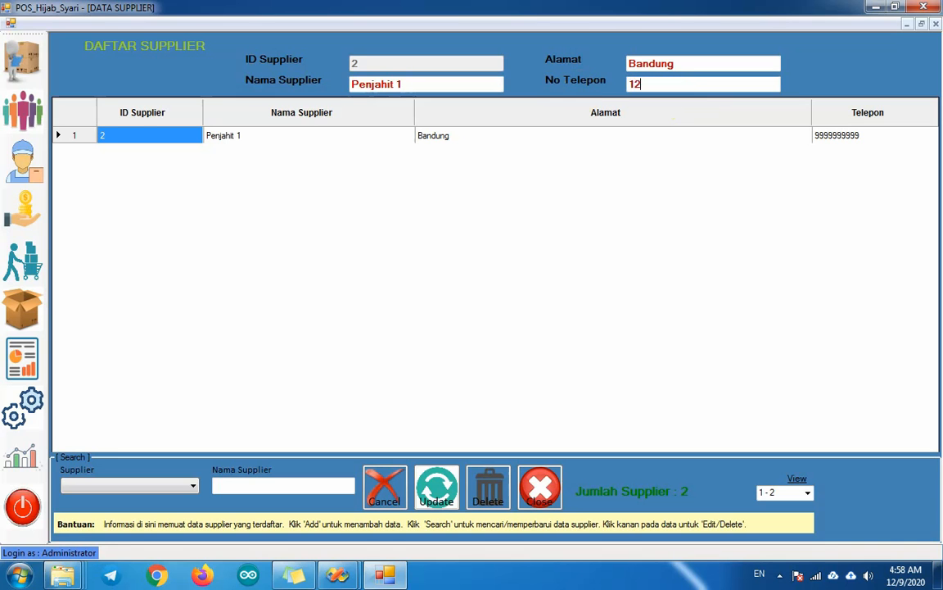
type("34567890")
left_click(436, 488)
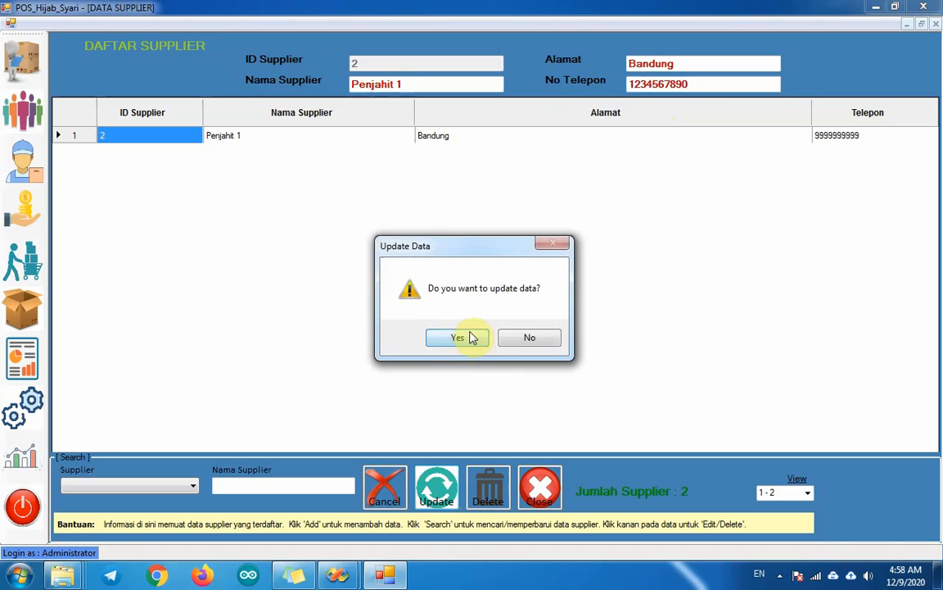
left_click(472, 337)
left_click(540, 487)
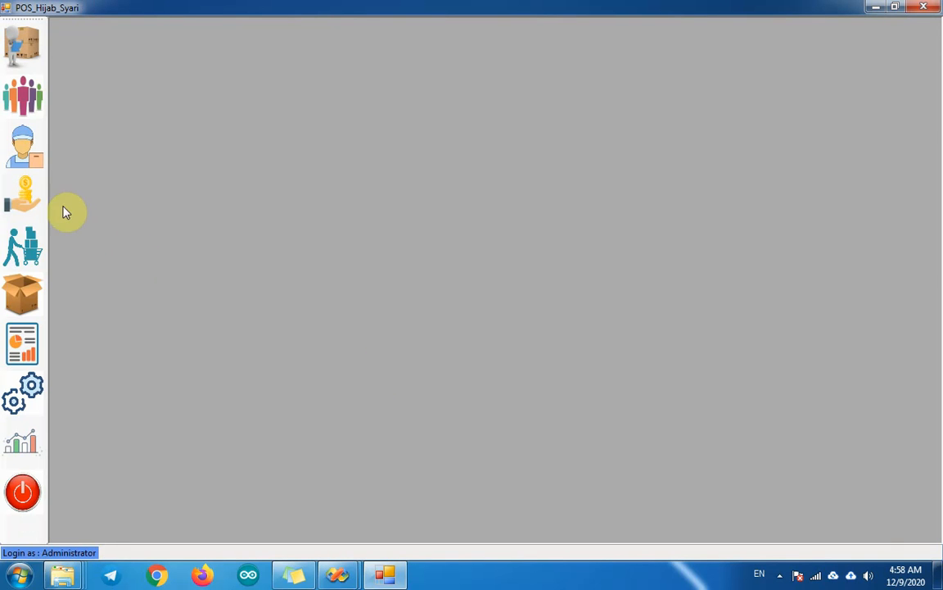
left_click(28, 159)
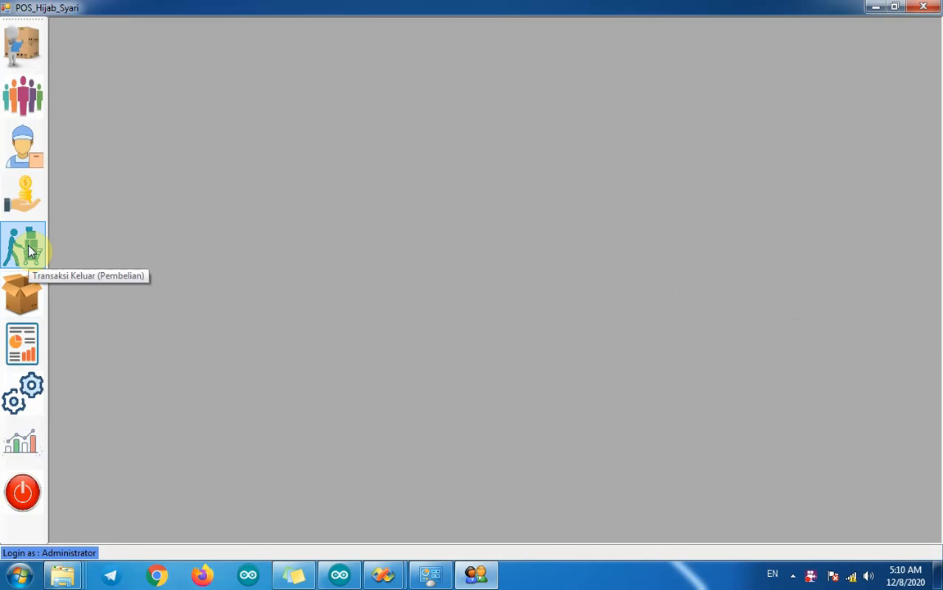
- Open Transaksi Pembelian and start a new purchase for the item Gamis from the supplier Penjahit
left_click(29, 251)
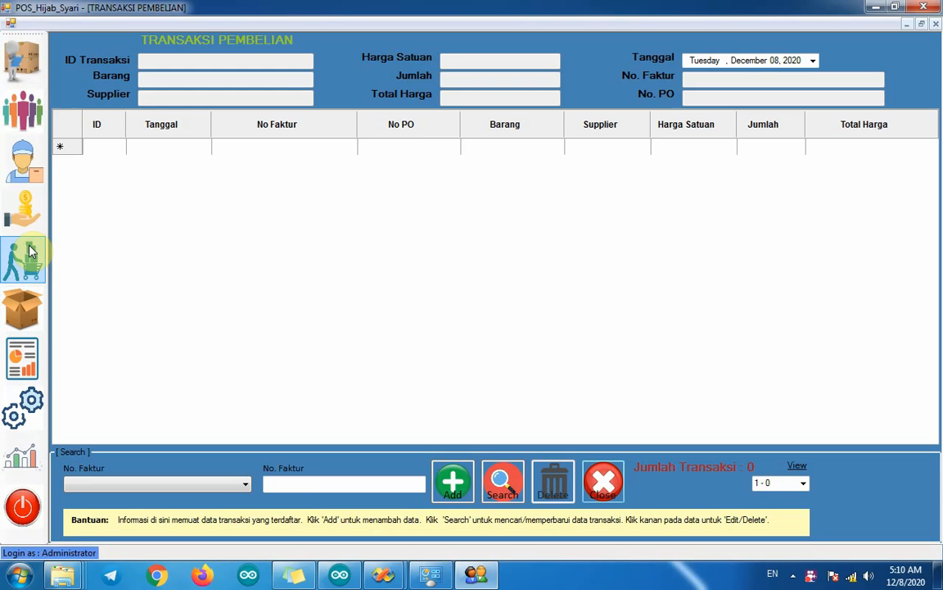
left_click(459, 484)
left_click(454, 491)
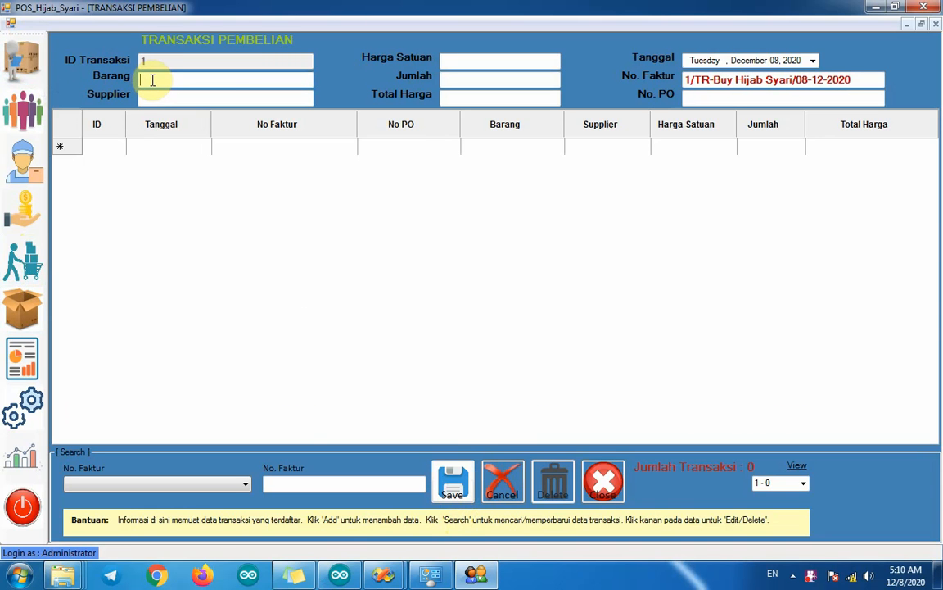
type("Gamis")
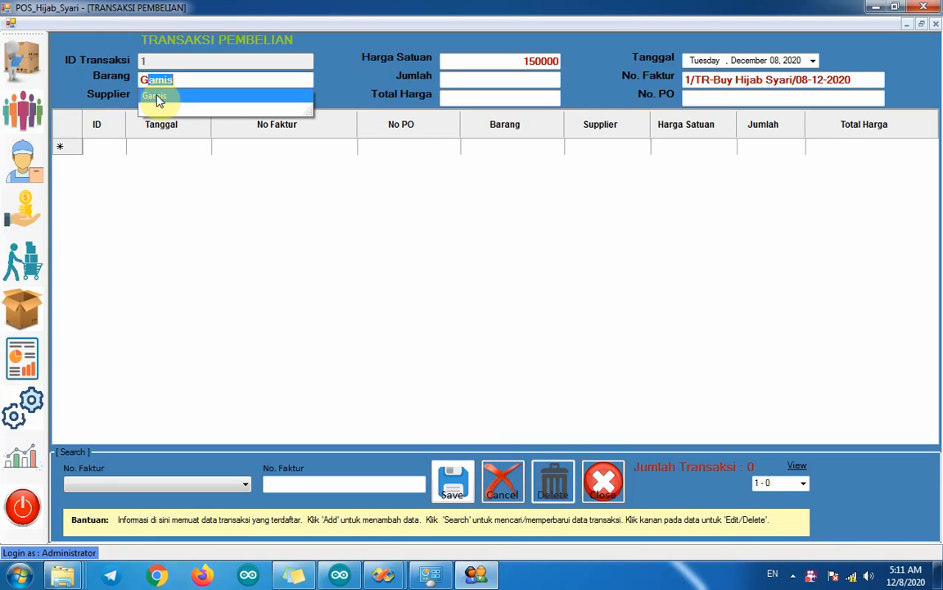
left_click(158, 98)
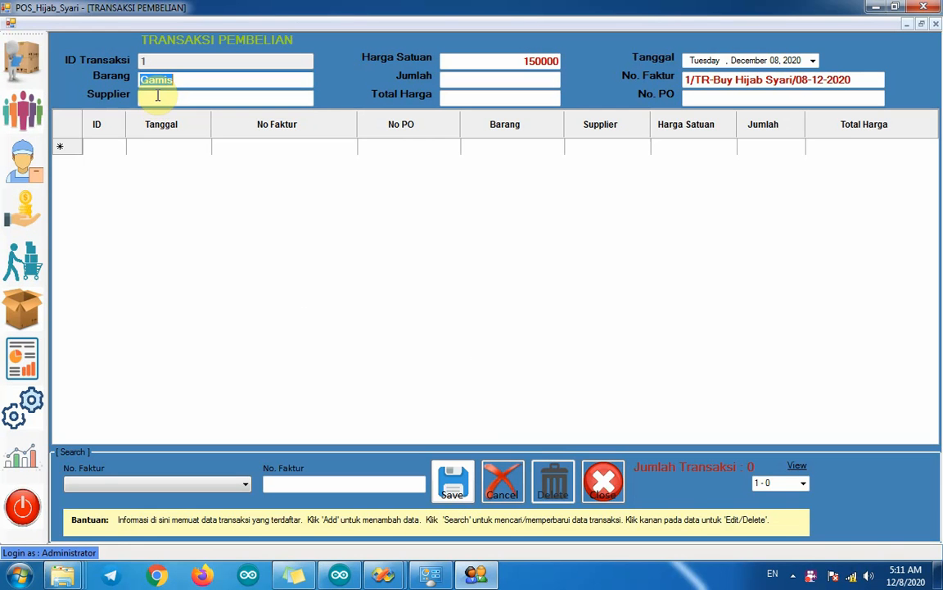
left_click(155, 96)
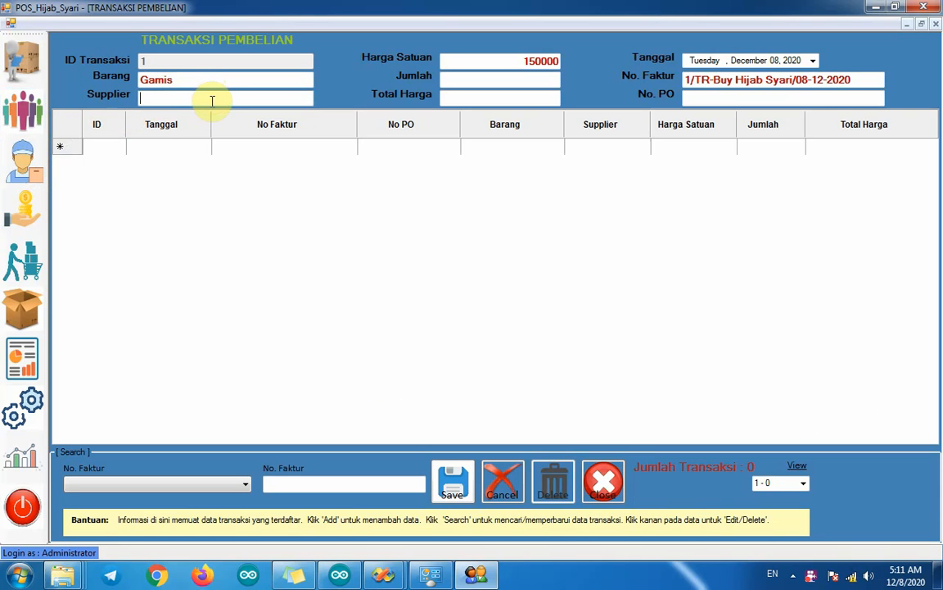
type("Penjahit")
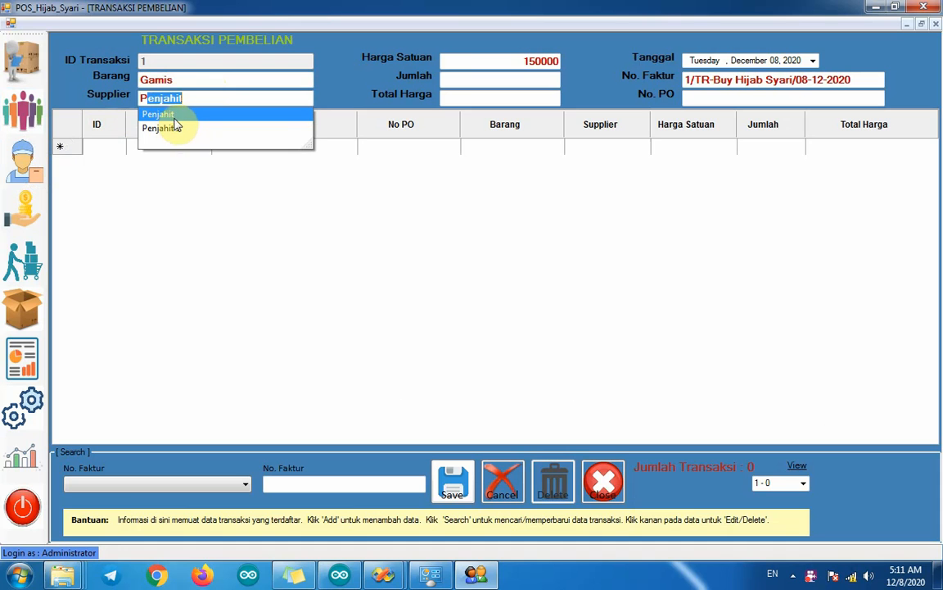
left_click(174, 126)
- Set the purchase quantity to 100 and the PO number to a dash, and save the transaction
left_click(460, 79)
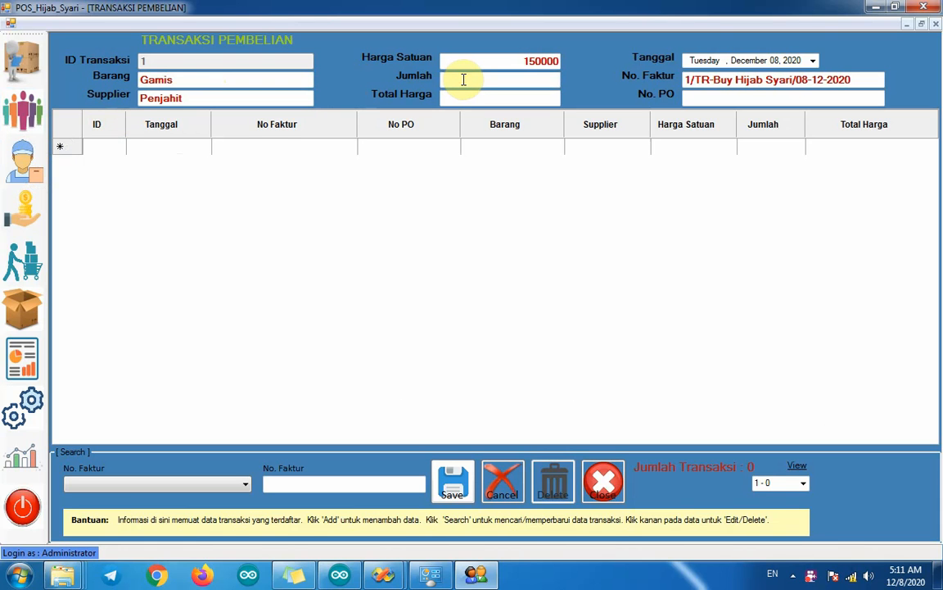
type("100")
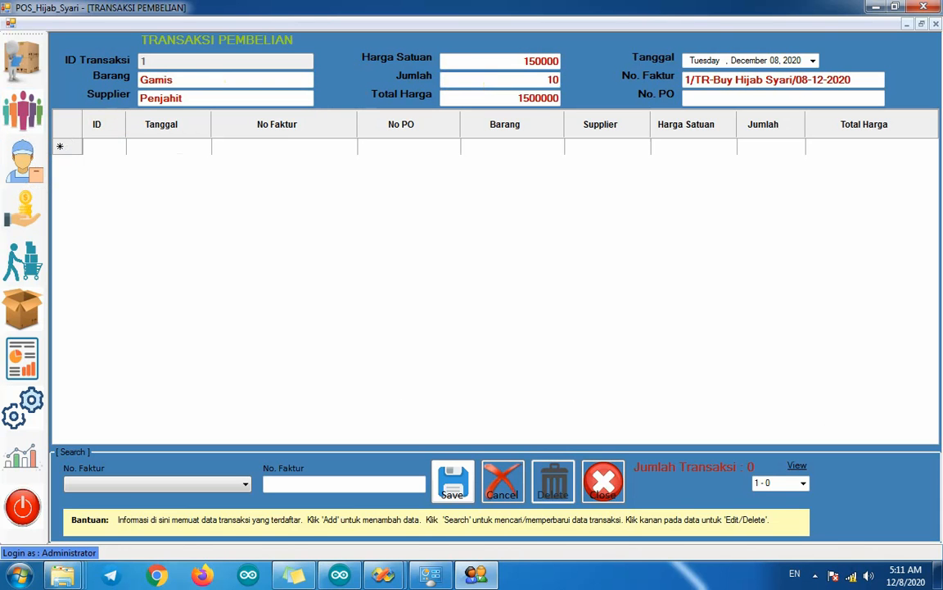
left_click(715, 99)
type("-")
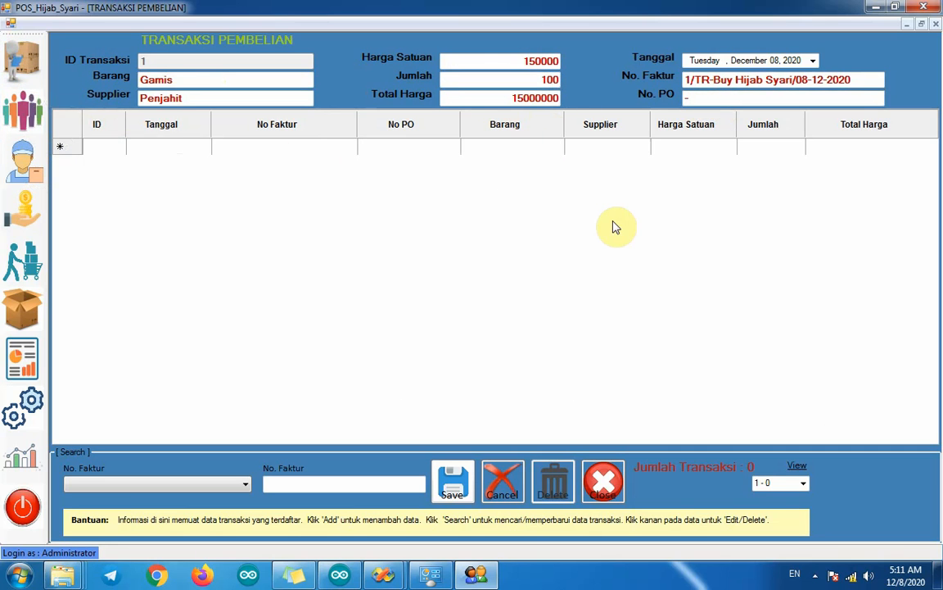
left_click(455, 479)
left_click(519, 338)
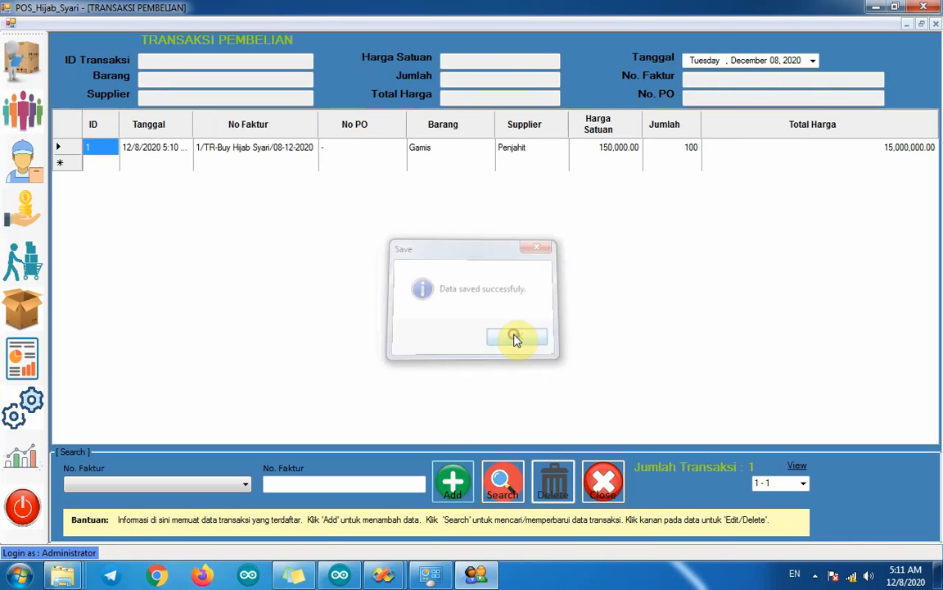
- Close Transaksi Pembelian, check the stock of Gamis in Data Barang, and close the item form
left_click(602, 479)
left_click(24, 48)
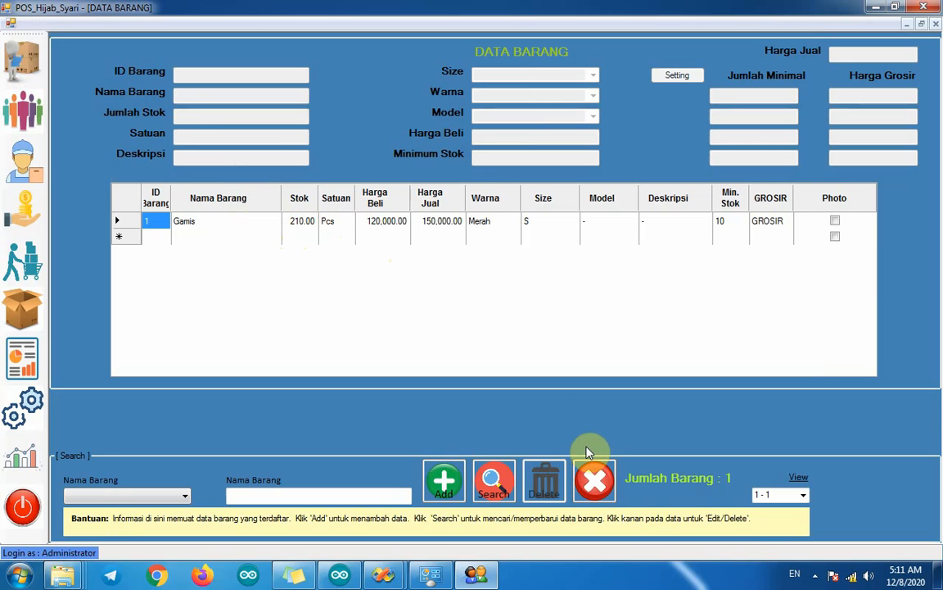
left_click(591, 477)
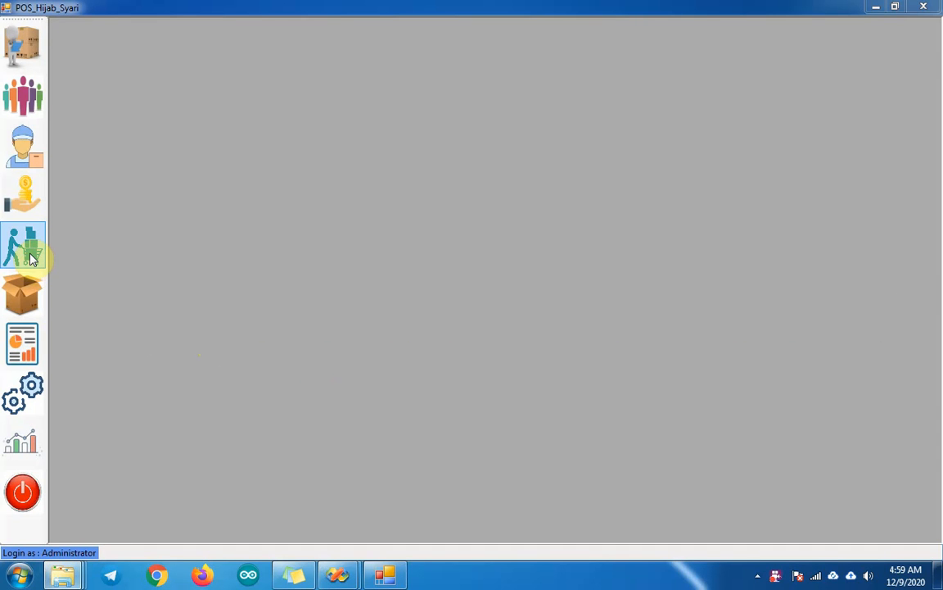
- Load the Gamis purchase with ID 1 for editing, replace its PO number with a new one, update the record, and reopen Transaksi Pembelian
left_click(31, 255)
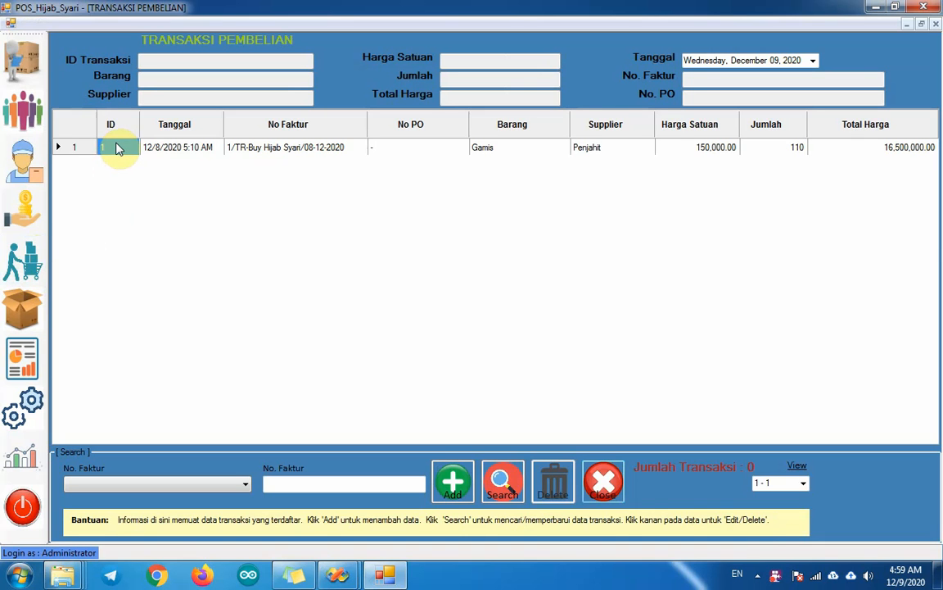
right_click(117, 147)
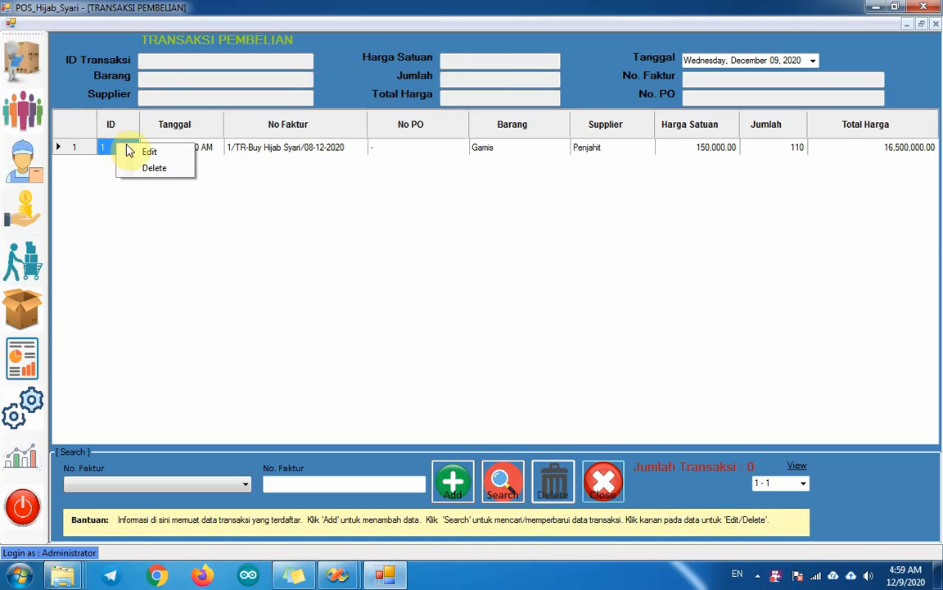
left_click(146, 153)
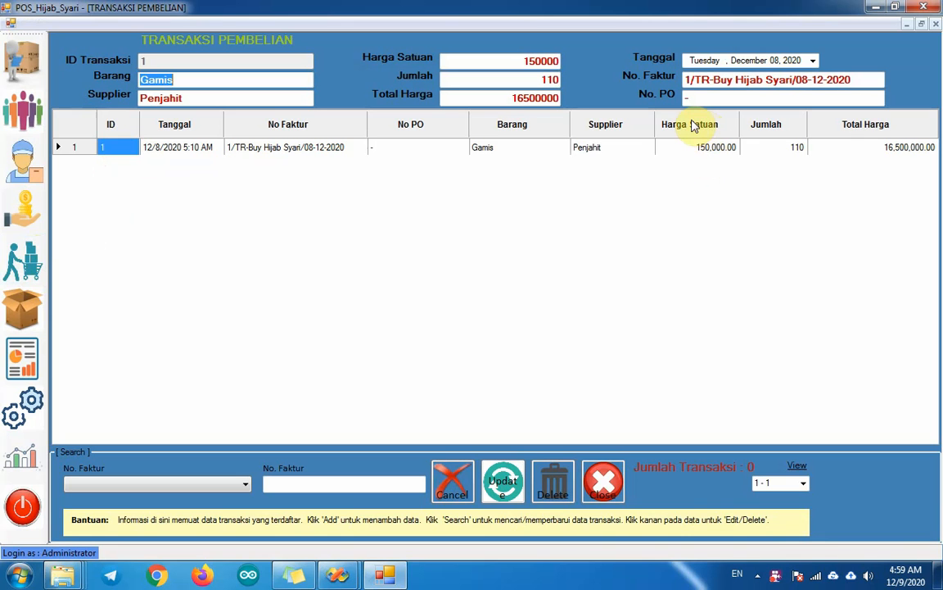
left_click(712, 98)
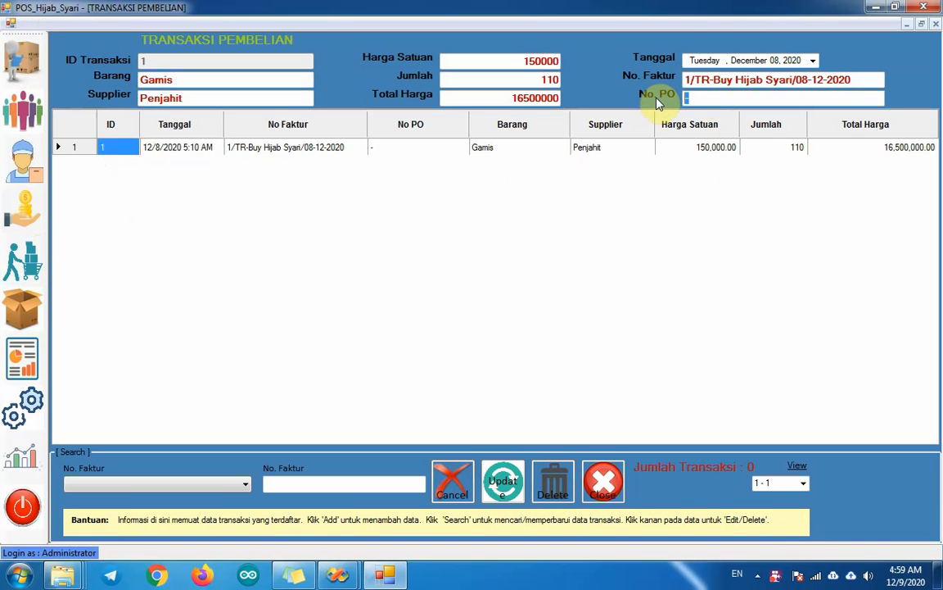
type("123")
left_click(503, 480)
left_click(470, 341)
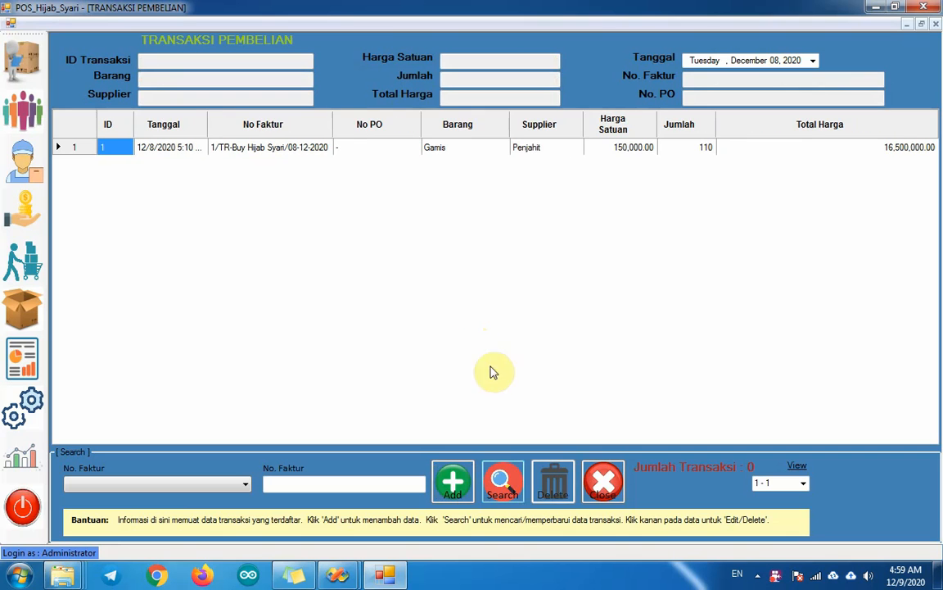
left_click(610, 487)
left_click(29, 256)
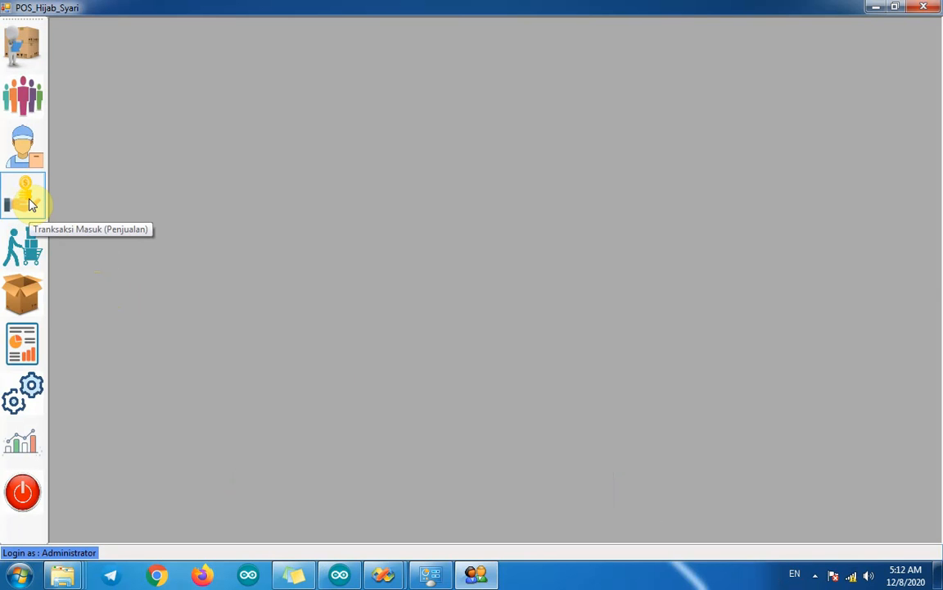
- Open Transaksi Penjualan and start a new sale for the item Gamis
left_click(30, 203)
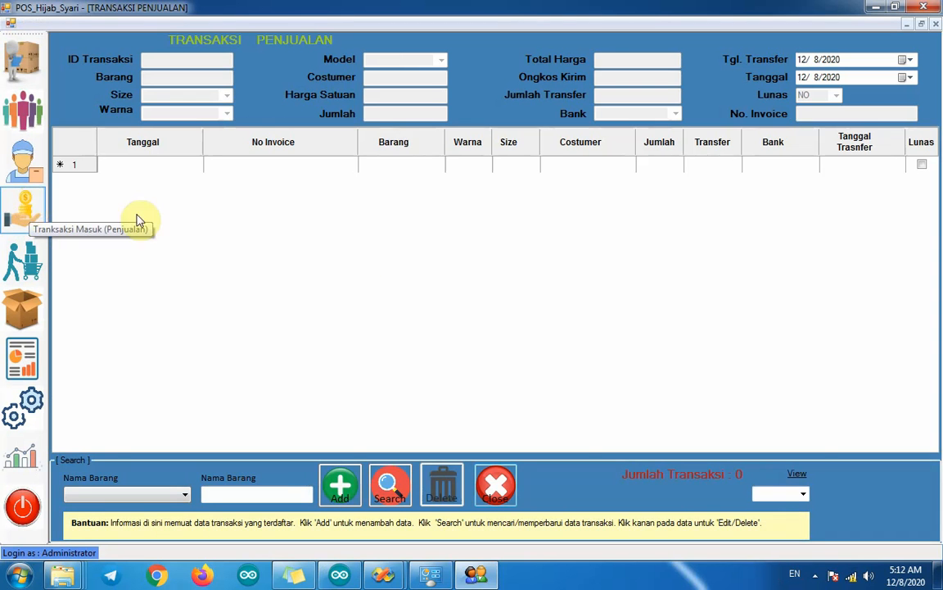
left_click(339, 490)
left_click(189, 80)
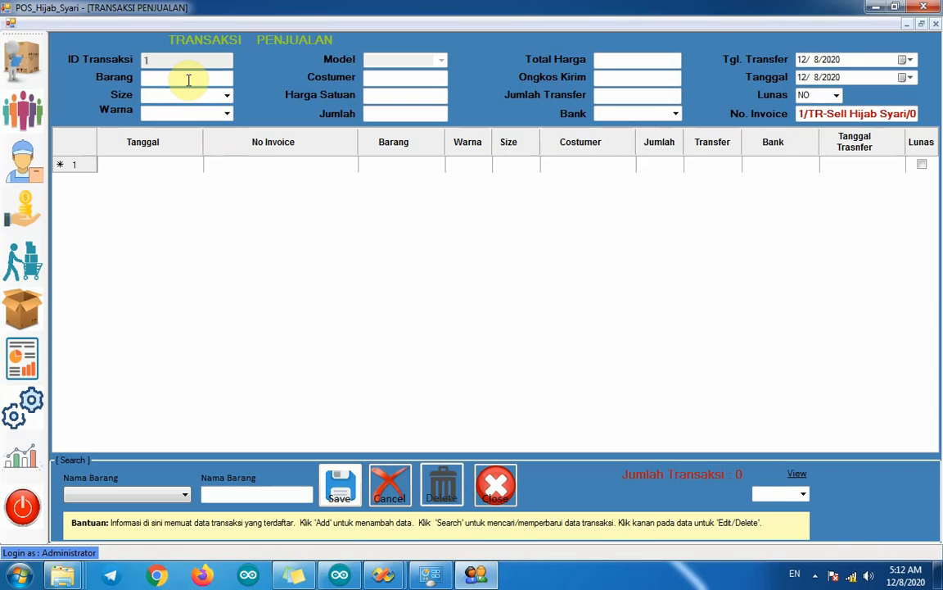
type("Gamis")
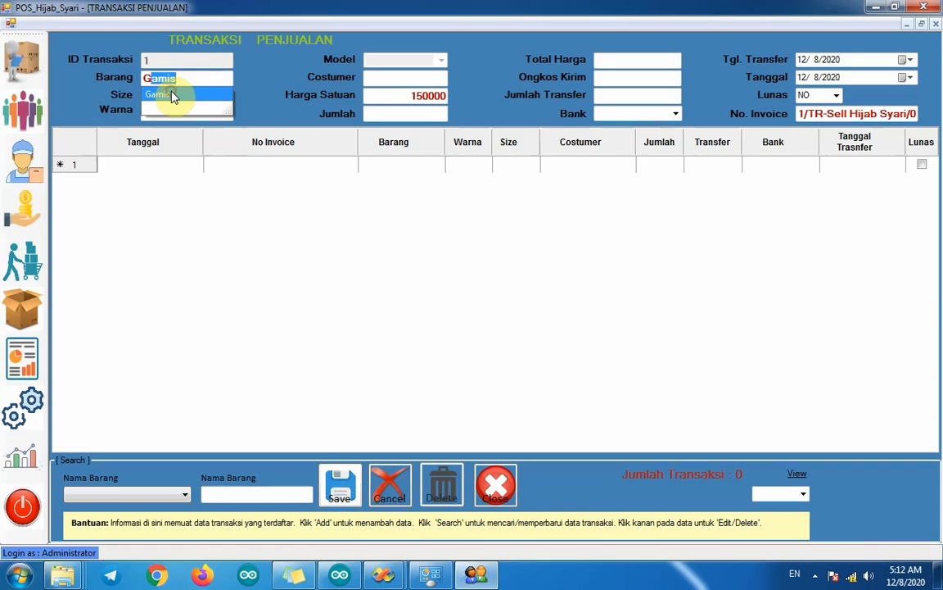
left_click(171, 97)
- Set the sale's size to S and its colour to Merah, and check the options offered for both
left_click(227, 96)
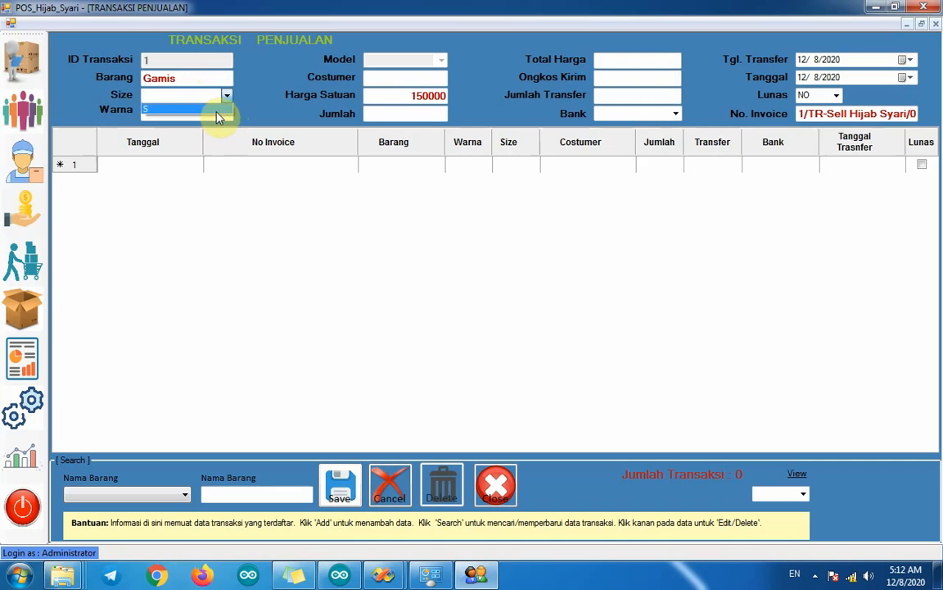
left_click(218, 110)
left_click(227, 114)
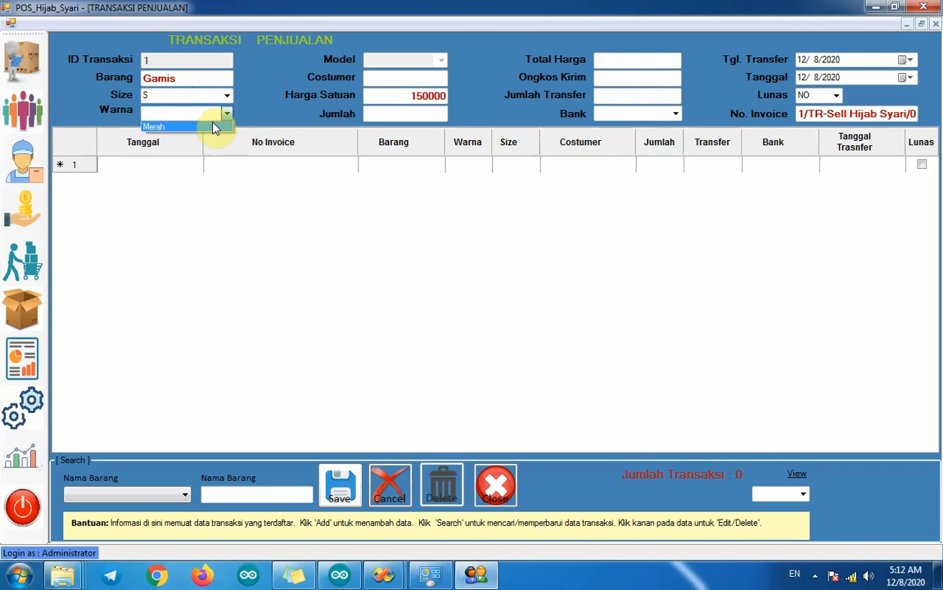
left_click(214, 127)
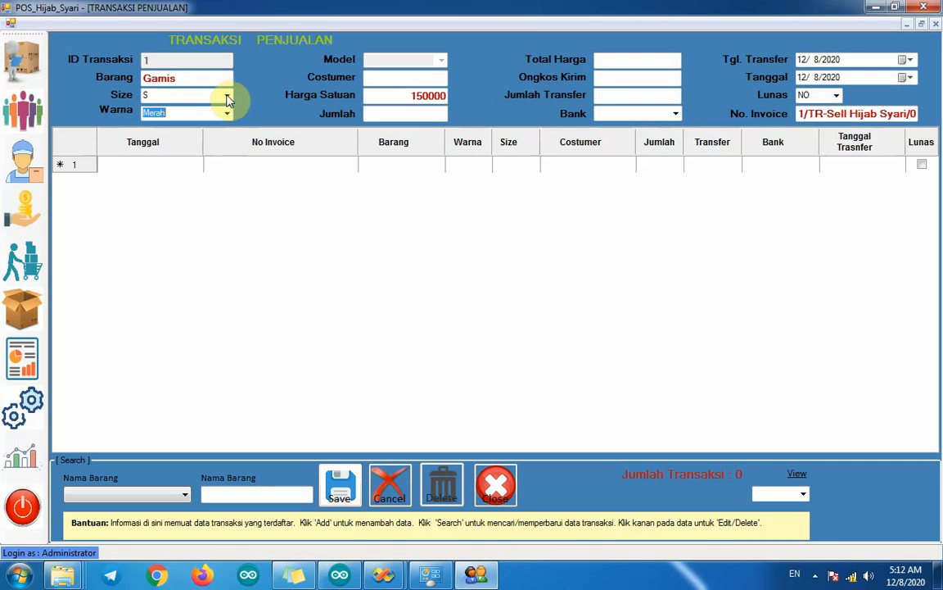
left_click(228, 96)
left_click(246, 103)
left_click(227, 113)
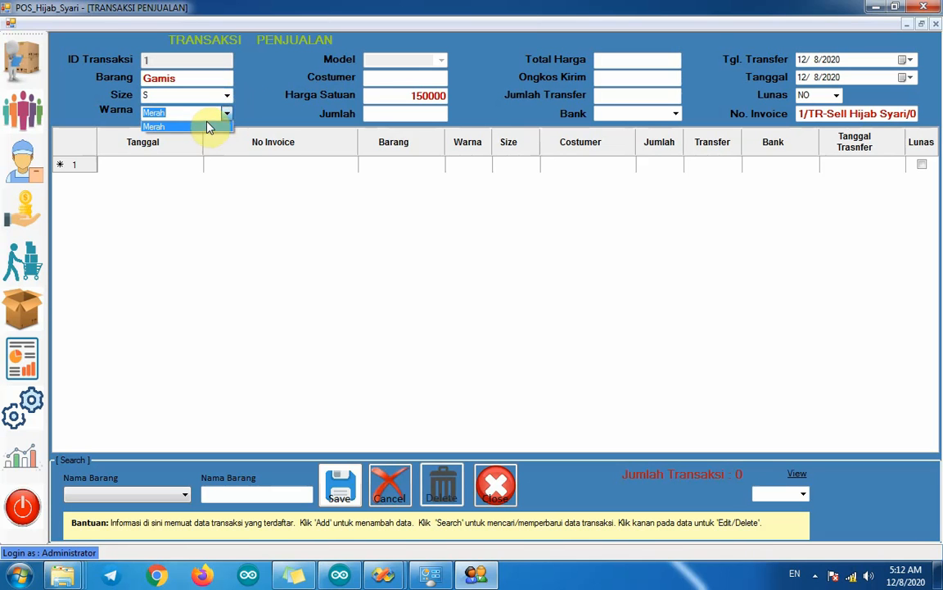
left_click(274, 104)
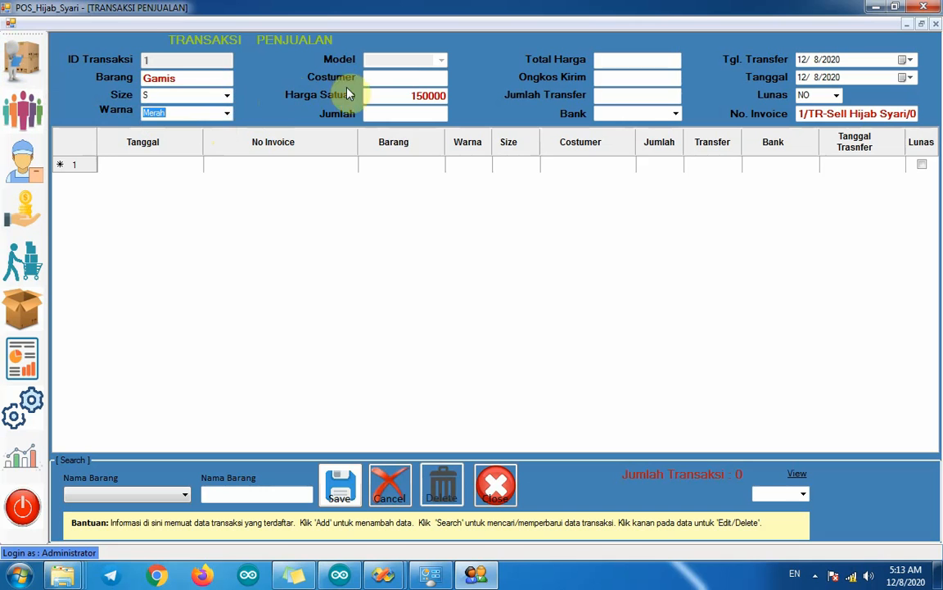
- Enter the customer's name, set the sale quantity to 10, and set the shipping cost to 10000
left_click(396, 78)
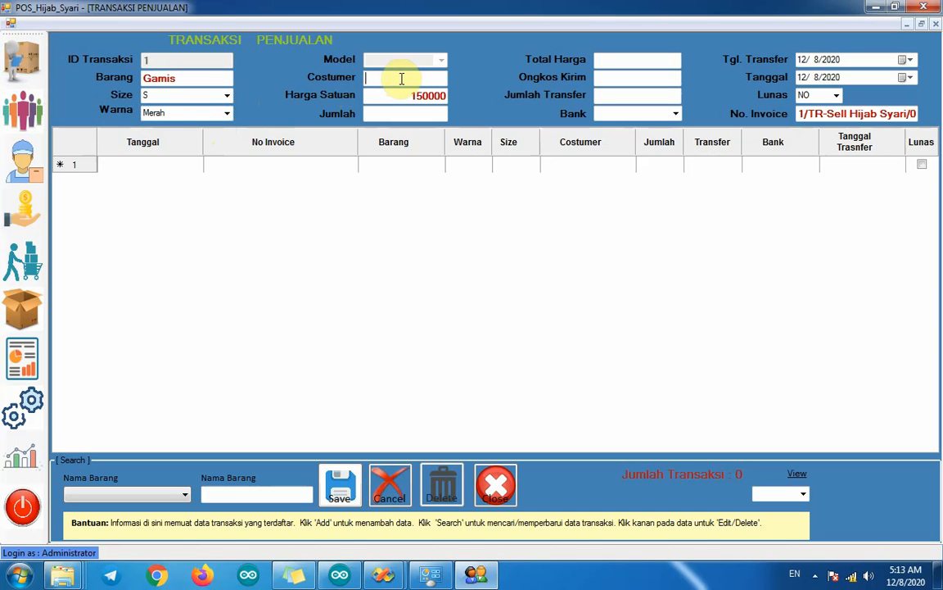
type("Rohmadi")
left_click(390, 95)
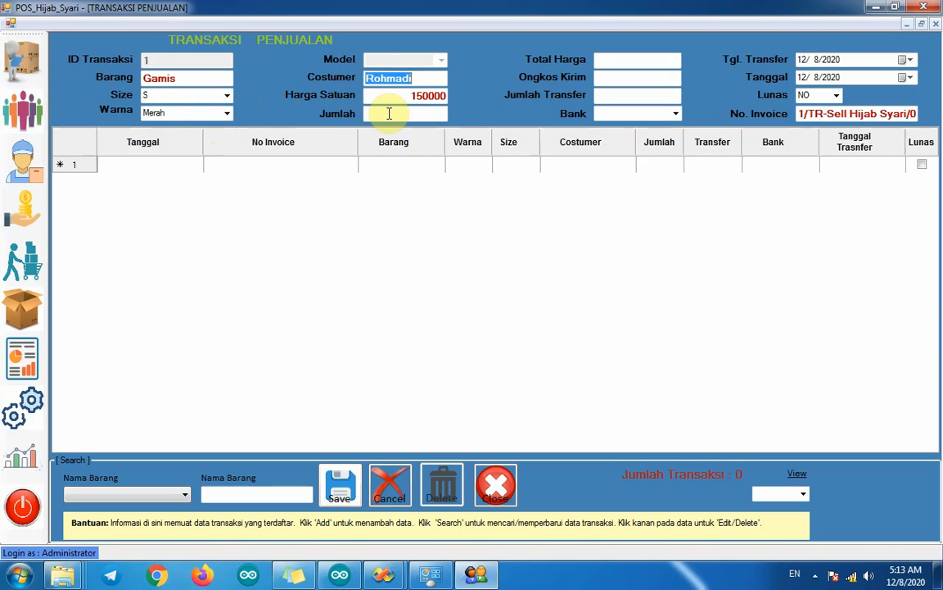
left_click(390, 114)
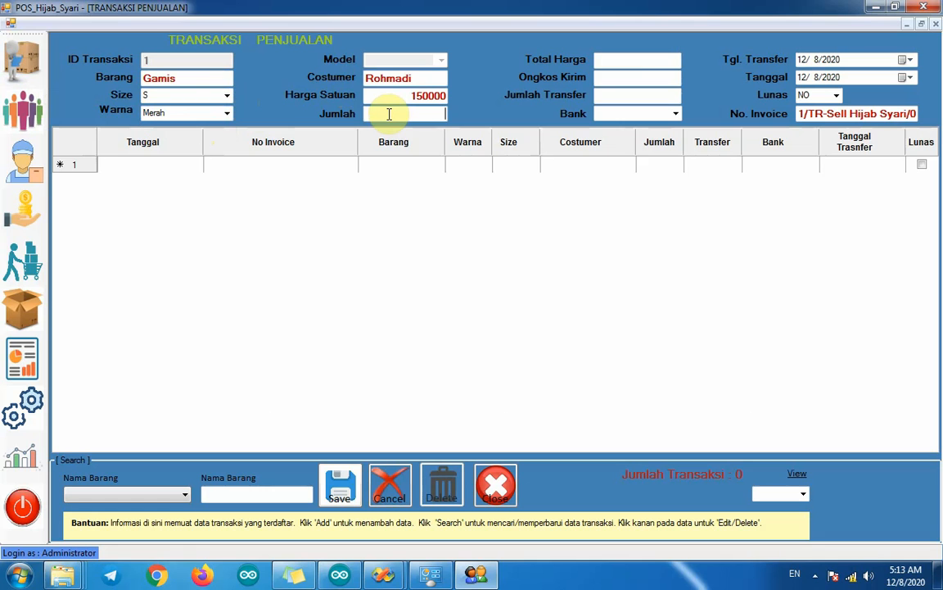
left_click(651, 78)
type("10000")
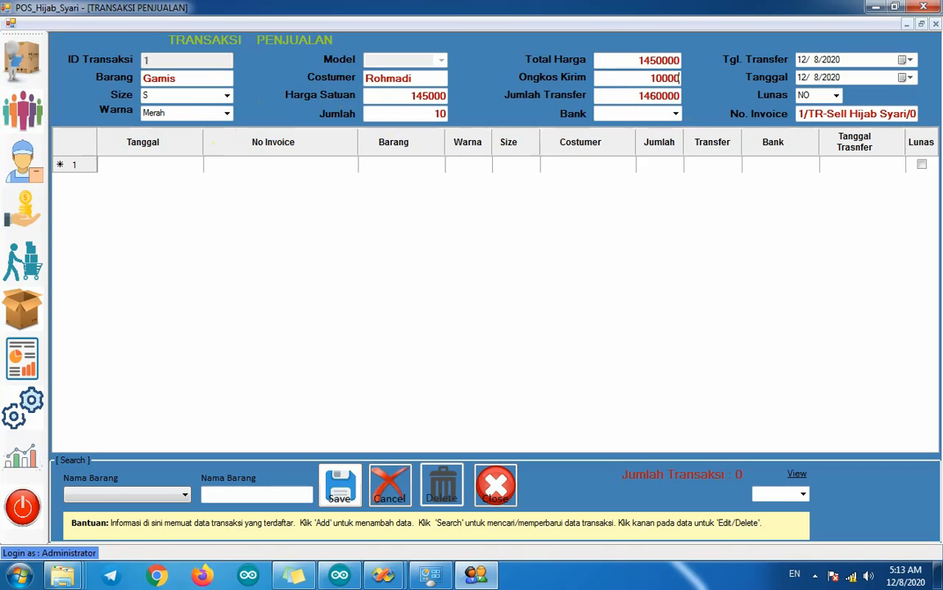
- Set the bank to BCA, save the sale without adding another item, and reopen Transaksi Penjualan
left_click(675, 114)
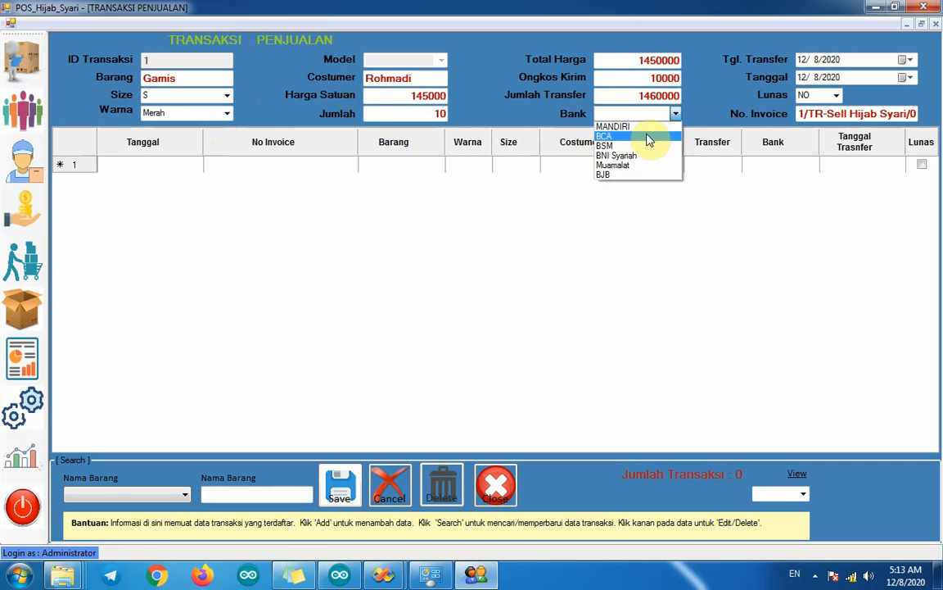
left_click(646, 138)
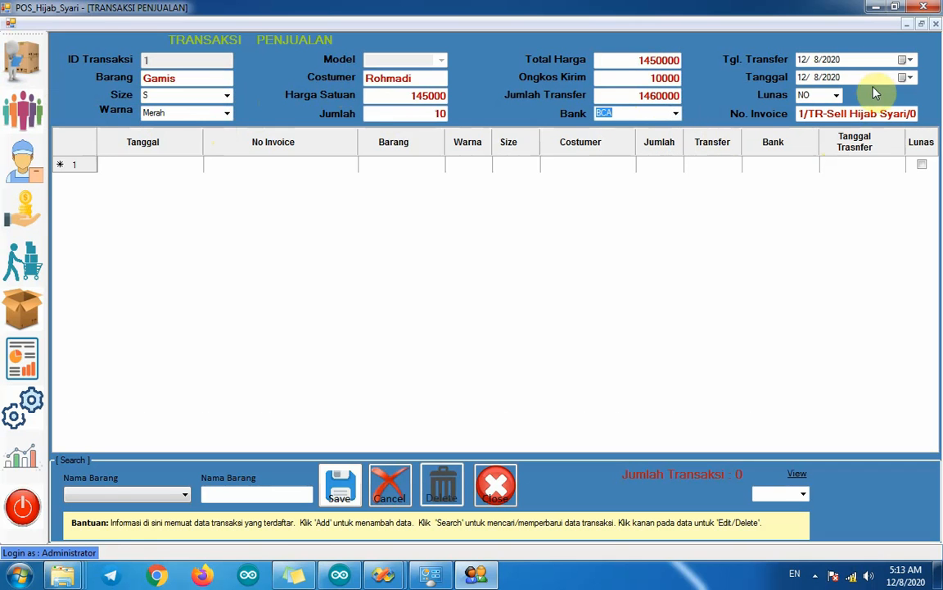
left_click(339, 485)
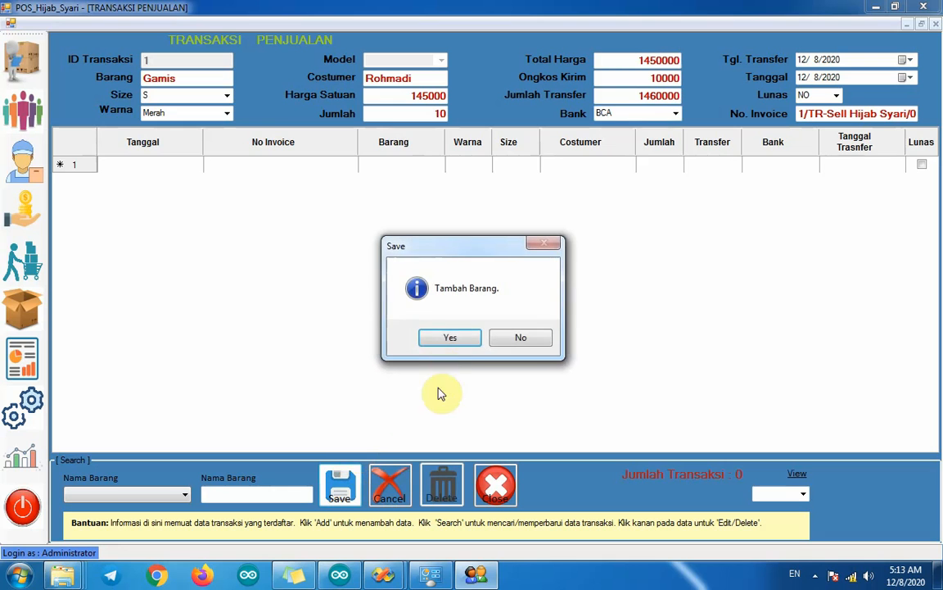
left_click(524, 340)
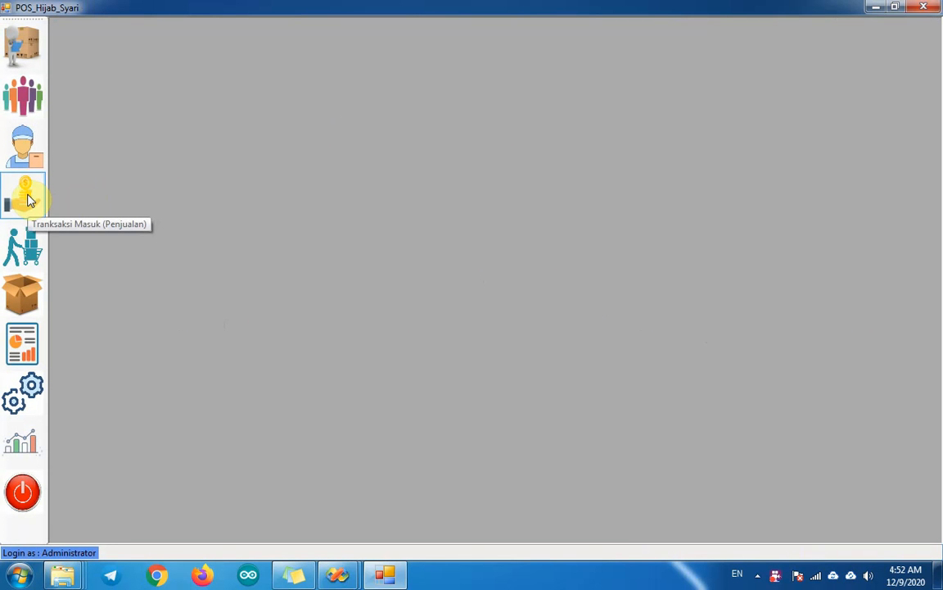
left_click(27, 200)
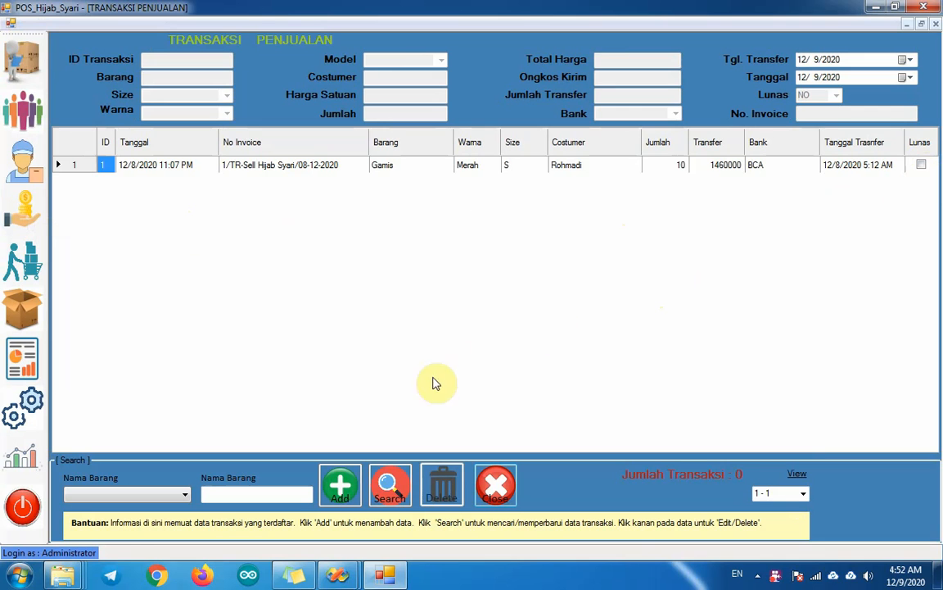
- Mark the Gamis sale as paid by setting Lunas to YES, save the update, and reopen Transaksi Penjualan
left_click(163, 168)
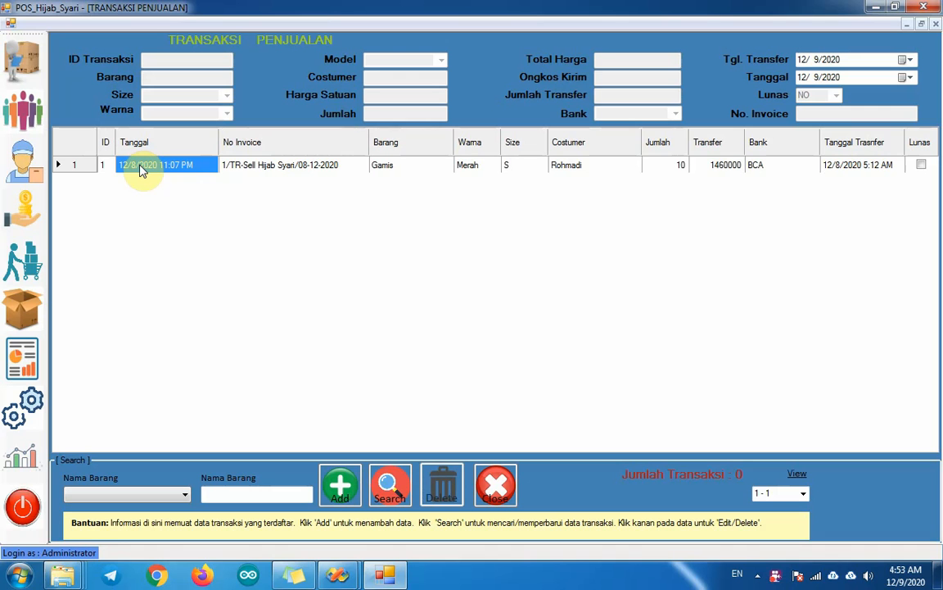
right_click(141, 169)
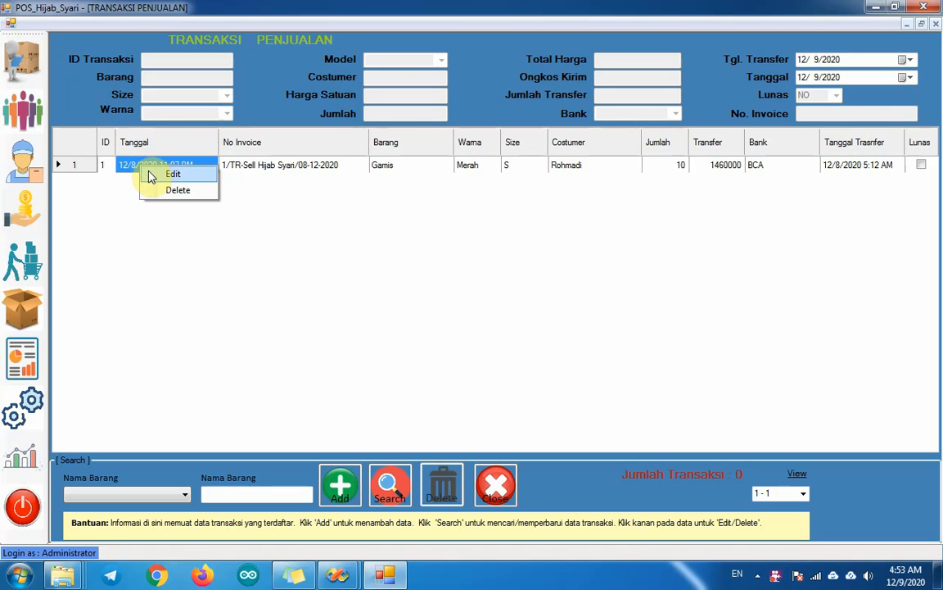
left_click(153, 174)
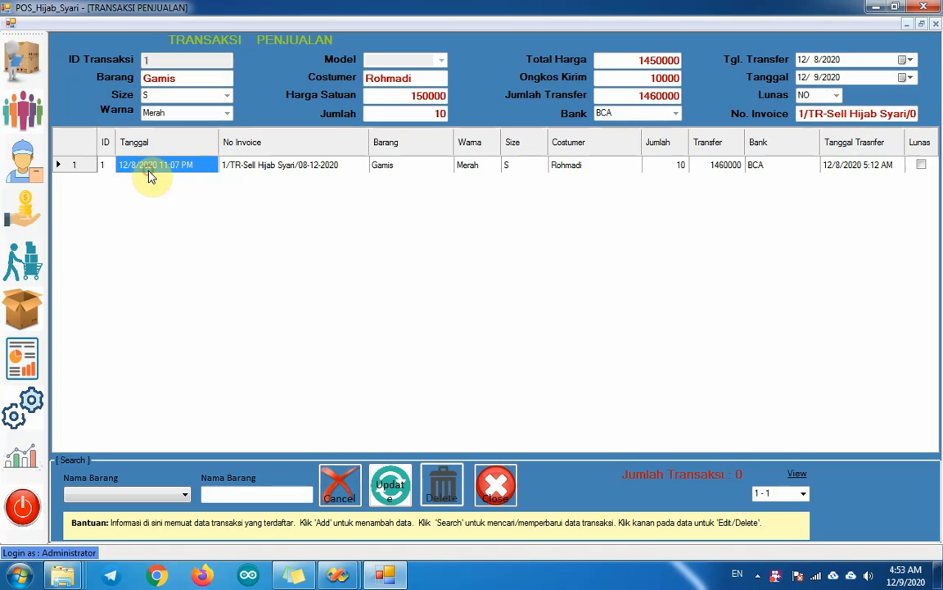
left_click(834, 95)
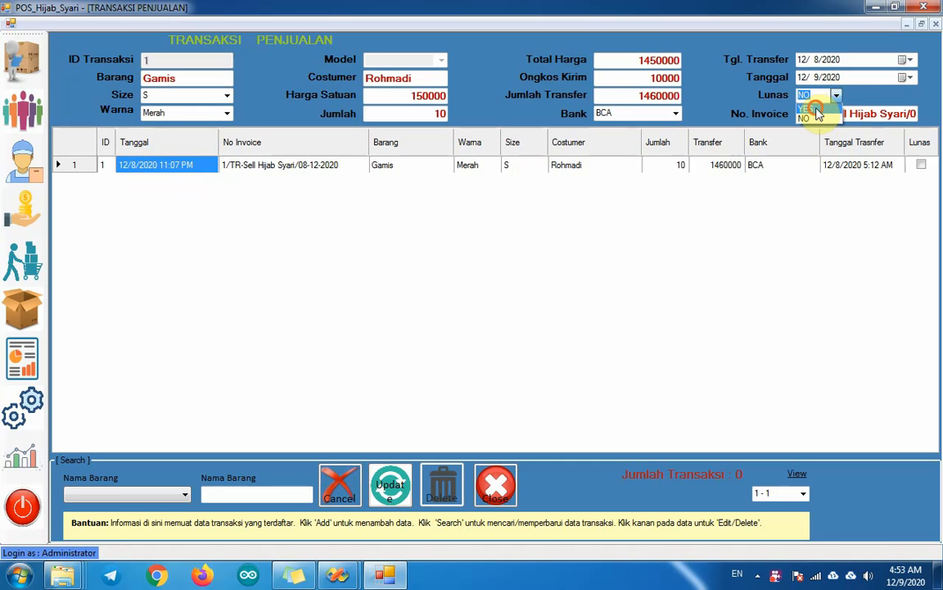
left_click(813, 108)
left_click(391, 483)
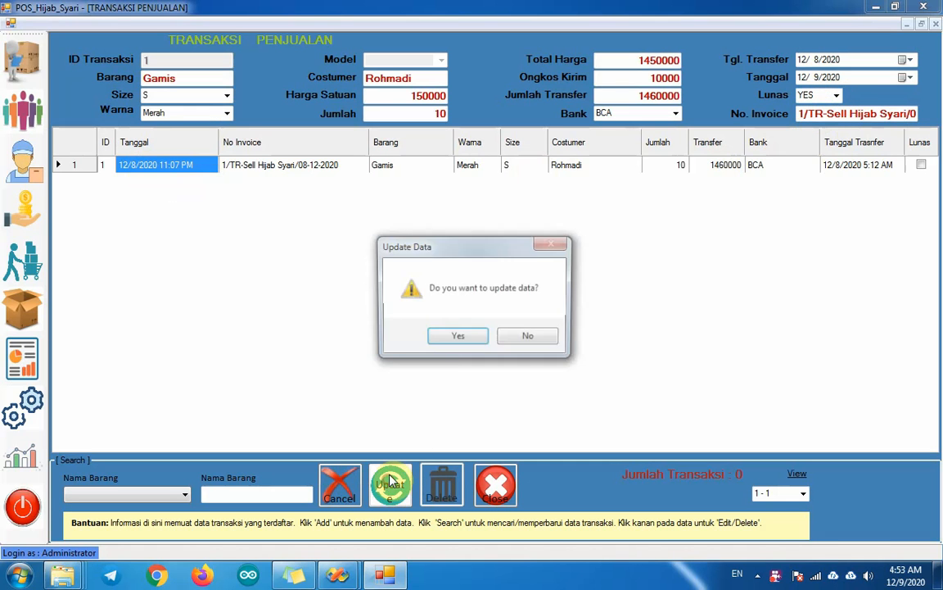
left_click(457, 338)
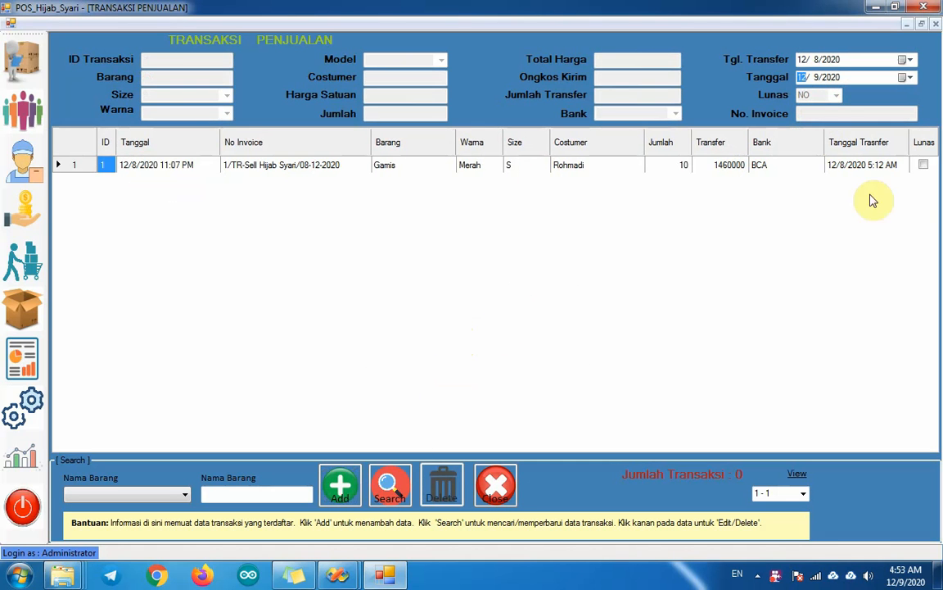
left_click(496, 490)
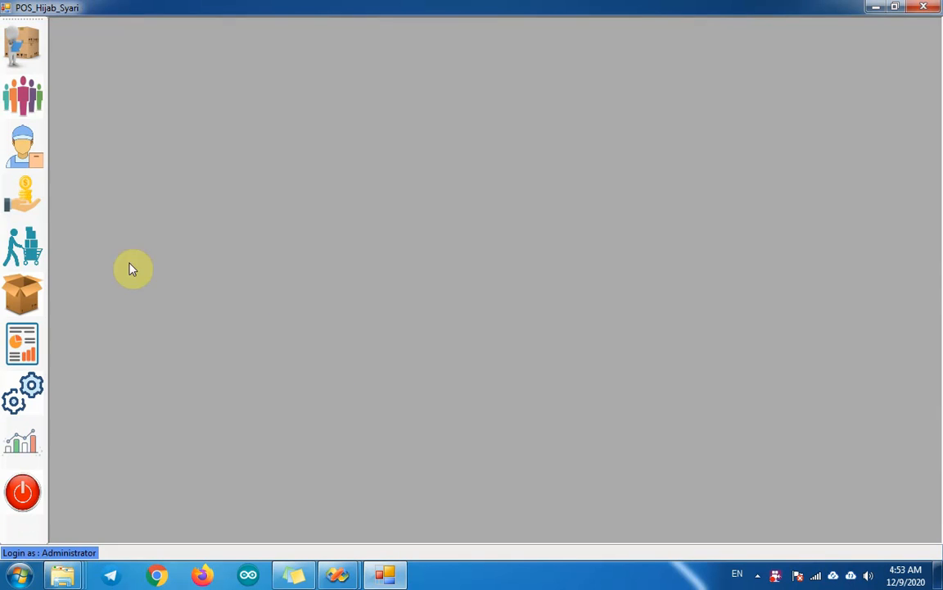
left_click(31, 211)
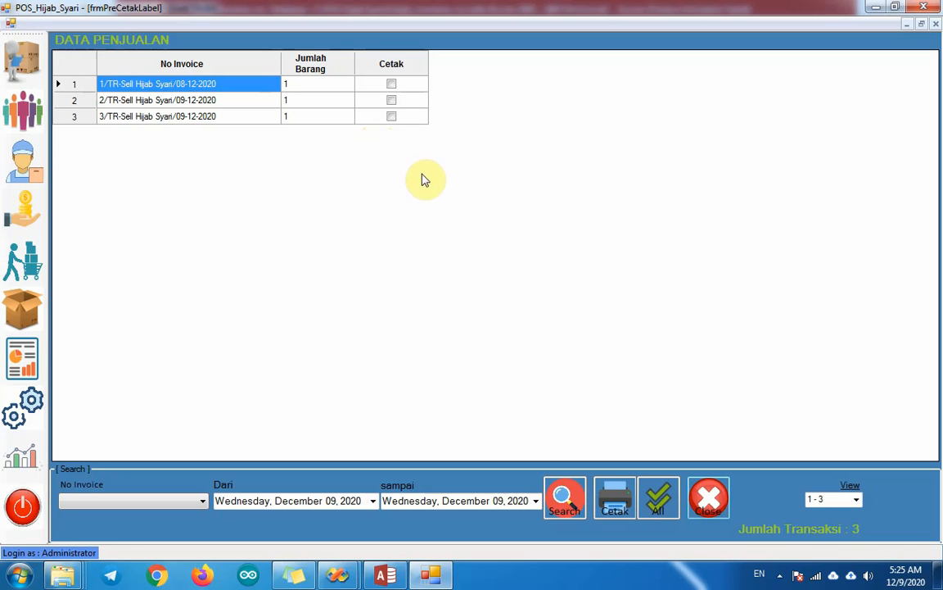
- Select all three sales invoices for label printing, generate the label PDF, and enlarge it to review the labels
left_click(390, 117)
left_click(390, 100)
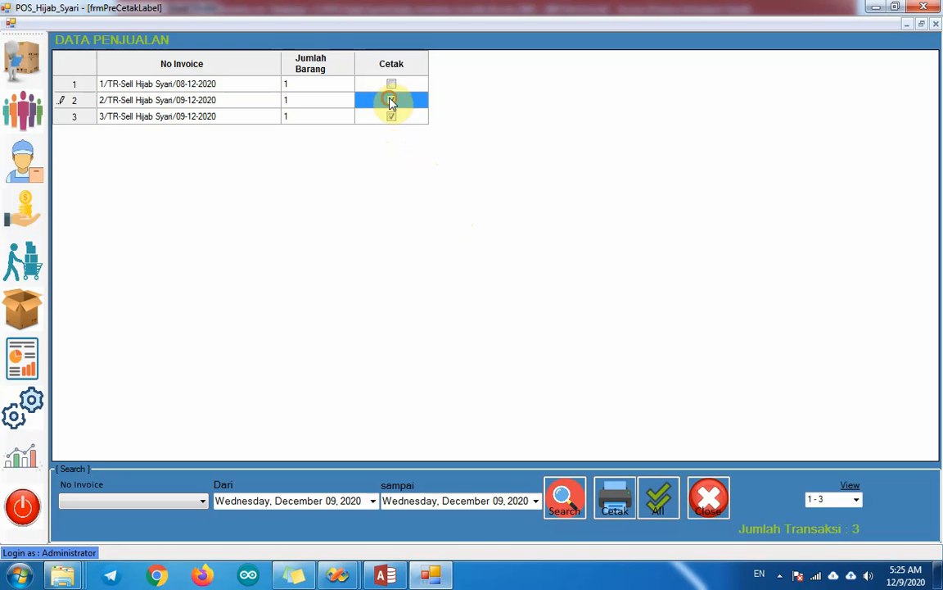
left_click(391, 86)
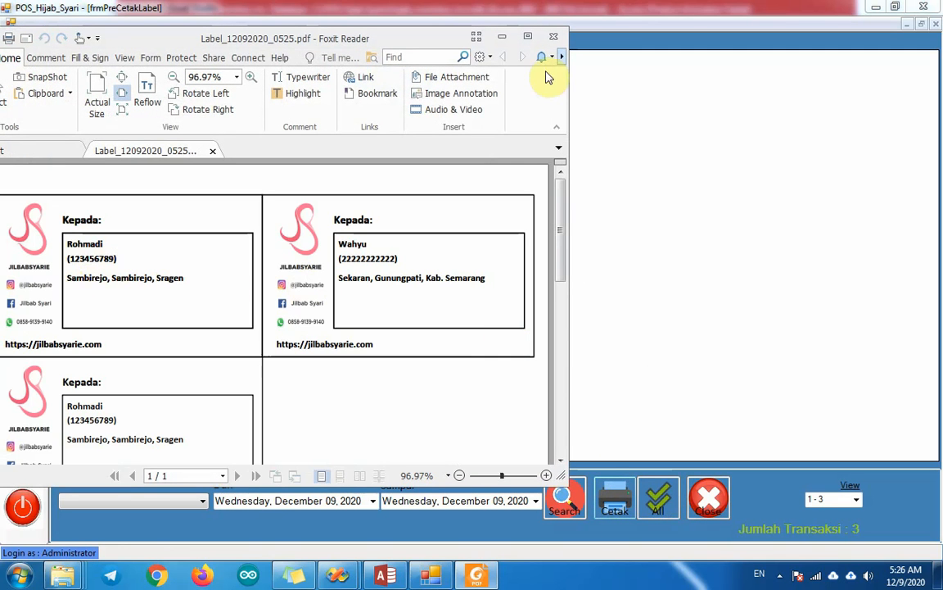
left_click(527, 36)
scroll(352, 397, "down", 5)
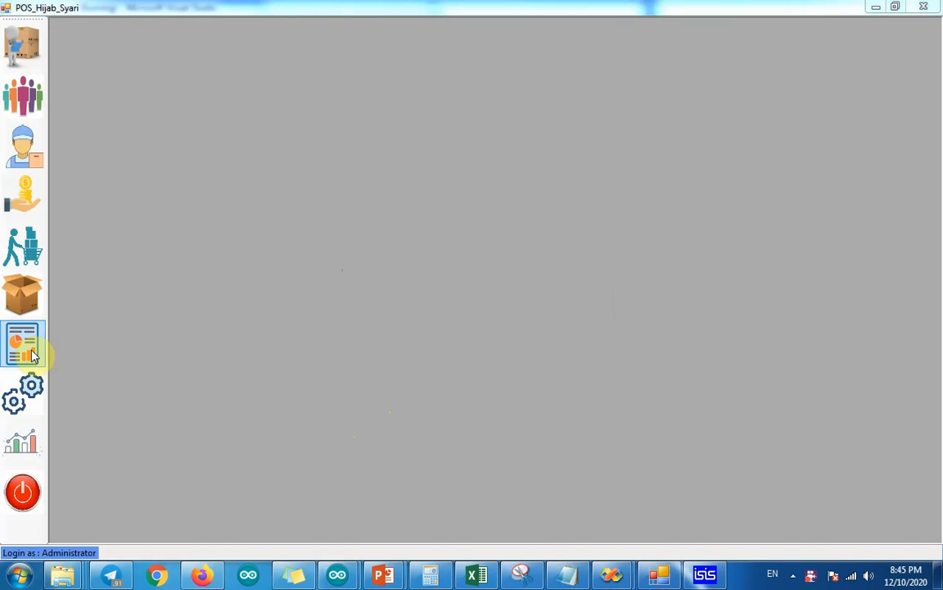
- Open Report Data, check the available report types, and choose REKAP PENJUALAN
left_click(35, 351)
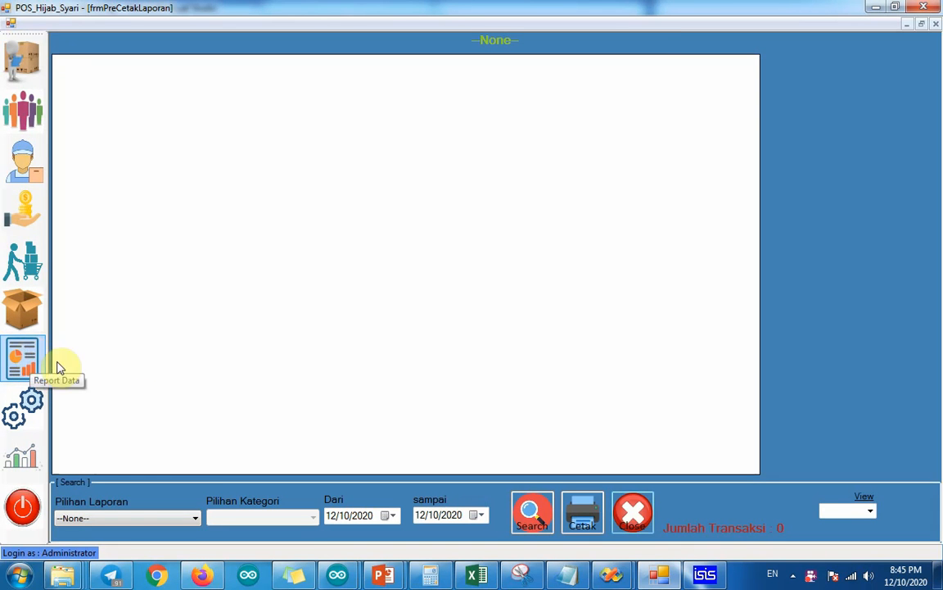
left_click(171, 519)
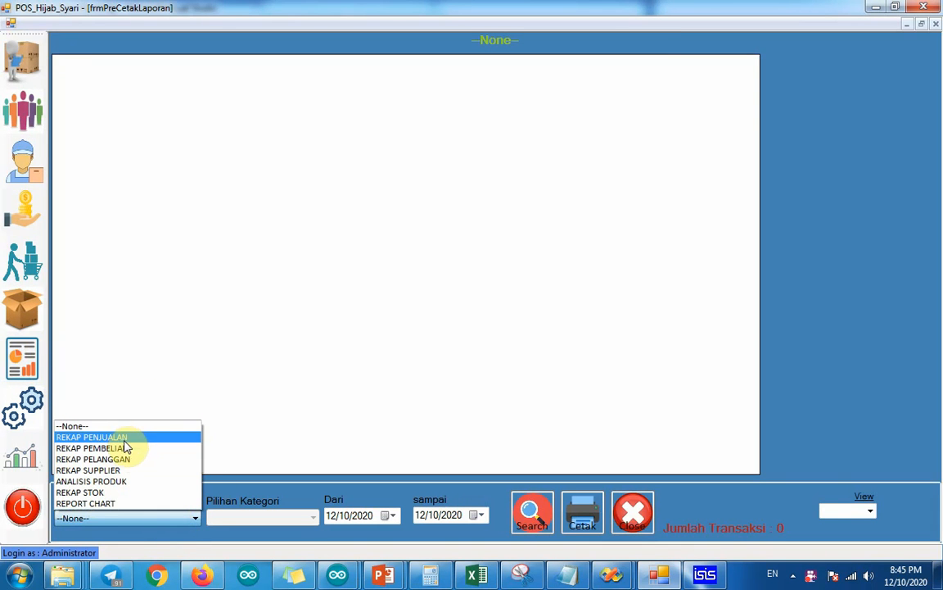
left_click(204, 500)
left_click(116, 521)
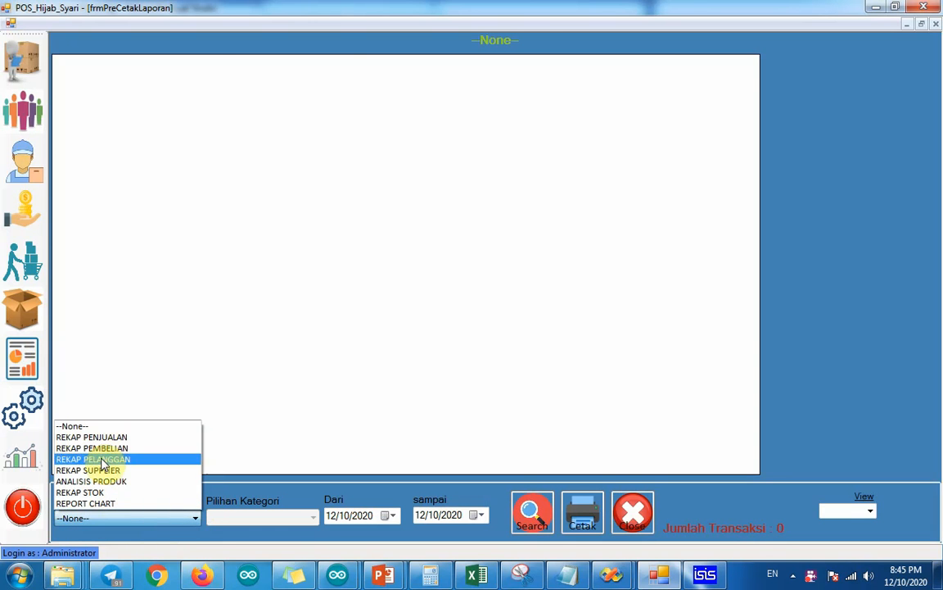
left_click(98, 438)
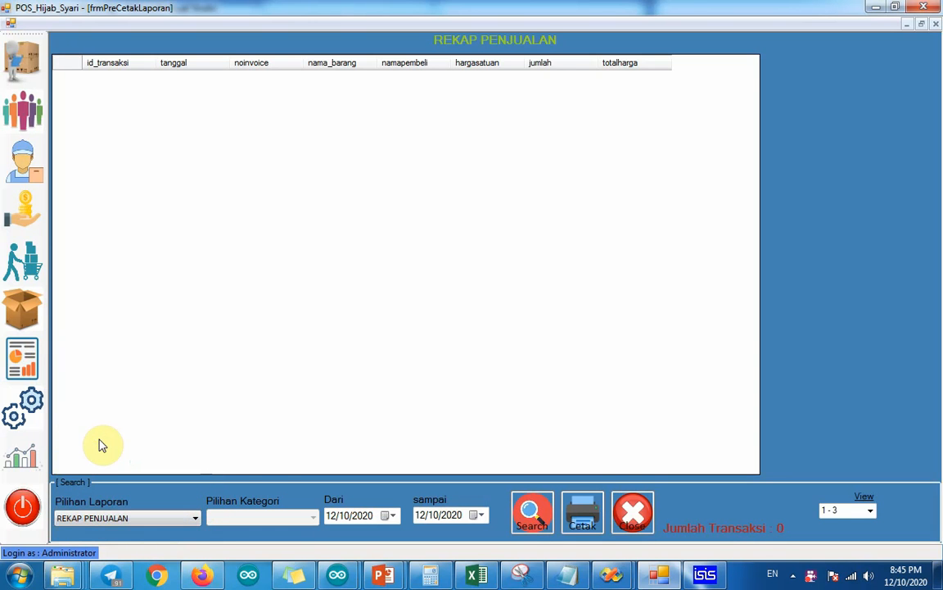
- List the sales recap for the period 12/1/2020 to 12/10/2020
left_click(393, 515)
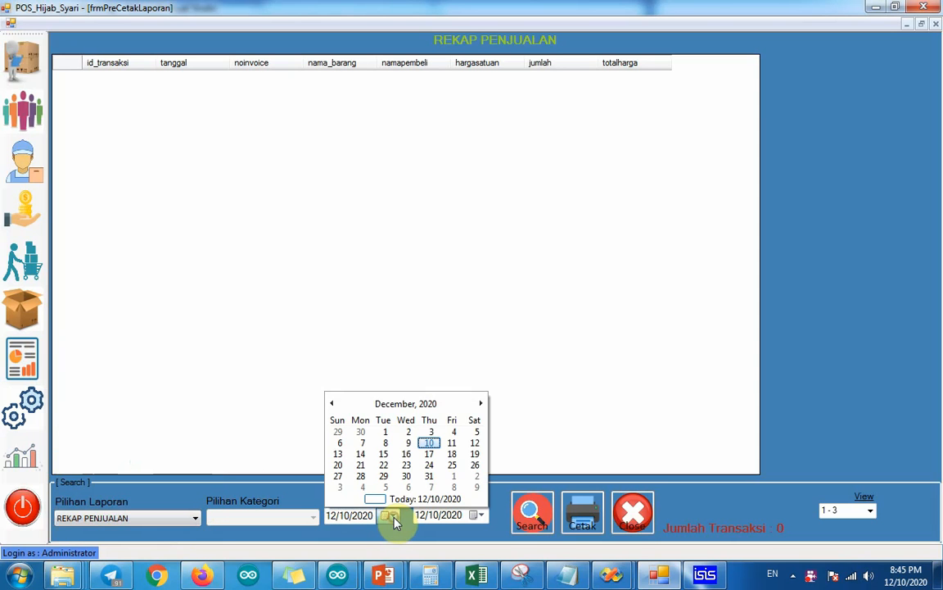
left_click(387, 432)
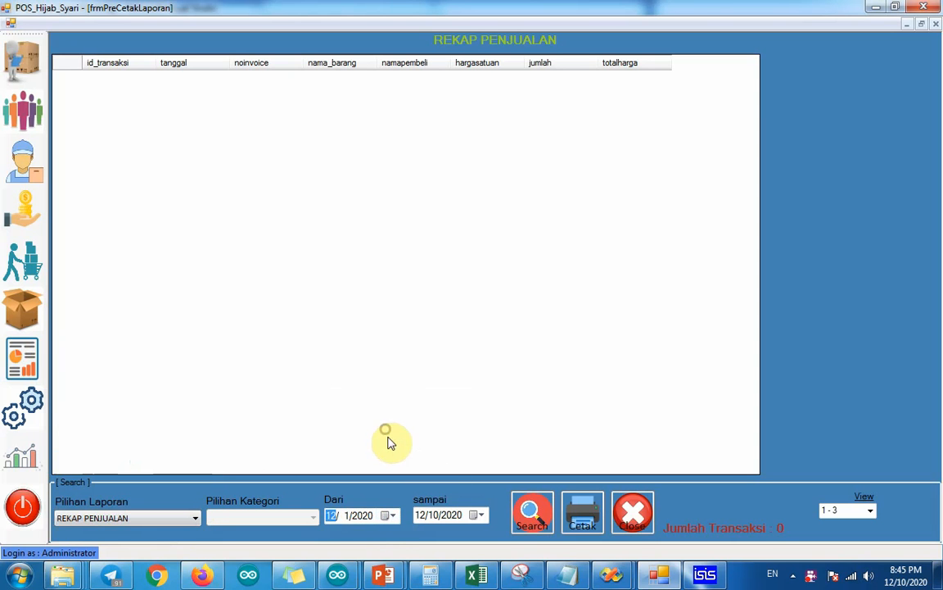
left_click(482, 516)
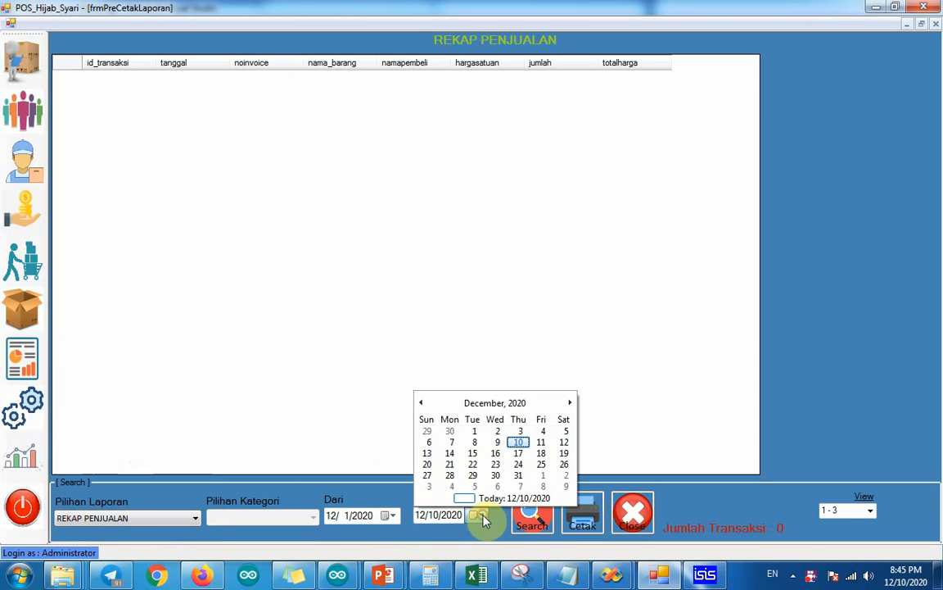
left_click(518, 443)
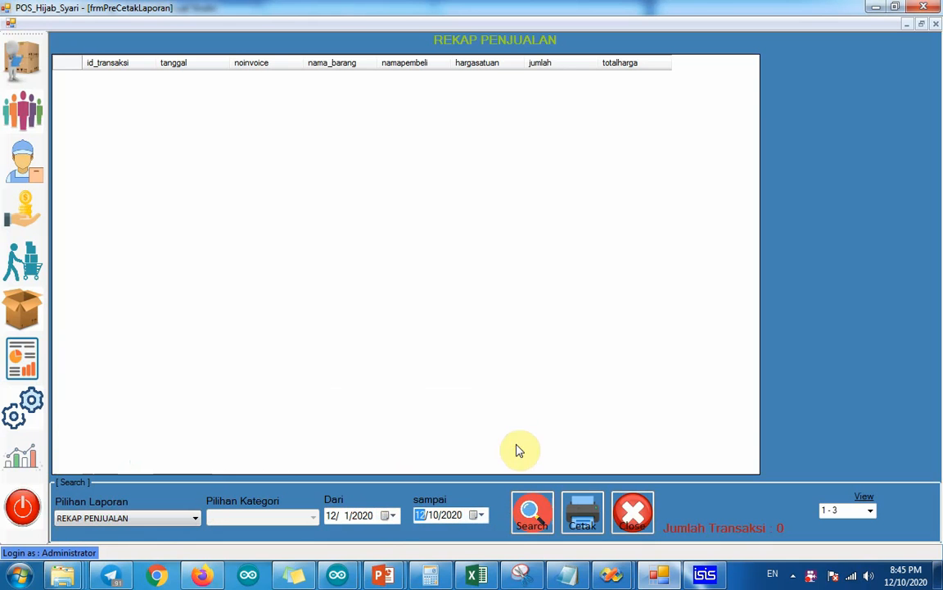
left_click(531, 524)
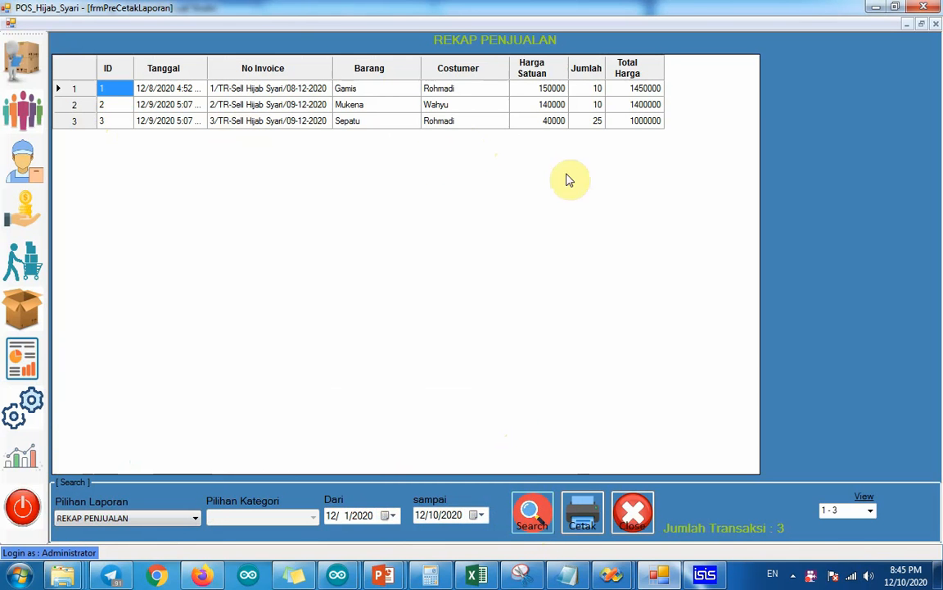
- Print the sales recap to PDF, open the generated file, and review the report
left_click(583, 518)
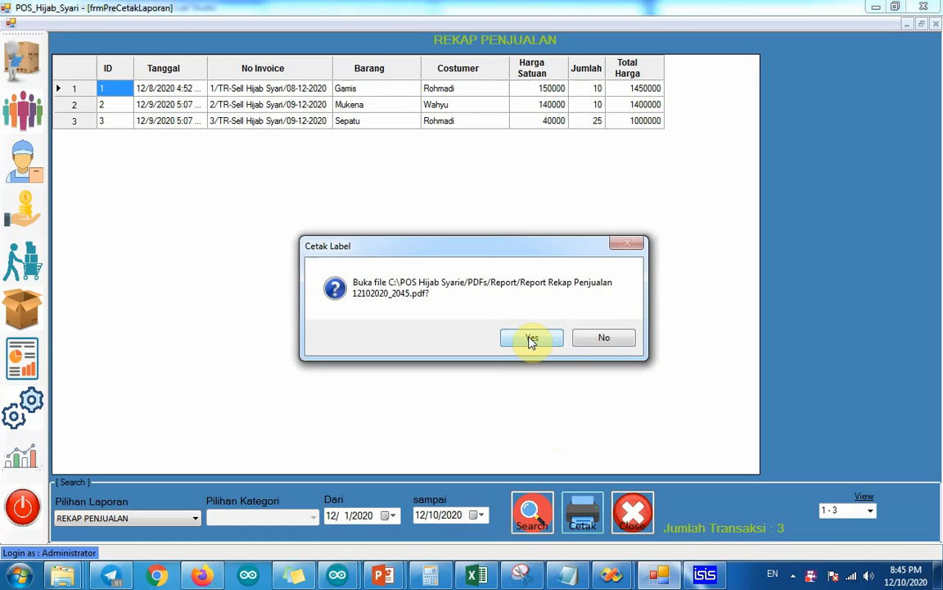
left_click(530, 339)
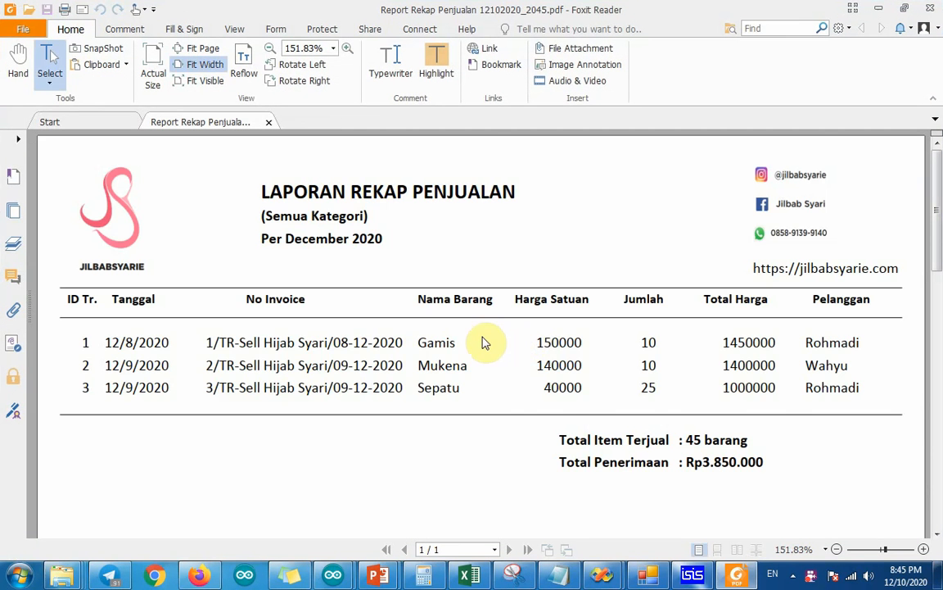
scroll(500, 373, "down", 4)
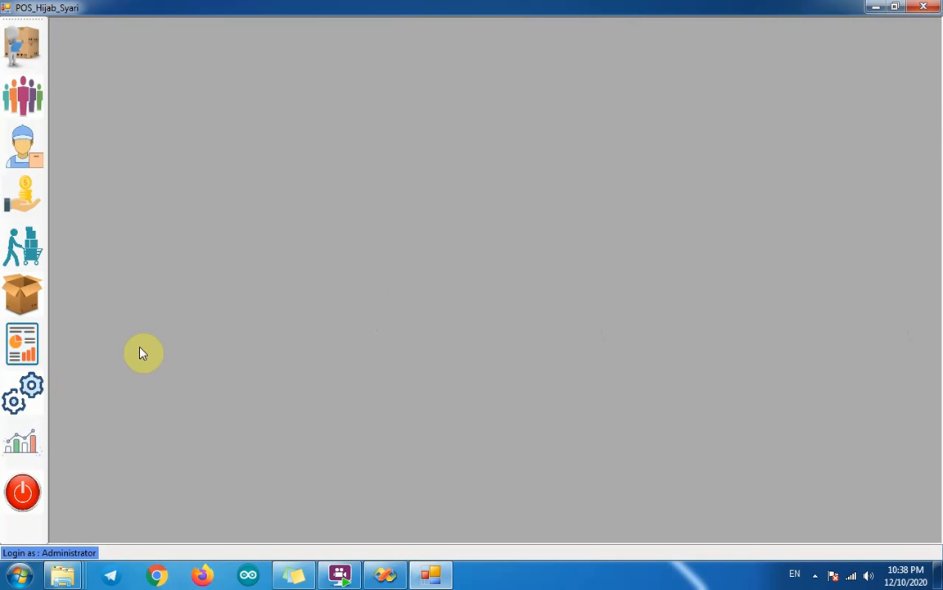
- Open the report form again and choose REKAP PEMBELIAN as the report type
left_click(31, 353)
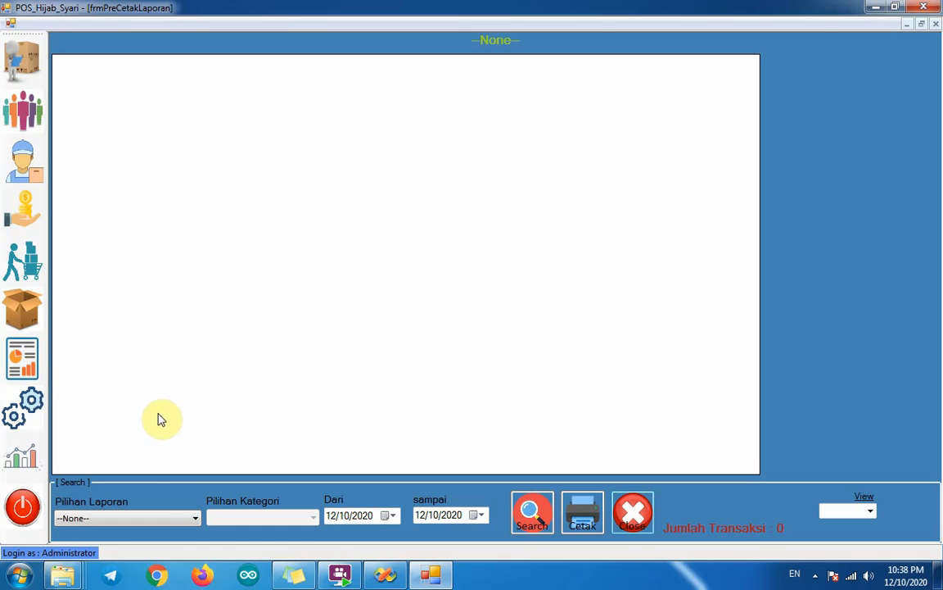
left_click(150, 510)
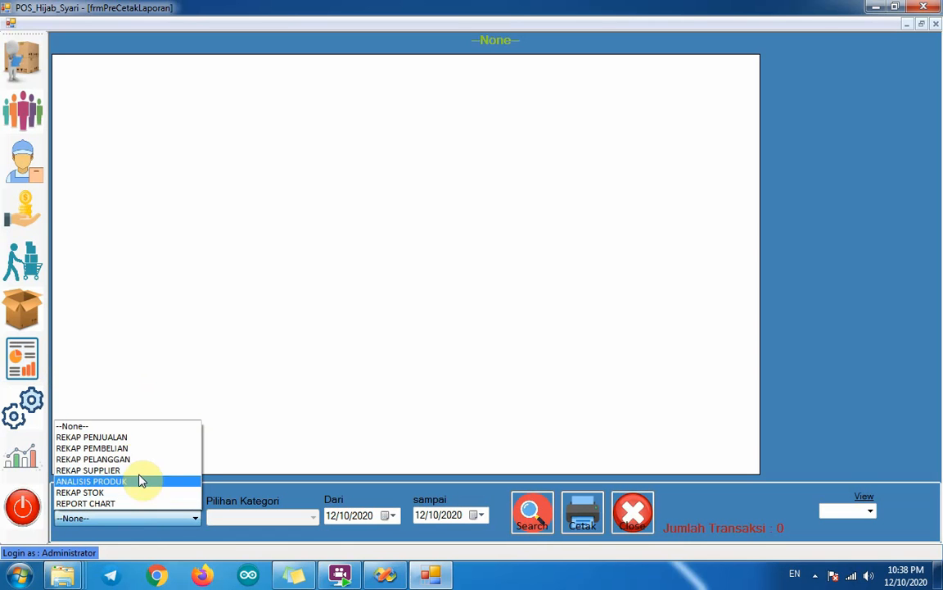
left_click(206, 487)
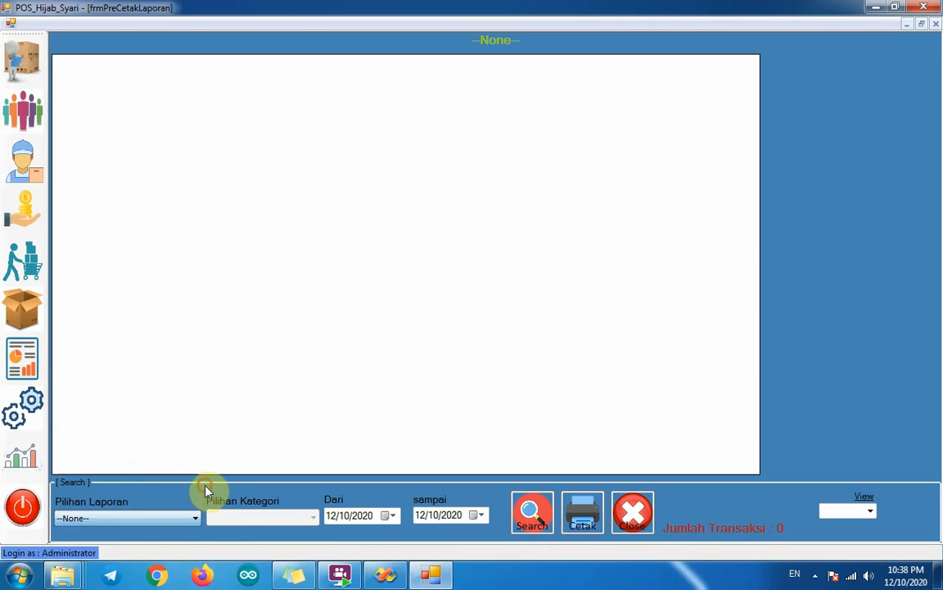
left_click(135, 520)
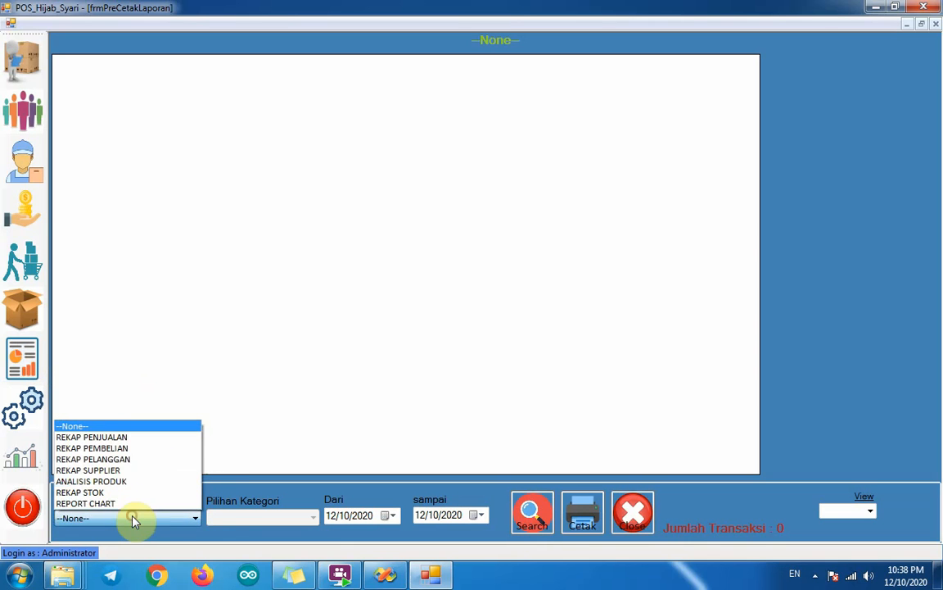
left_click(118, 450)
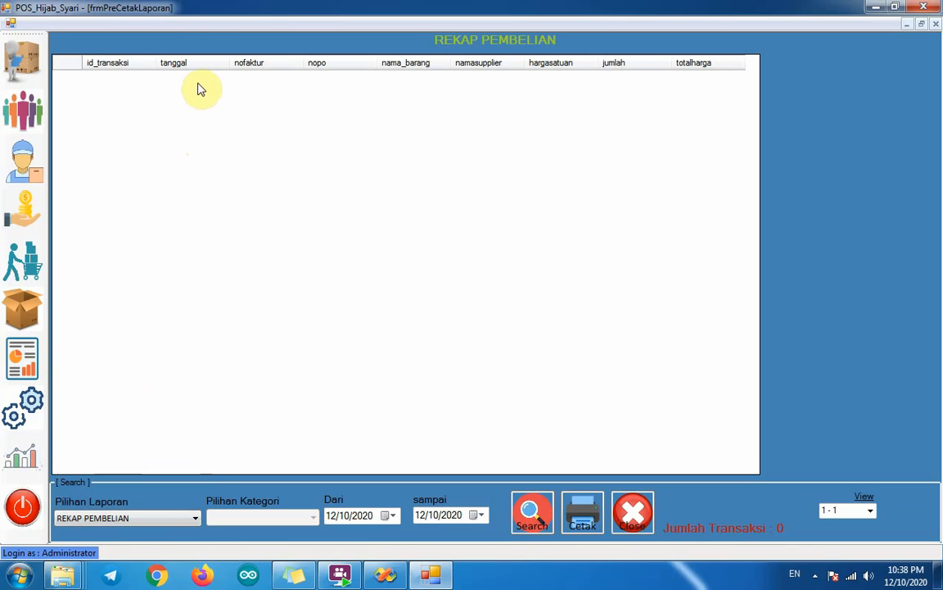
- List the purchase recap for 12/1/2020 to 12/10/2020, and print it to a PDF opened for viewing
left_click(393, 515)
left_click(385, 434)
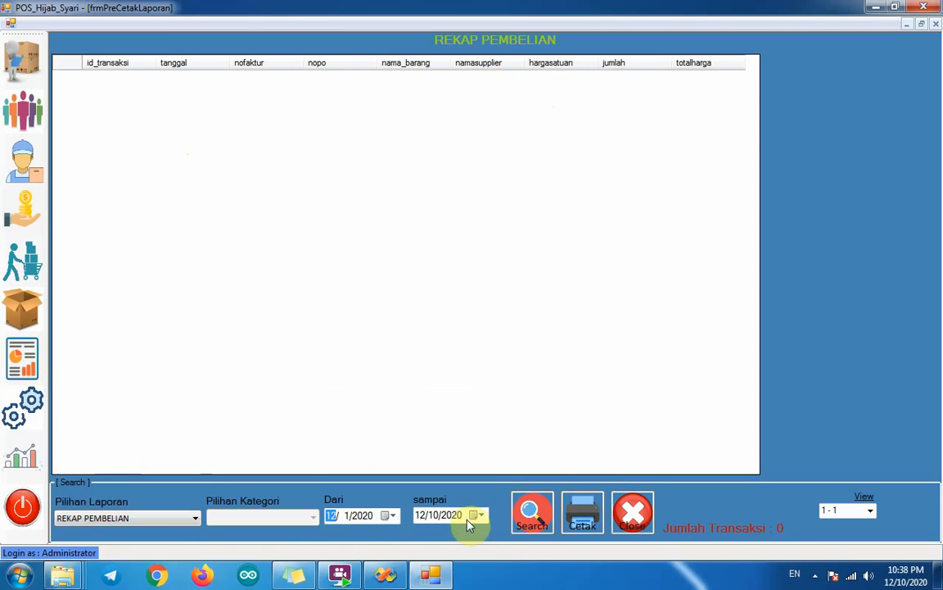
left_click(481, 516)
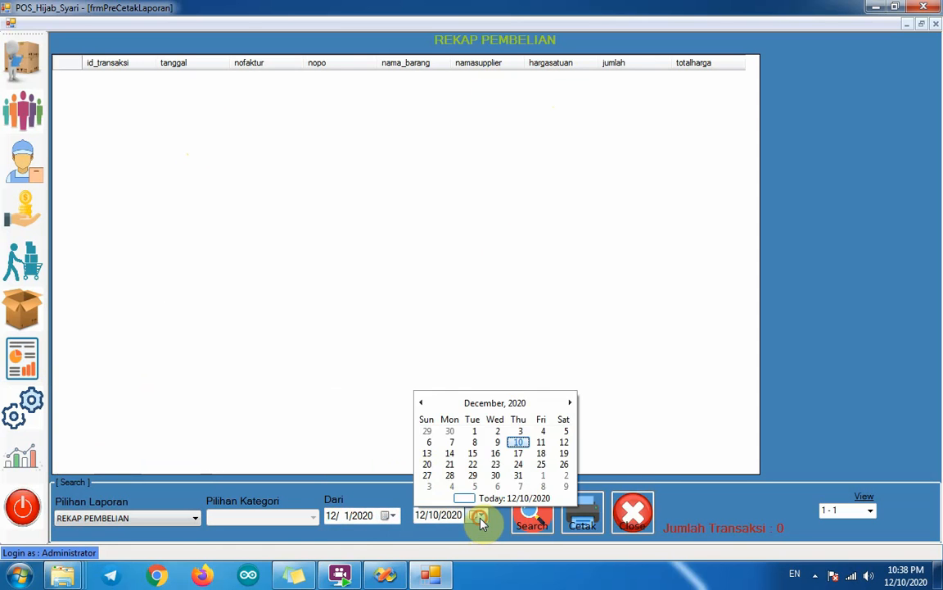
left_click(516, 443)
left_click(534, 519)
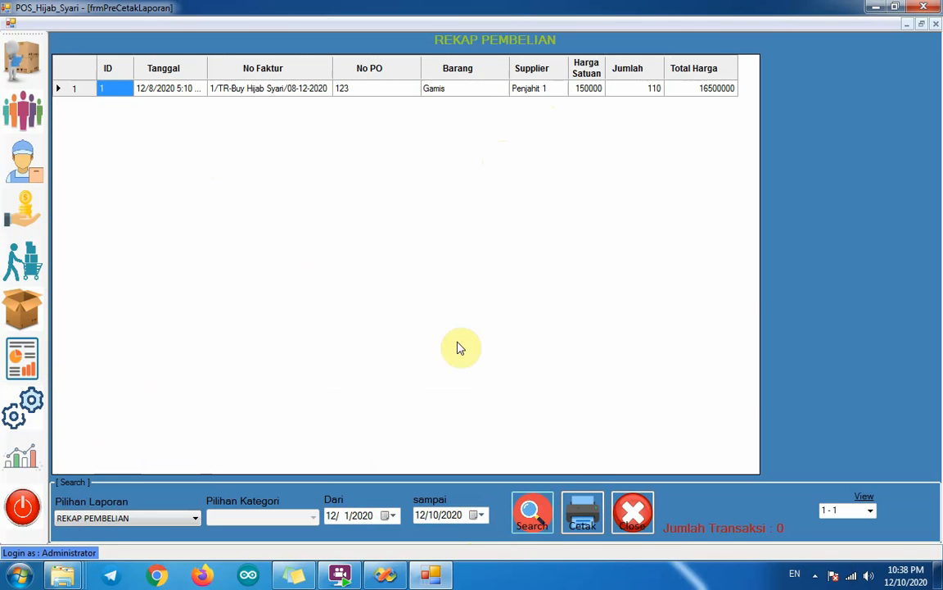
left_click(585, 520)
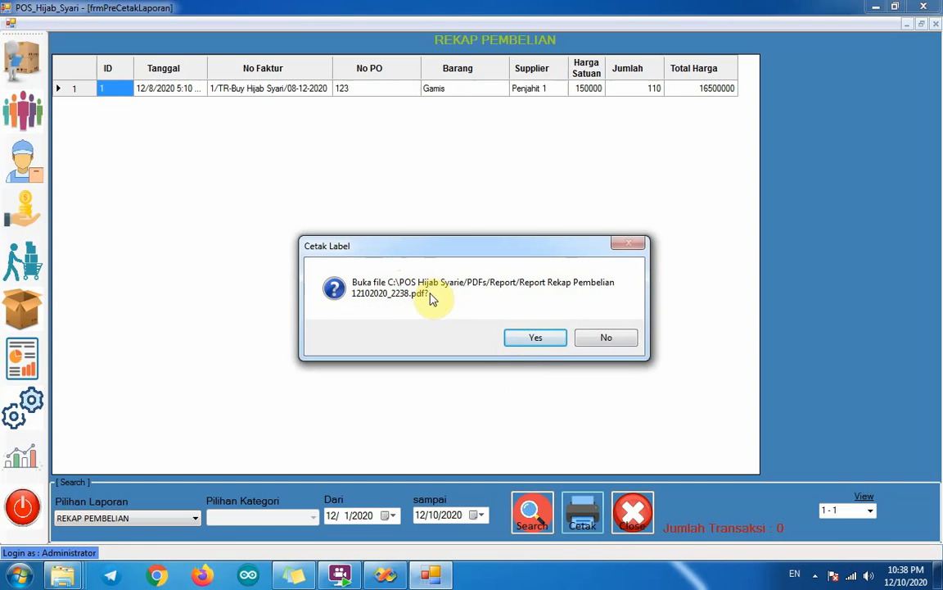
left_click(534, 338)
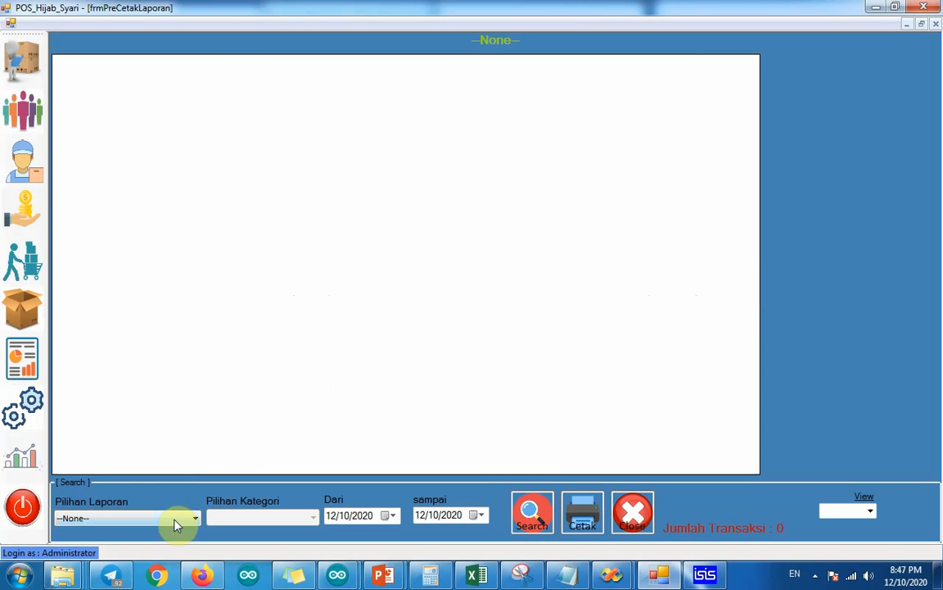
- List the customer recap with the REKAP PELANGGAN report type, print it to PDF, and open the generated file
left_click(134, 521)
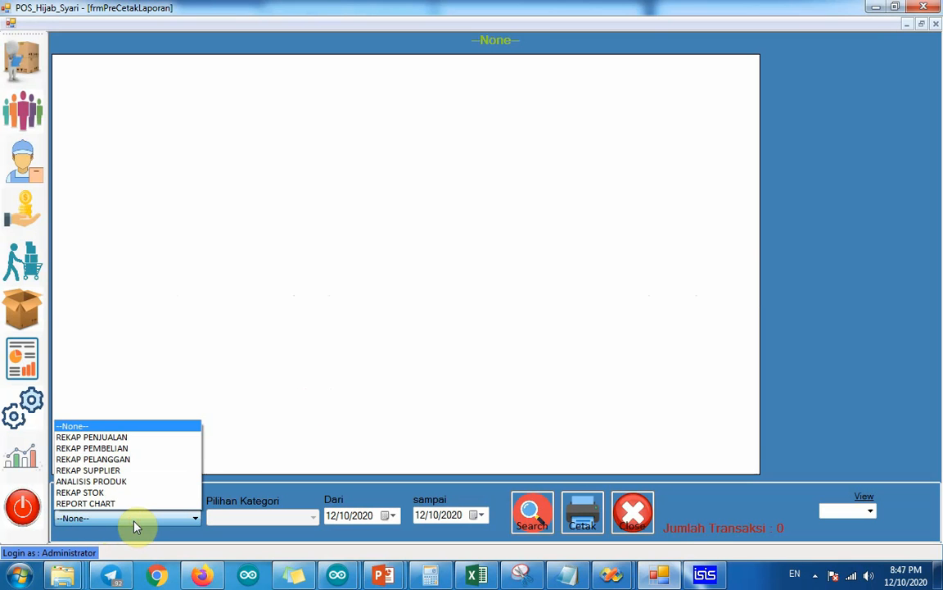
left_click(123, 461)
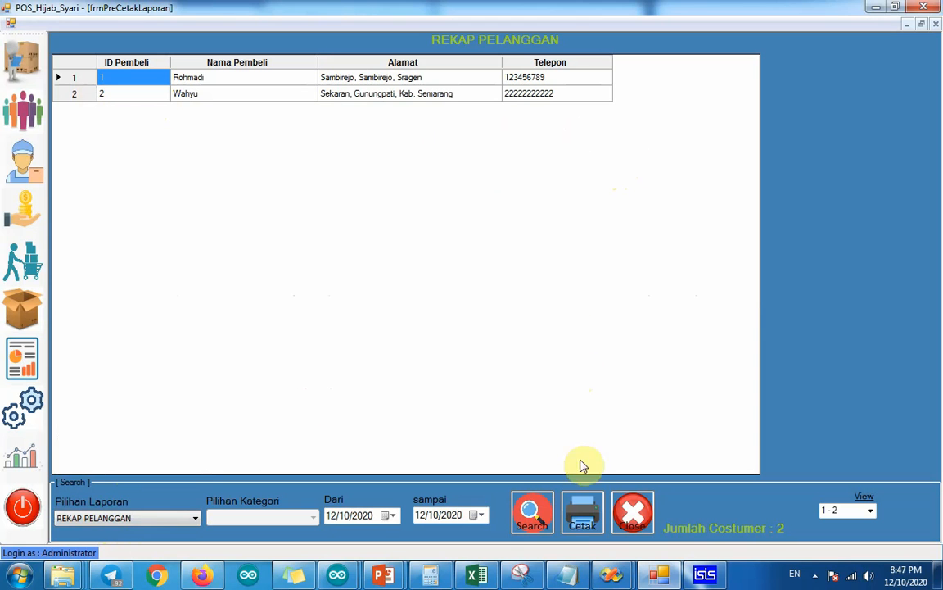
left_click(583, 514)
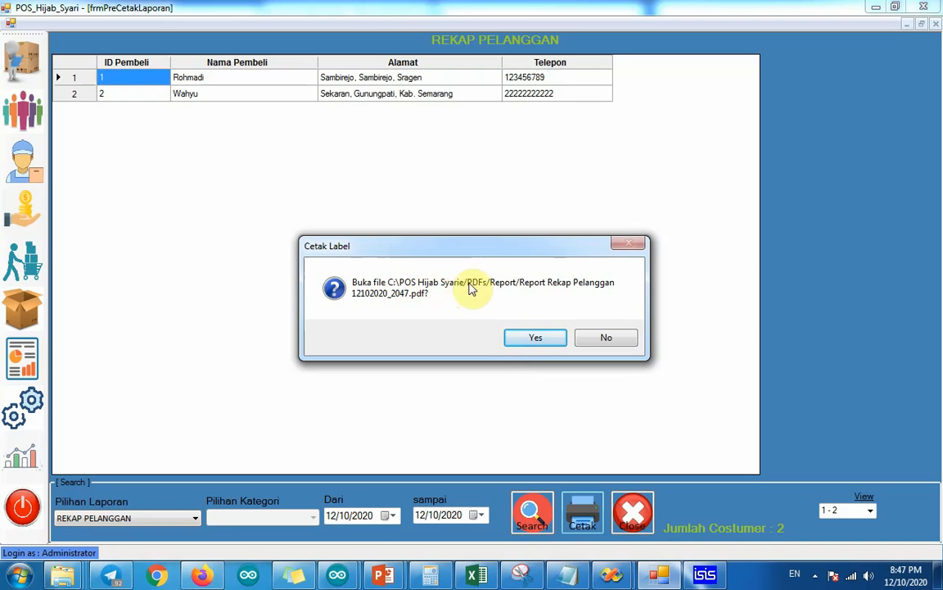
left_click(533, 339)
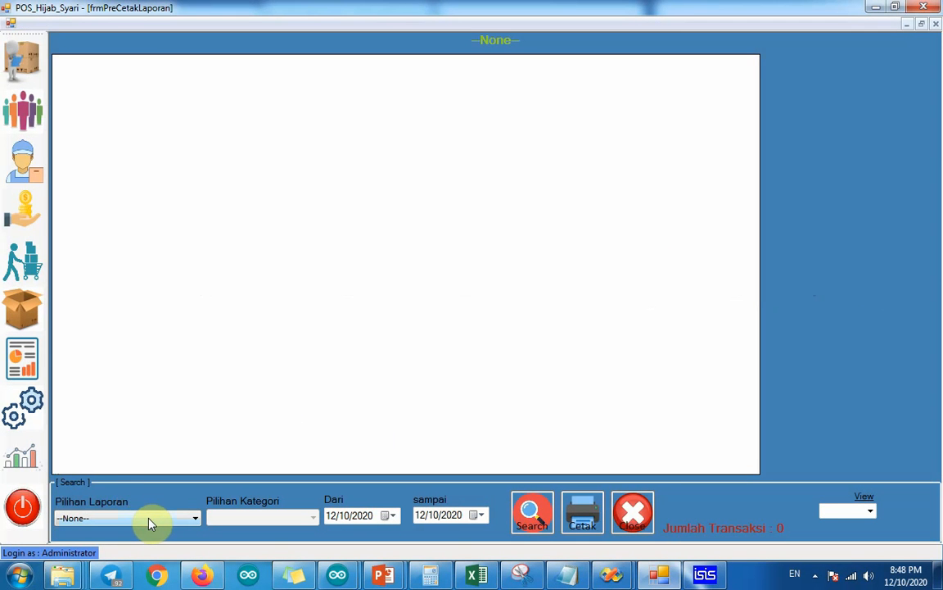
- List the supplier recap with the REKAP SUPPLIER report type, print it to PDF, and open the generated file
left_click(160, 518)
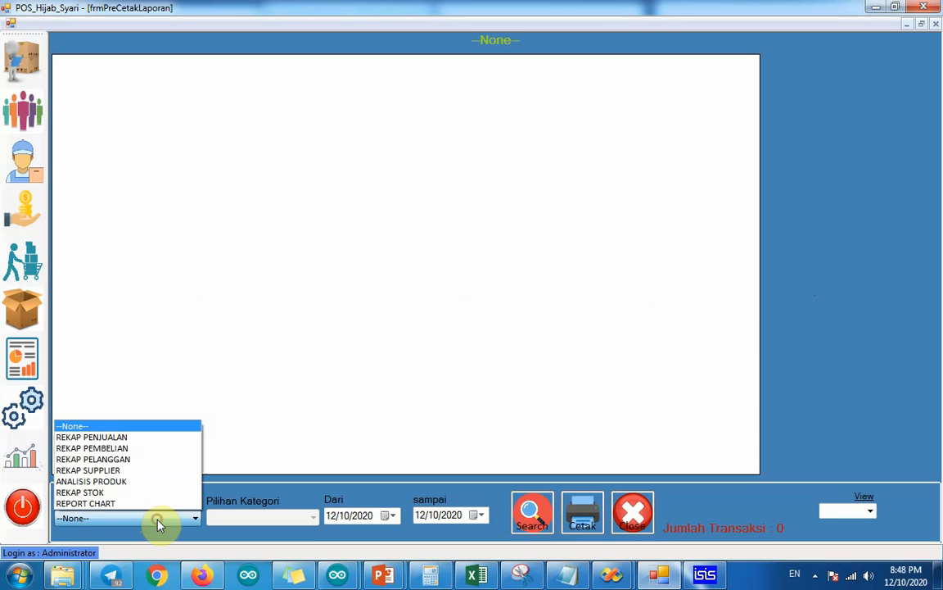
left_click(128, 472)
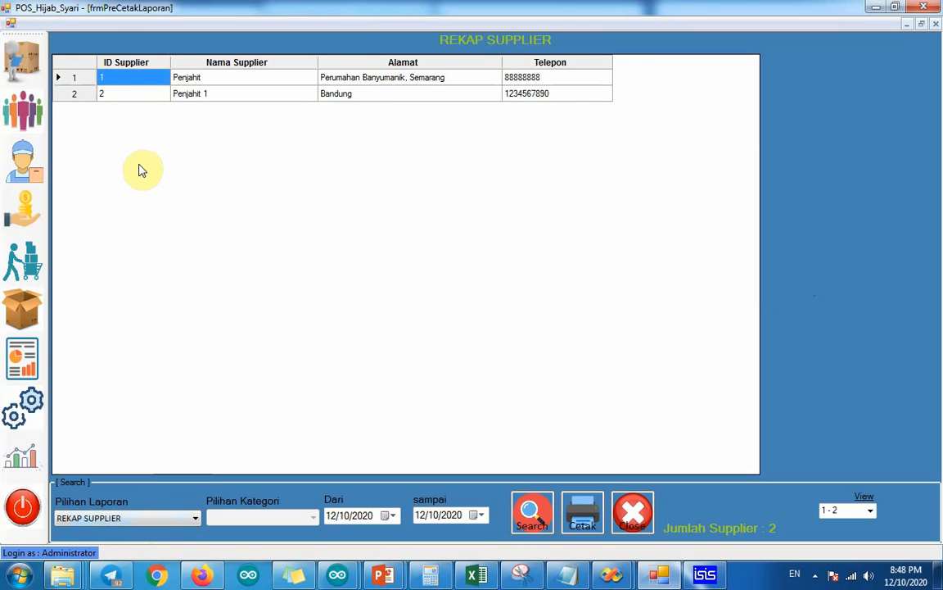
left_click(584, 516)
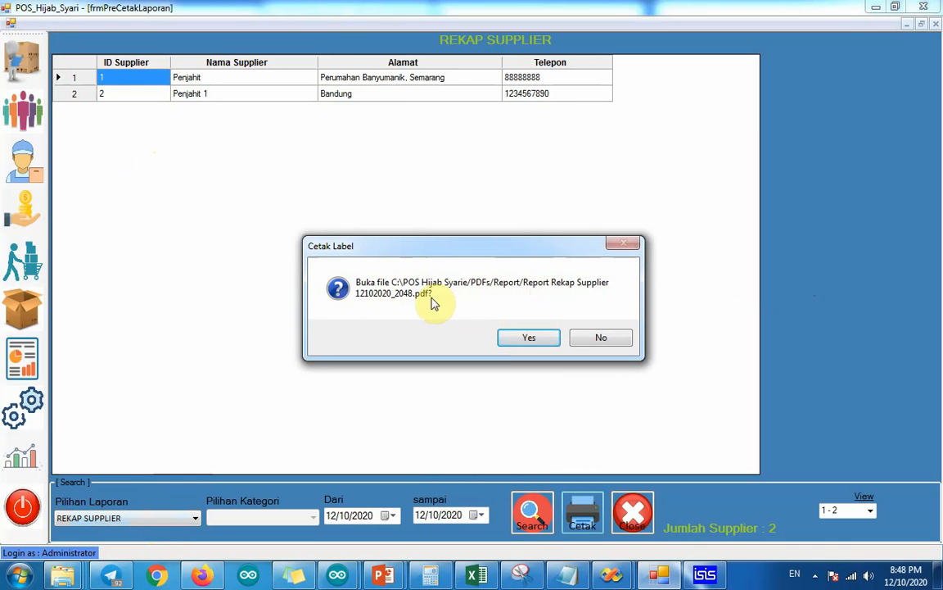
left_click(515, 340)
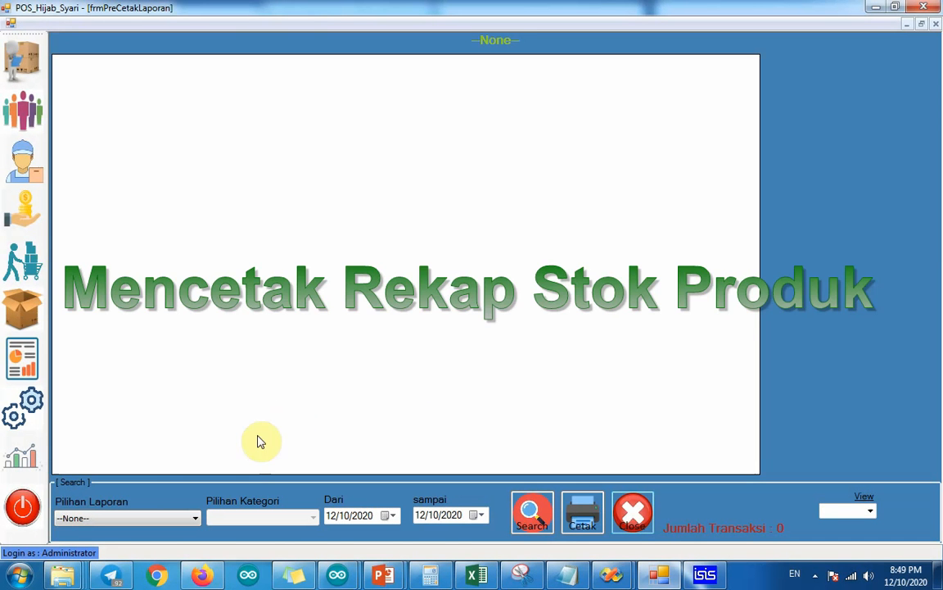
- List the product stock with the REKAP STOK report type, print it to PDF, and open the generated file
left_click(194, 517)
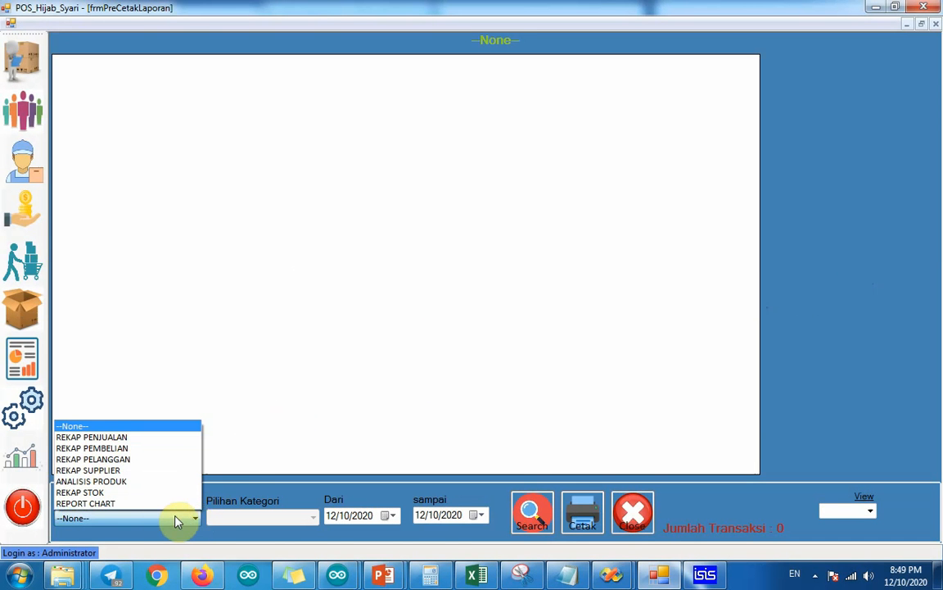
left_click(131, 493)
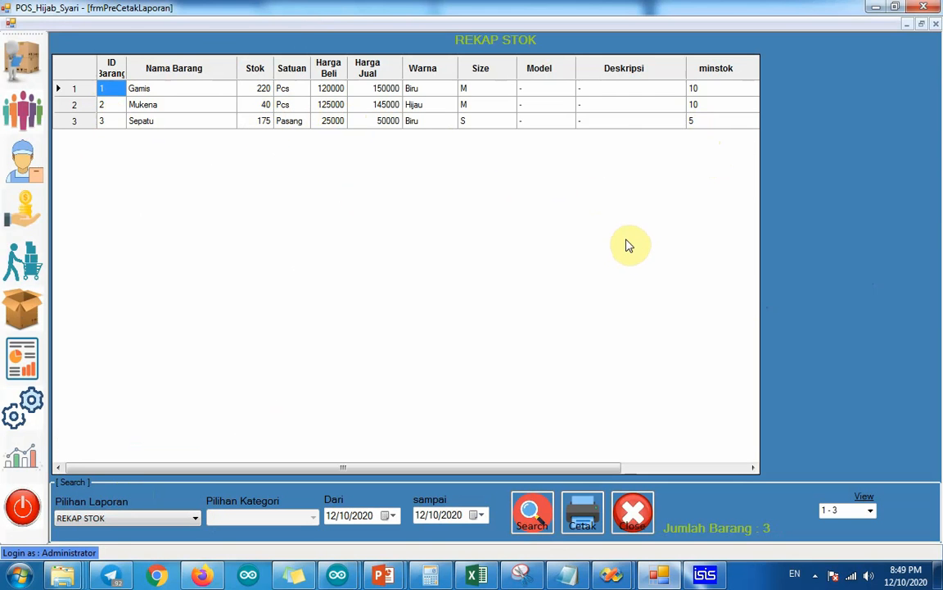
left_click(584, 518)
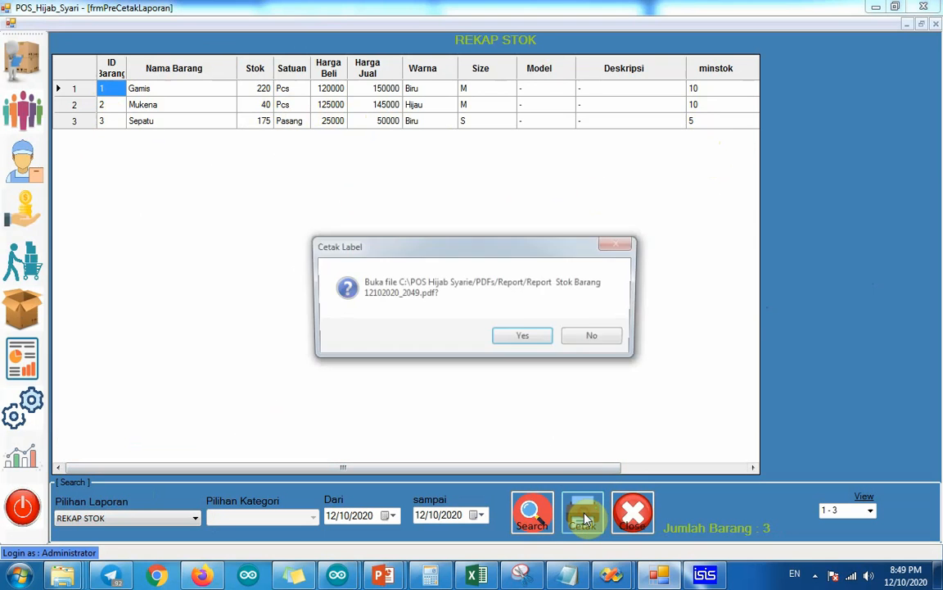
left_click(518, 339)
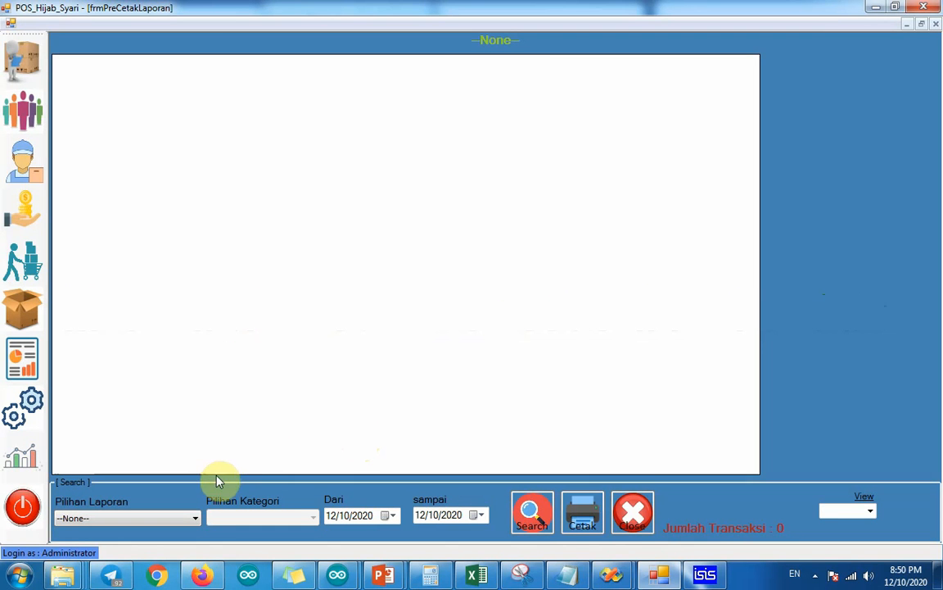
- Examine the ANALISIS PRODUK tables and charts by the categories PRODUK TERLARIS, WARNA TERLARIS and SIZE TERLARIS
left_click(188, 518)
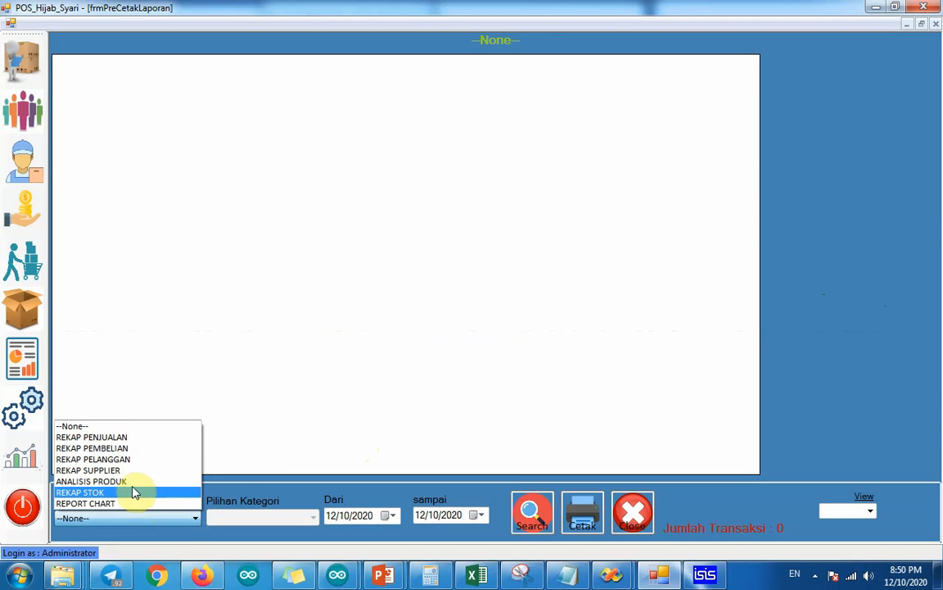
left_click(131, 481)
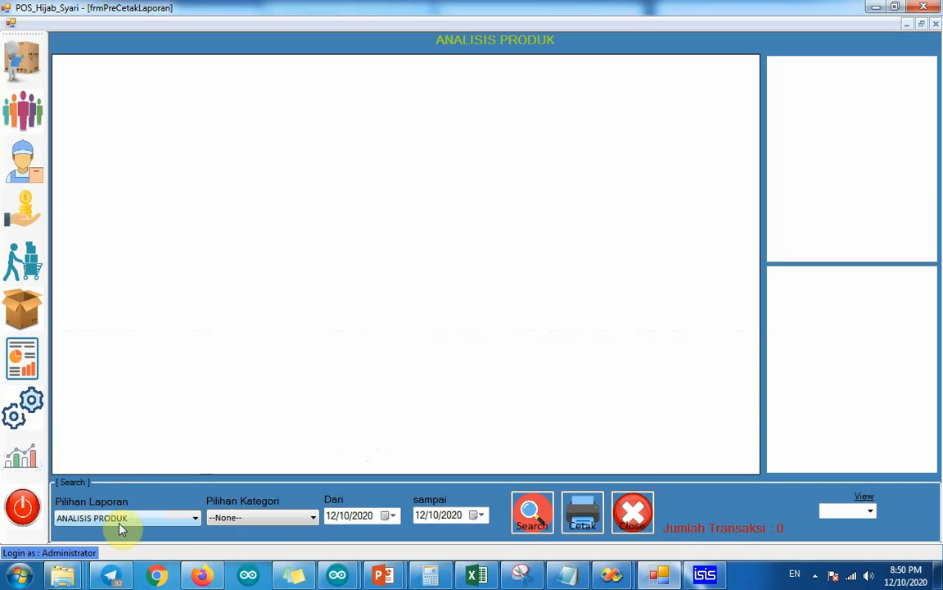
left_click(254, 521)
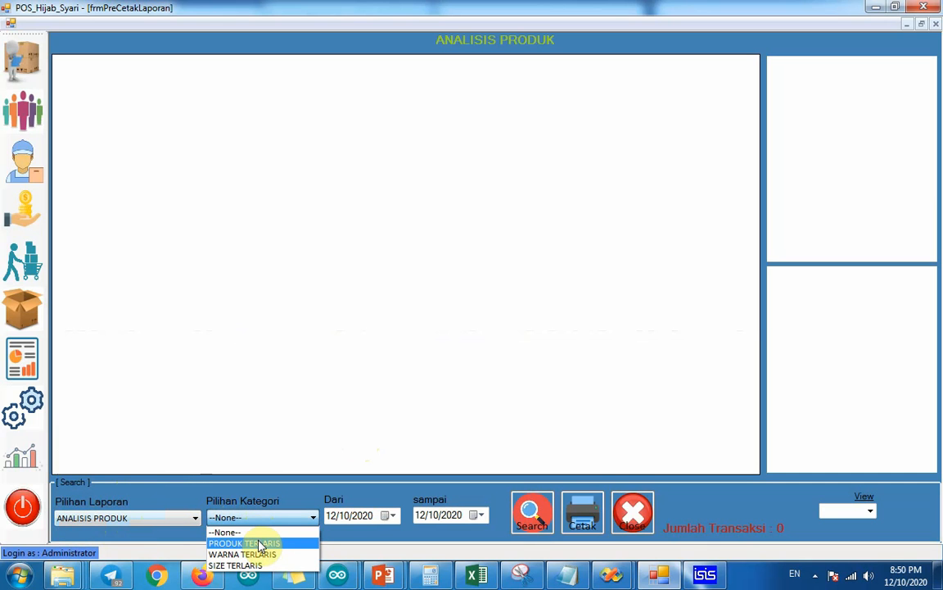
left_click(261, 543)
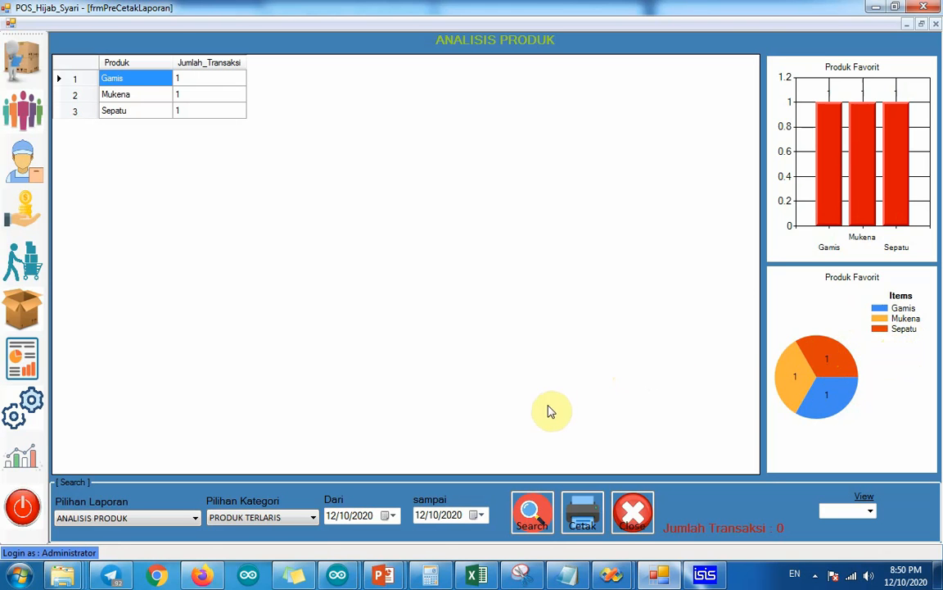
left_click(298, 518)
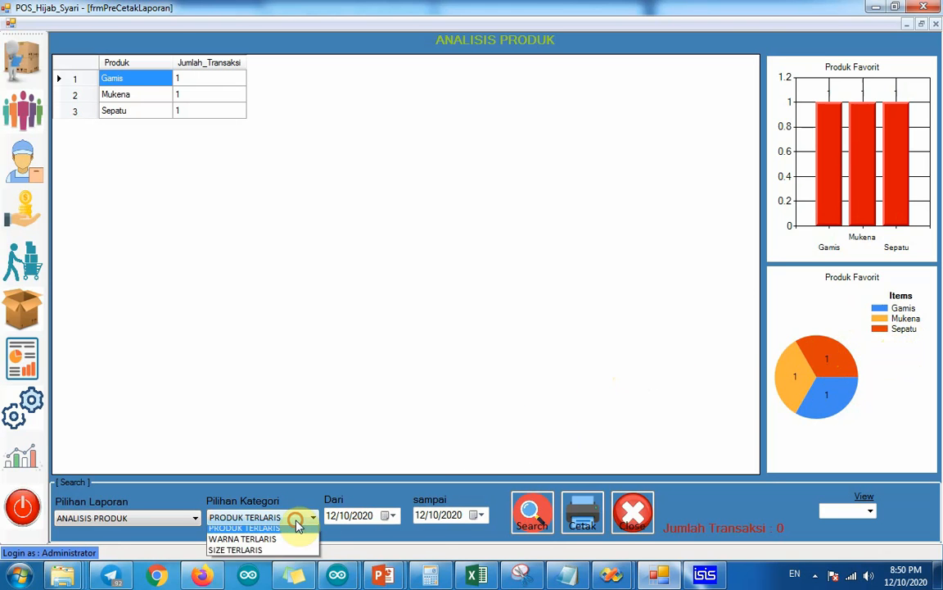
left_click(271, 555)
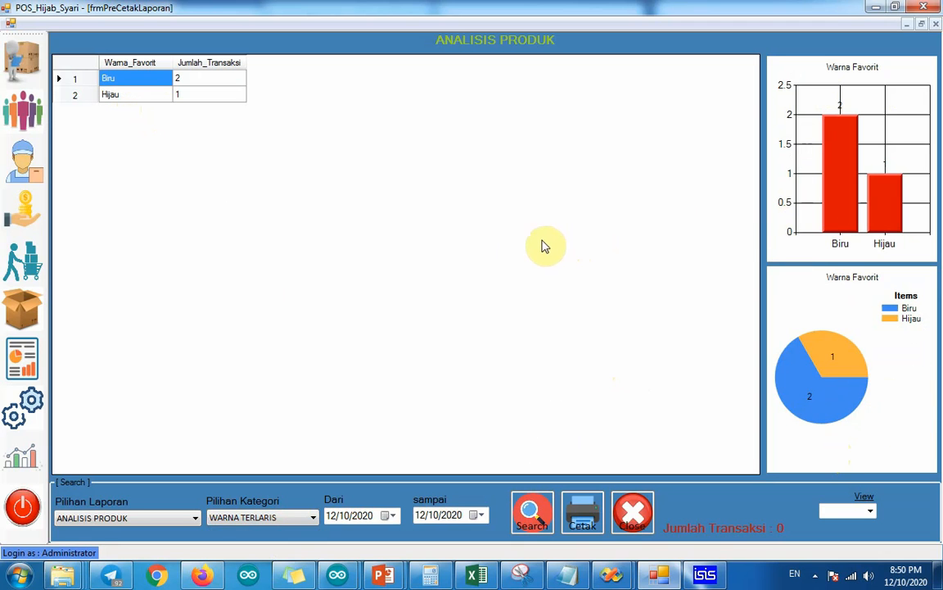
left_click(270, 519)
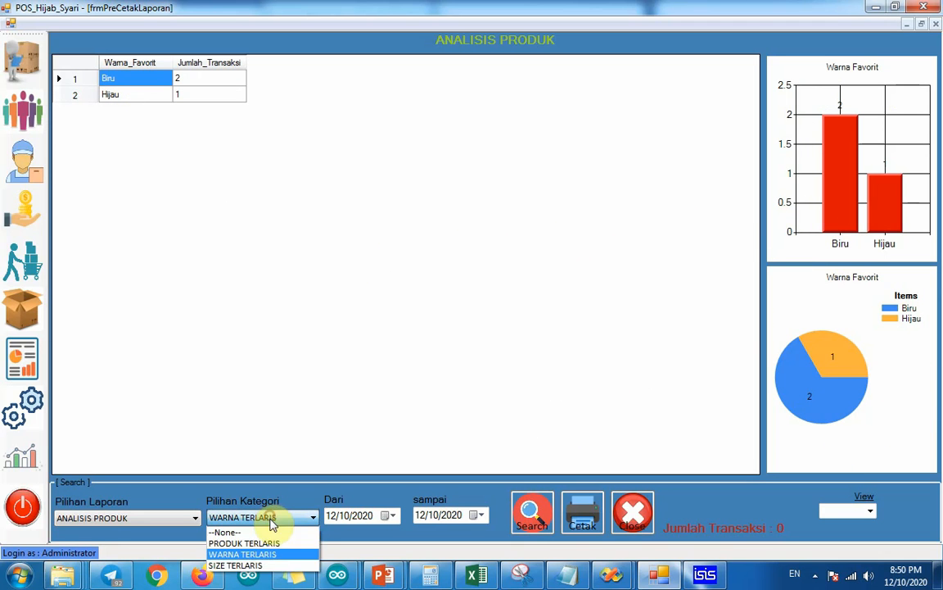
left_click(259, 567)
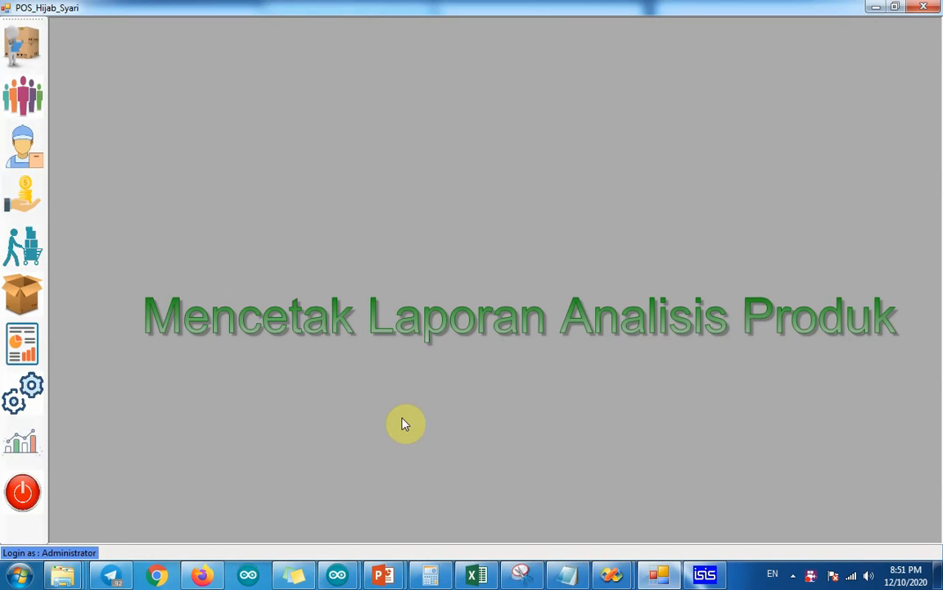
- Reopen the report form and load ANALISIS PRODUK for PRODUK TERLARIS, WARNA TERLARIS and SIZE TERLARIS in turn
left_click(27, 350)
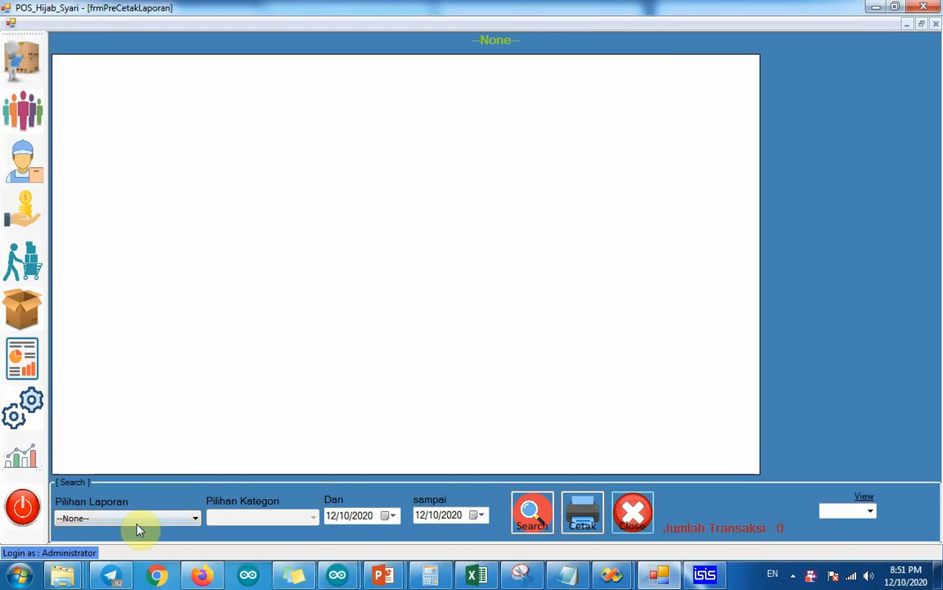
left_click(115, 476)
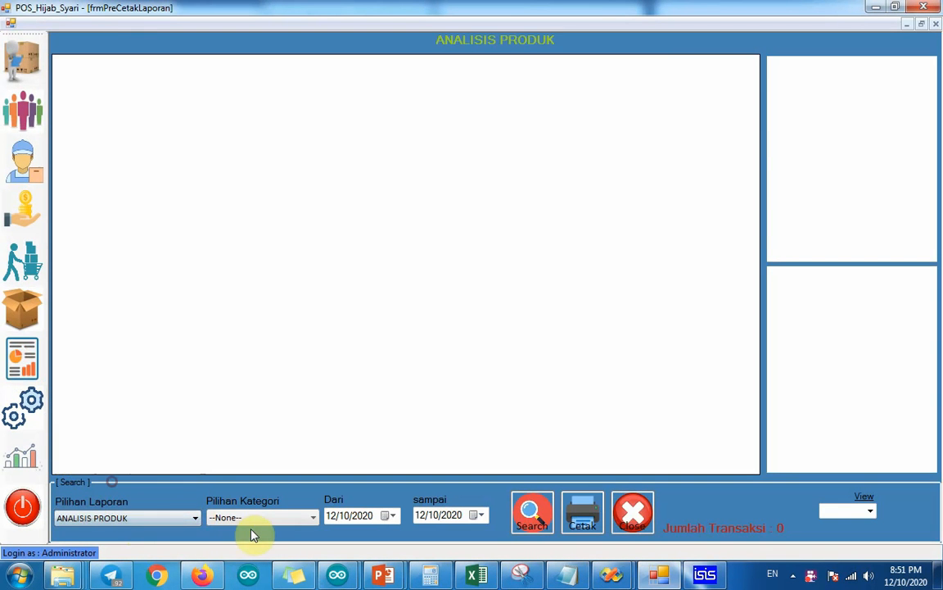
left_click(256, 518)
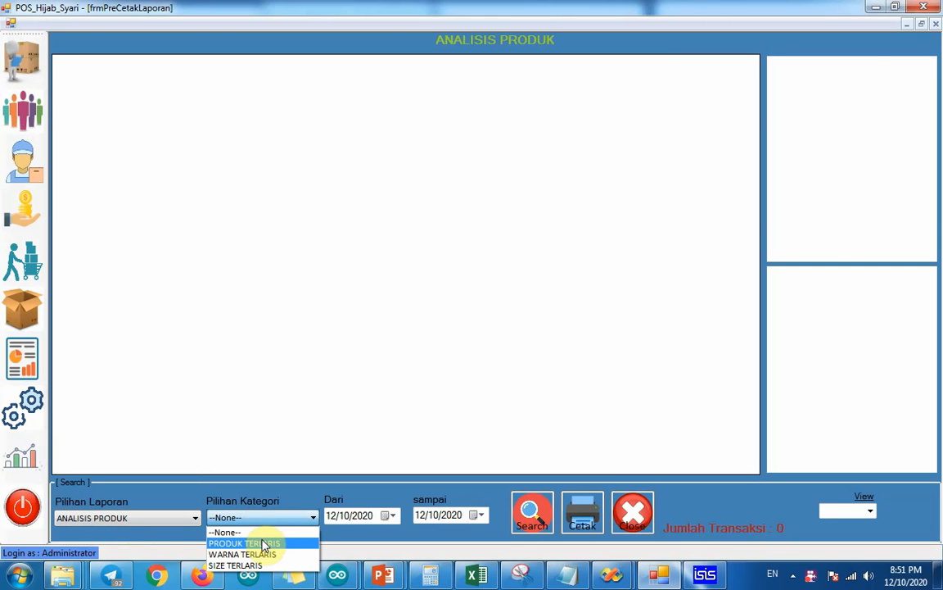
left_click(261, 543)
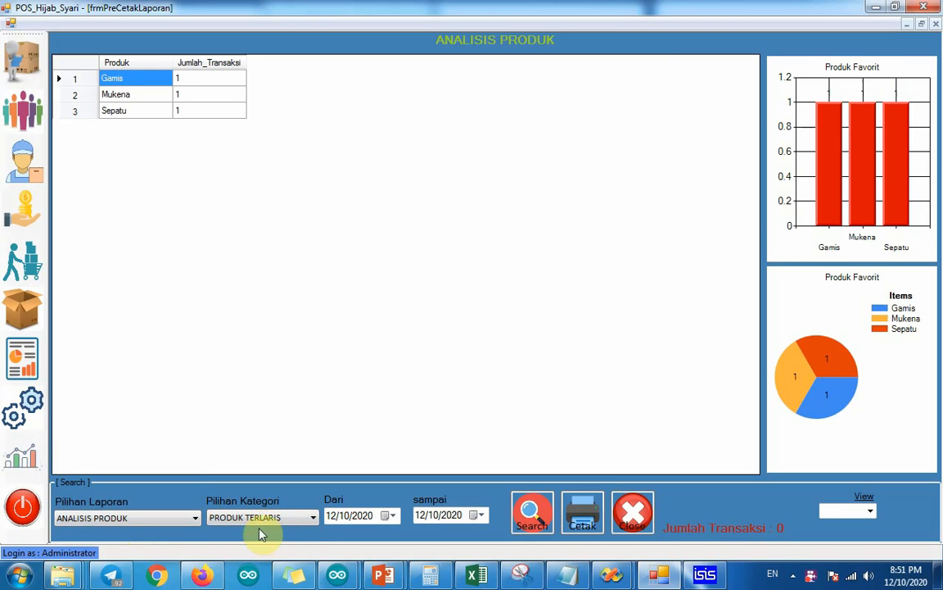
left_click(262, 521)
left_click(250, 553)
left_click(259, 517)
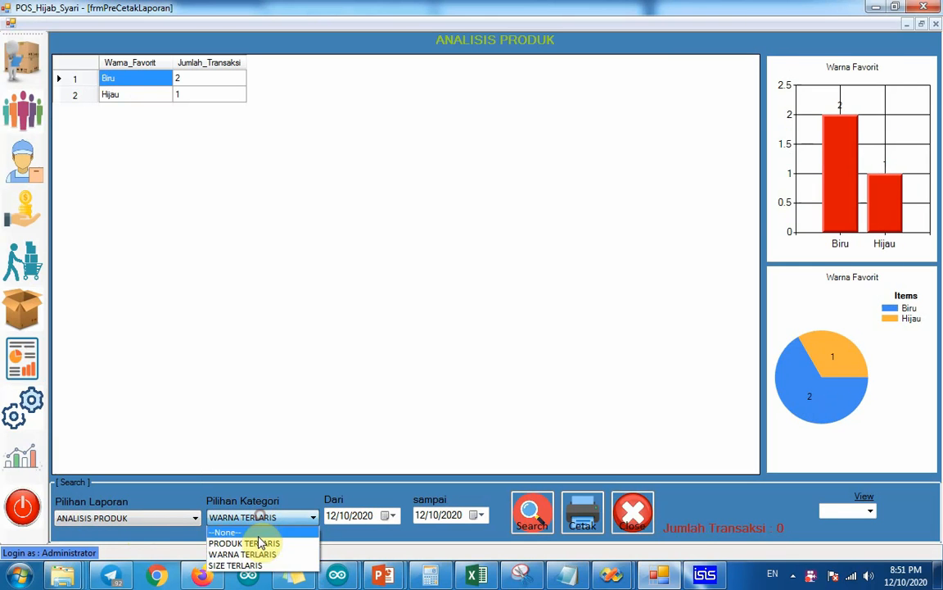
left_click(254, 566)
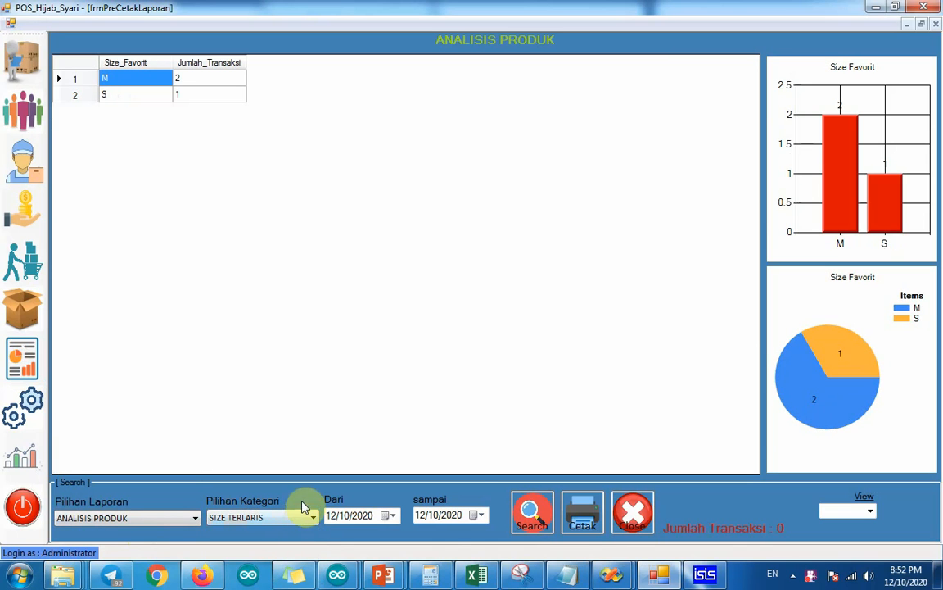
- Print the product analysis report to PDF, open the generated file, and review its best-seller charts
left_click(585, 529)
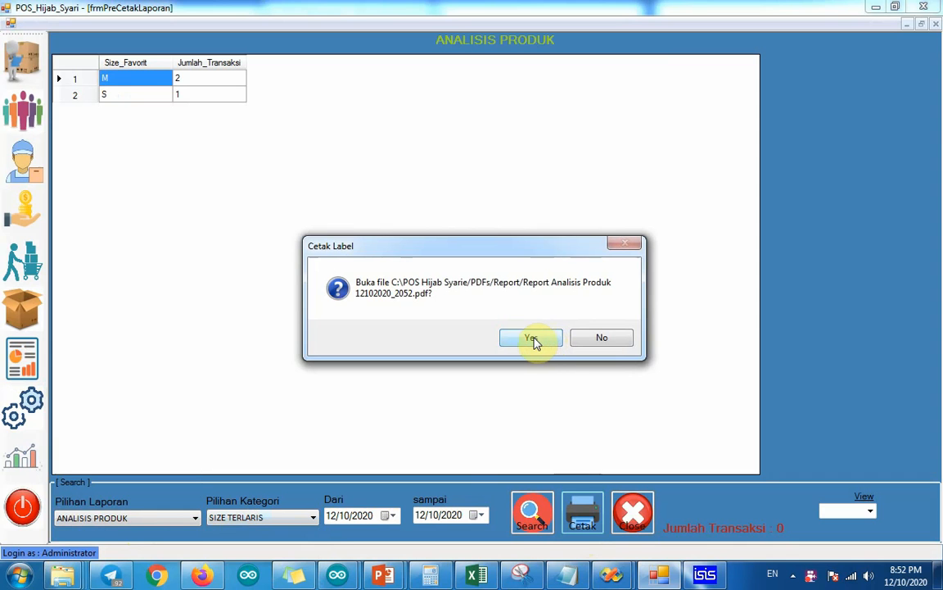
left_click(532, 341)
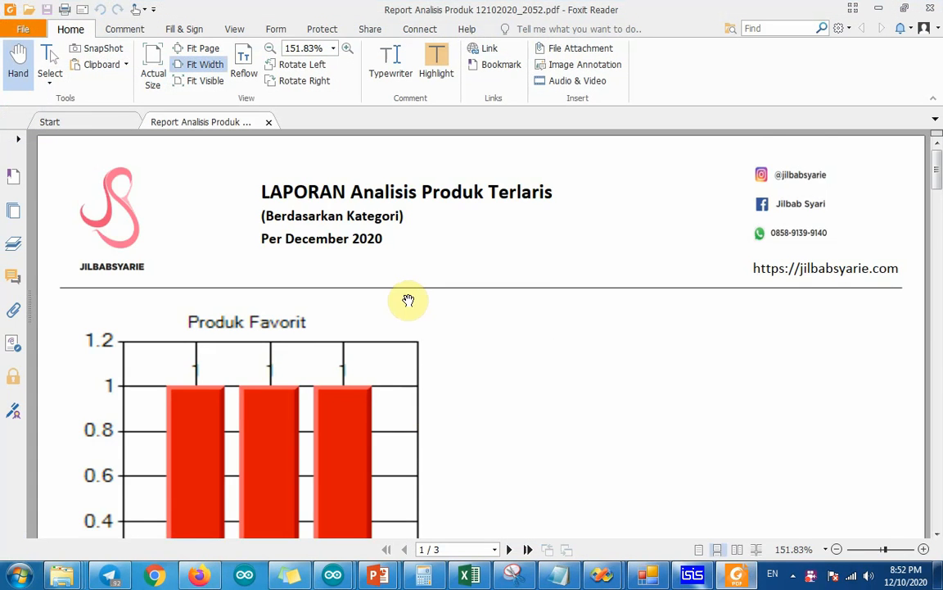
scroll(455, 407, "down", 4)
scroll(455, 408, "down", 4)
scroll(462, 414, "down", 5, "ctrl")
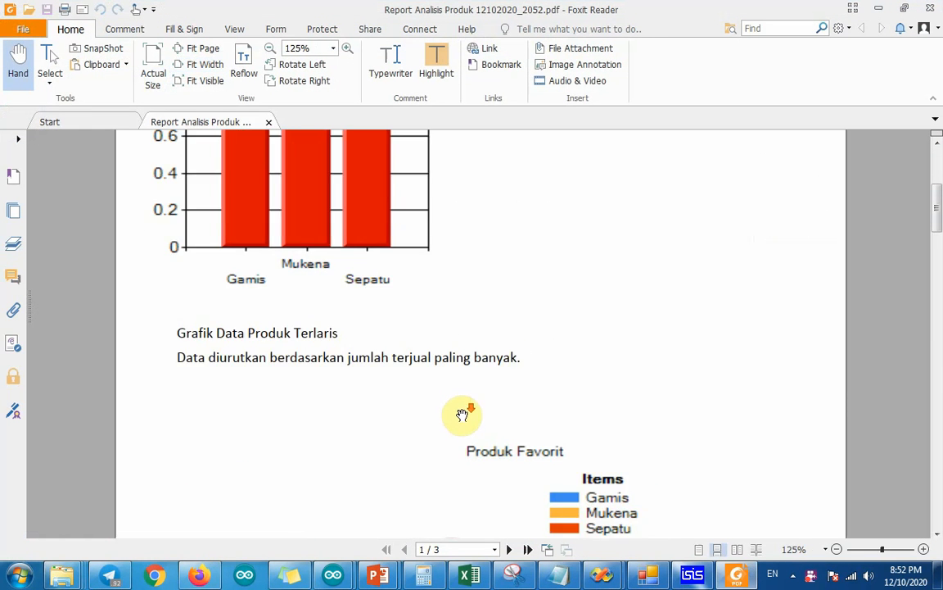
scroll(461, 415, "down", 4)
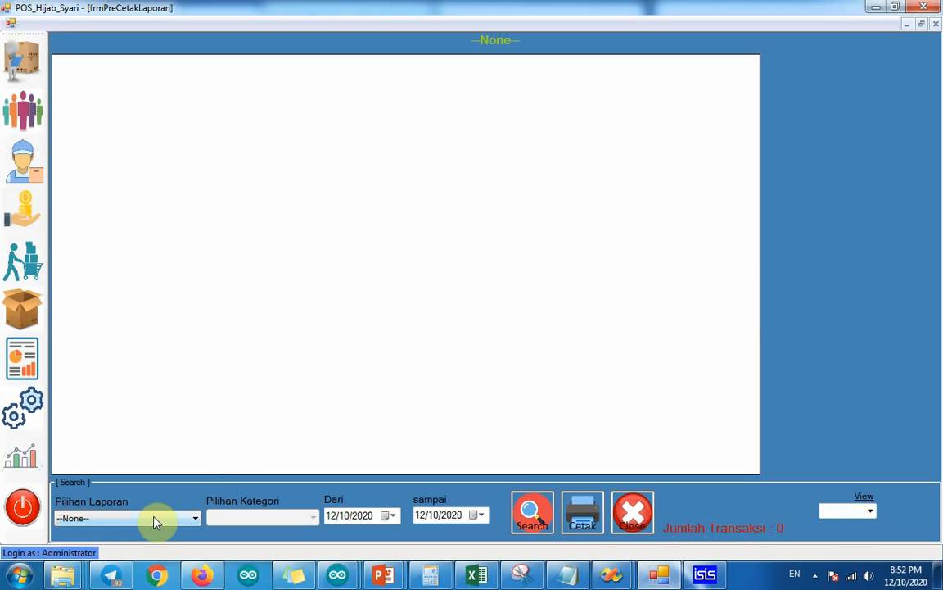
- Print the REPORT CHART report to PDF and open the generated file to view its statistics charts
left_click(156, 520)
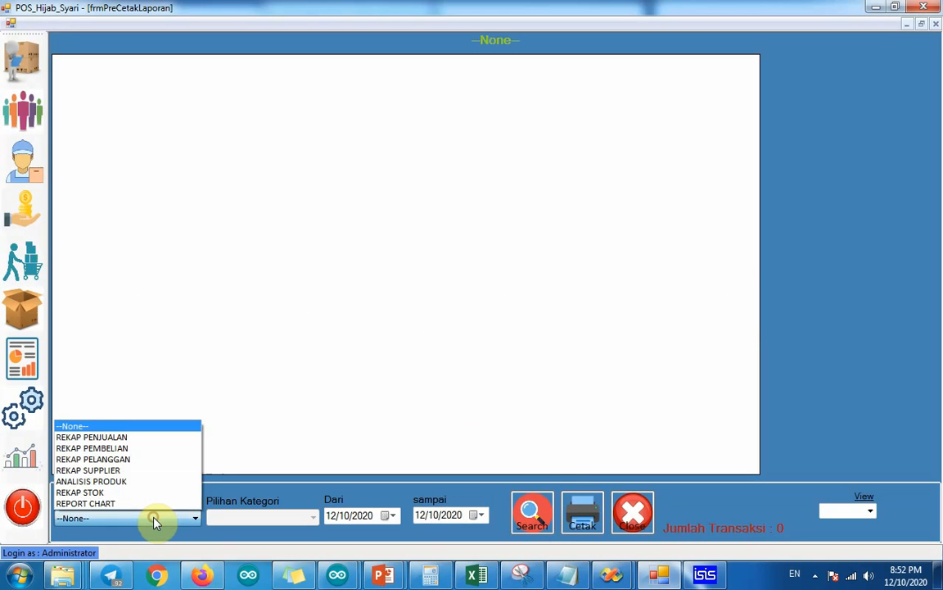
left_click(113, 505)
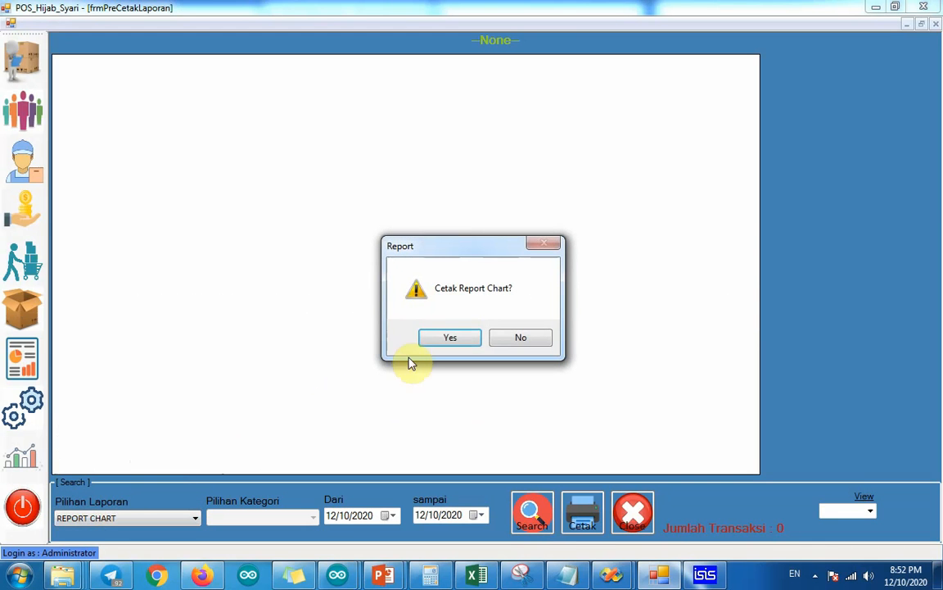
left_click(443, 342)
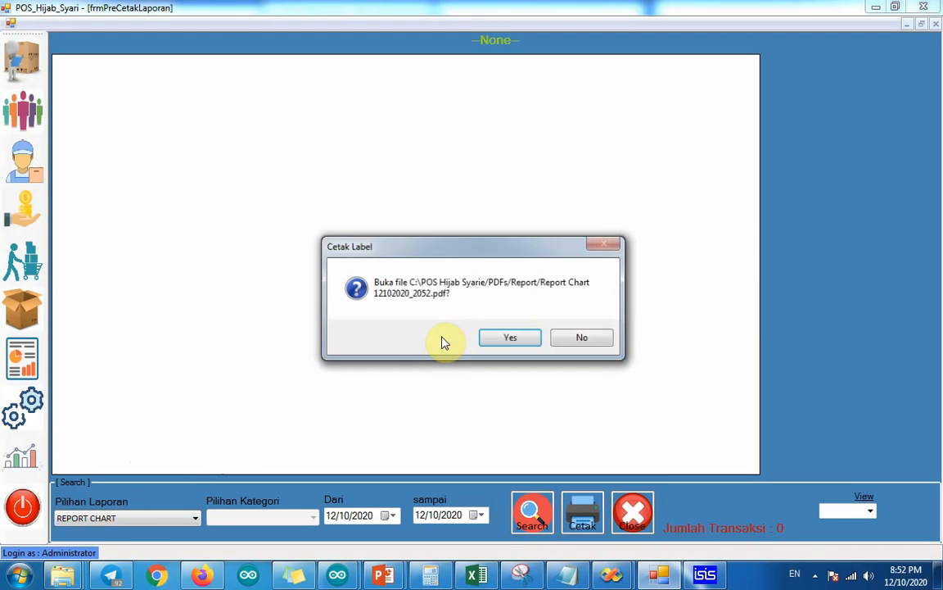
left_click(510, 338)
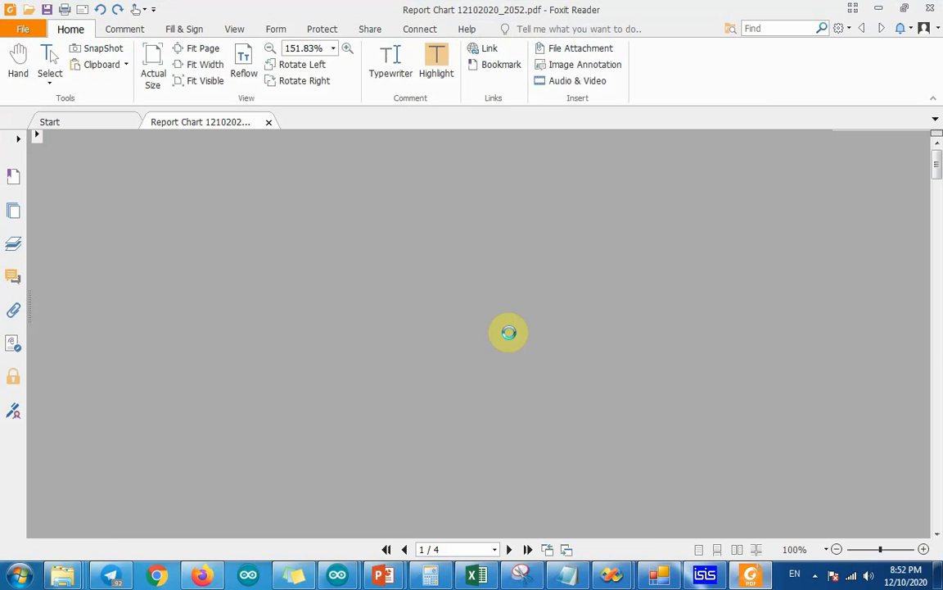
scroll(475, 328, "down", 2)
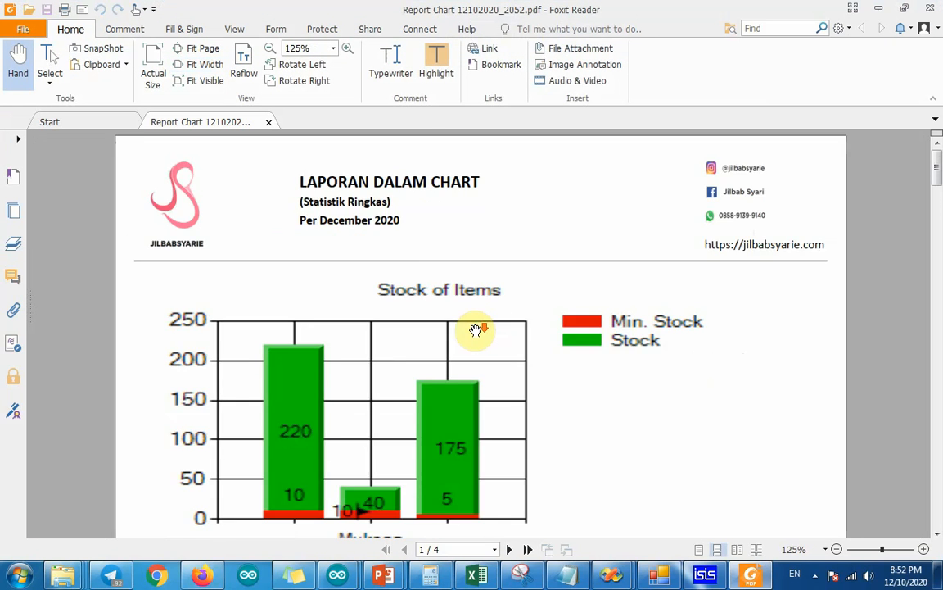
- Review the stock, slow-moving, top-selling and monthly and daily sales trend charts across all four pages of the chart report PDF
scroll(479, 327, "down", 1)
scroll(457, 301, "down", 5)
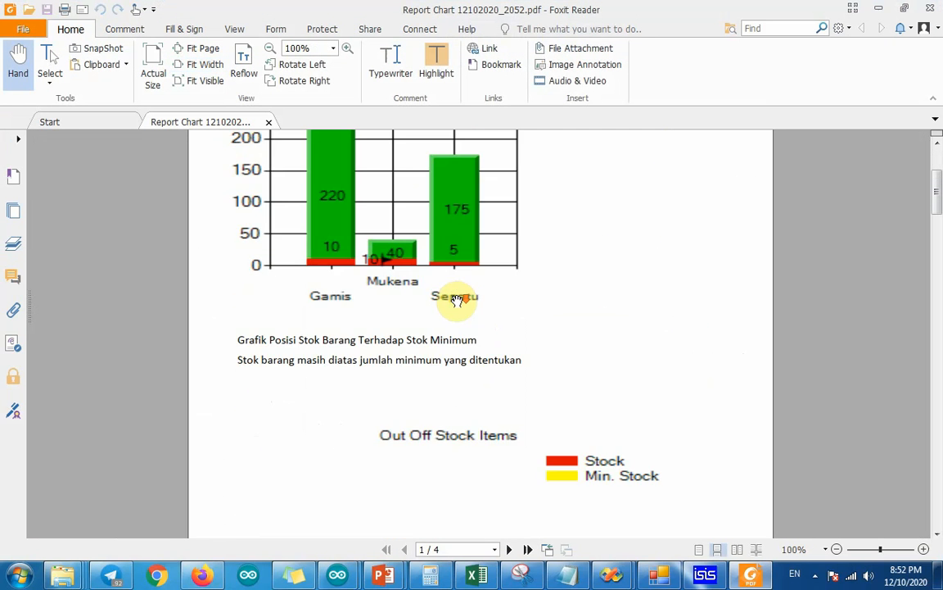
scroll(457, 302, "down", 3)
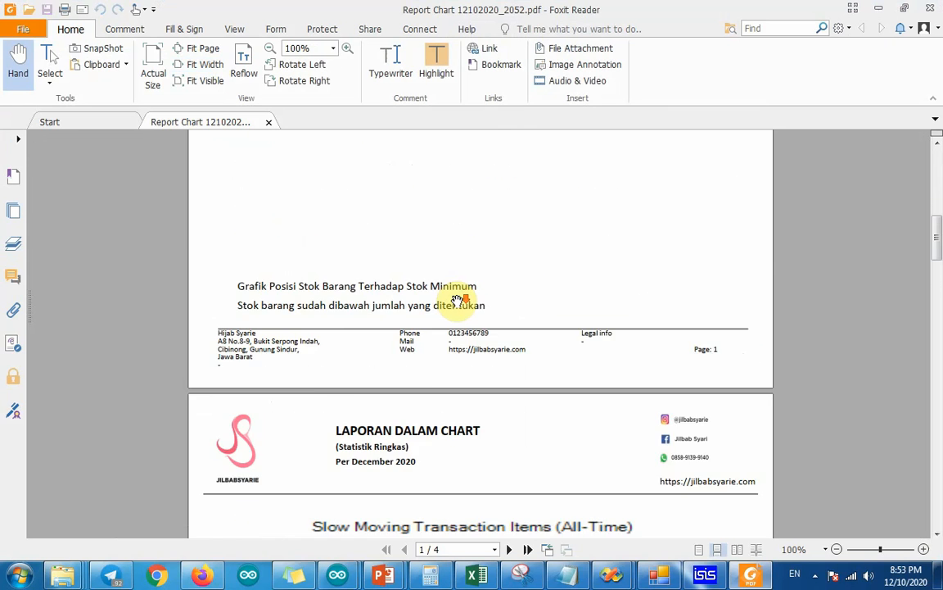
scroll(457, 301, "up", 5)
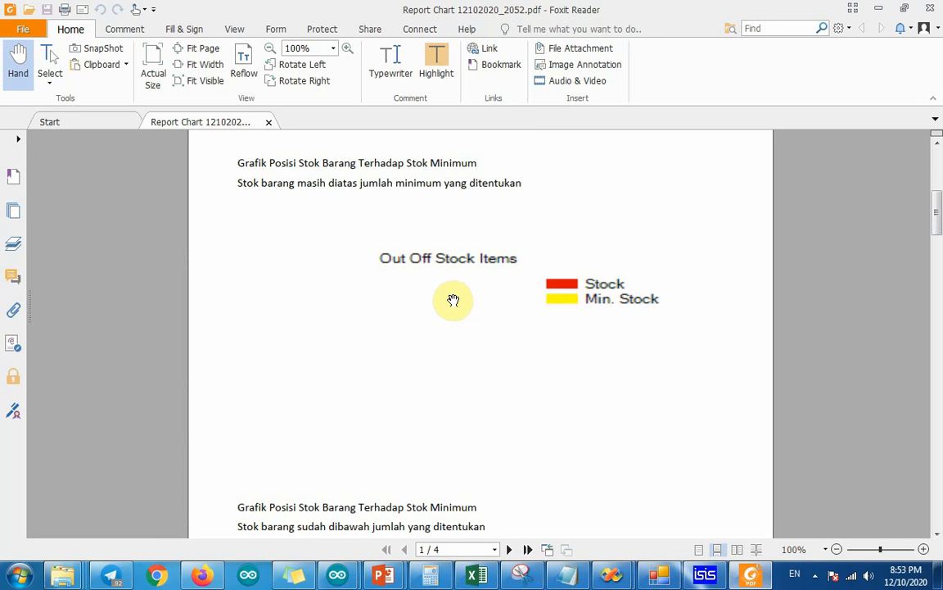
scroll(453, 299, "down", 6)
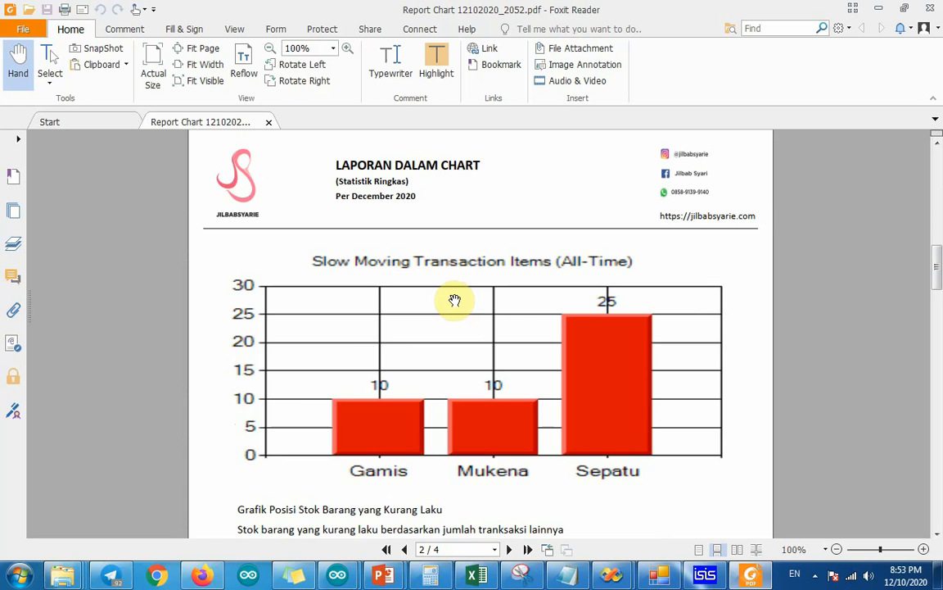
scroll(454, 300, "down", 10)
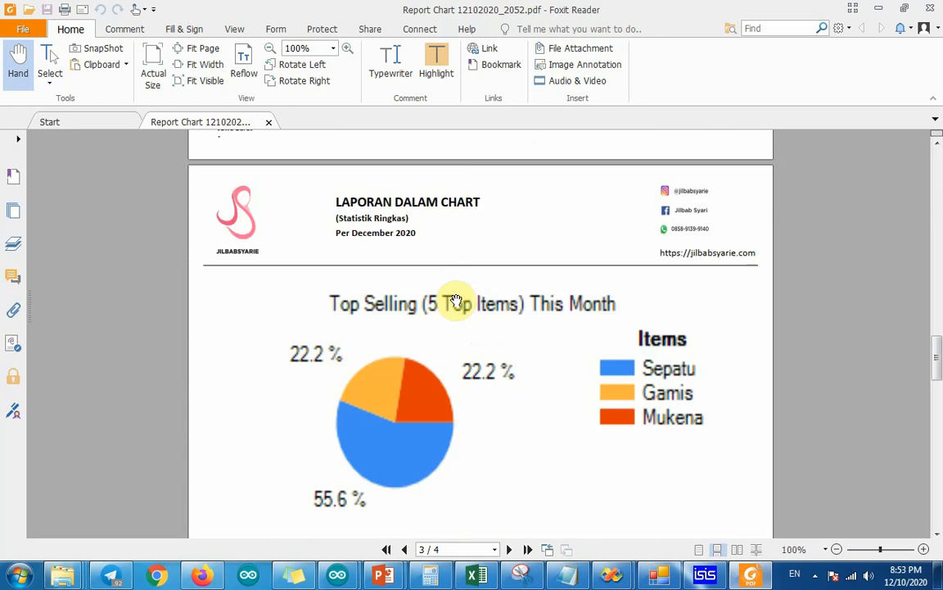
scroll(454, 302, "down", 12)
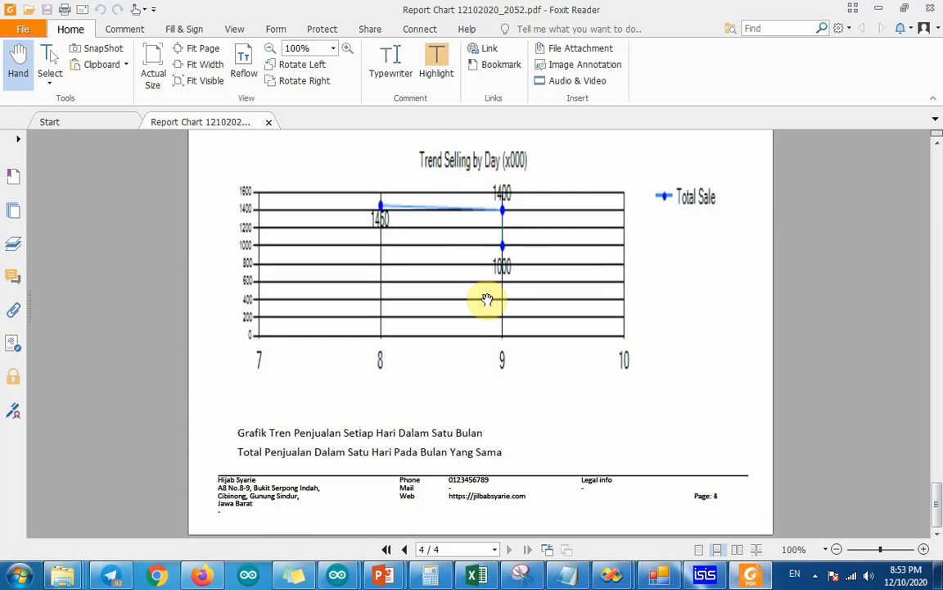
scroll(487, 300, "up", 5)
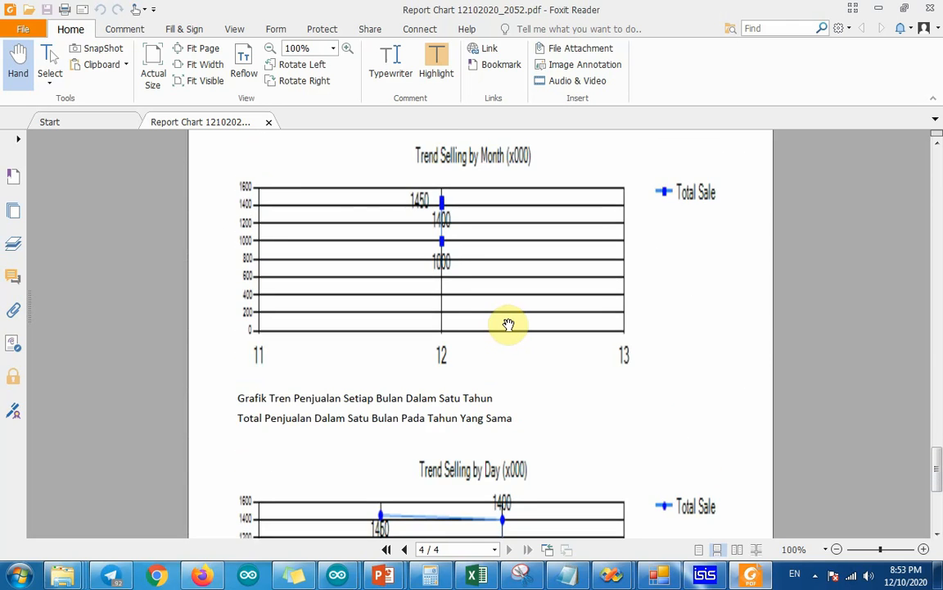
scroll(509, 324, "up", 1)
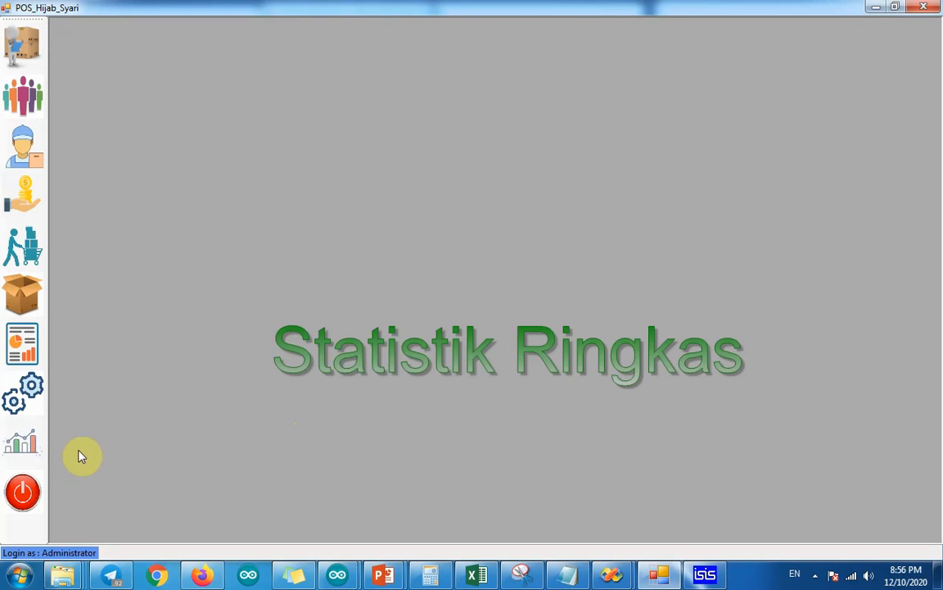
- Switch to POS_Hijab_Syari and open the STATISTIK RINGKAS dashboard
left_click(43, 442)
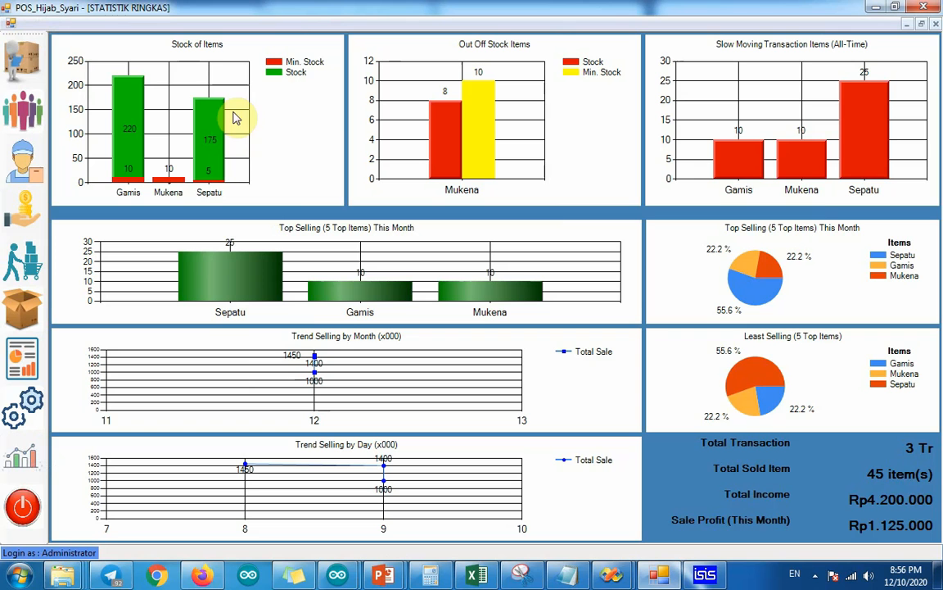